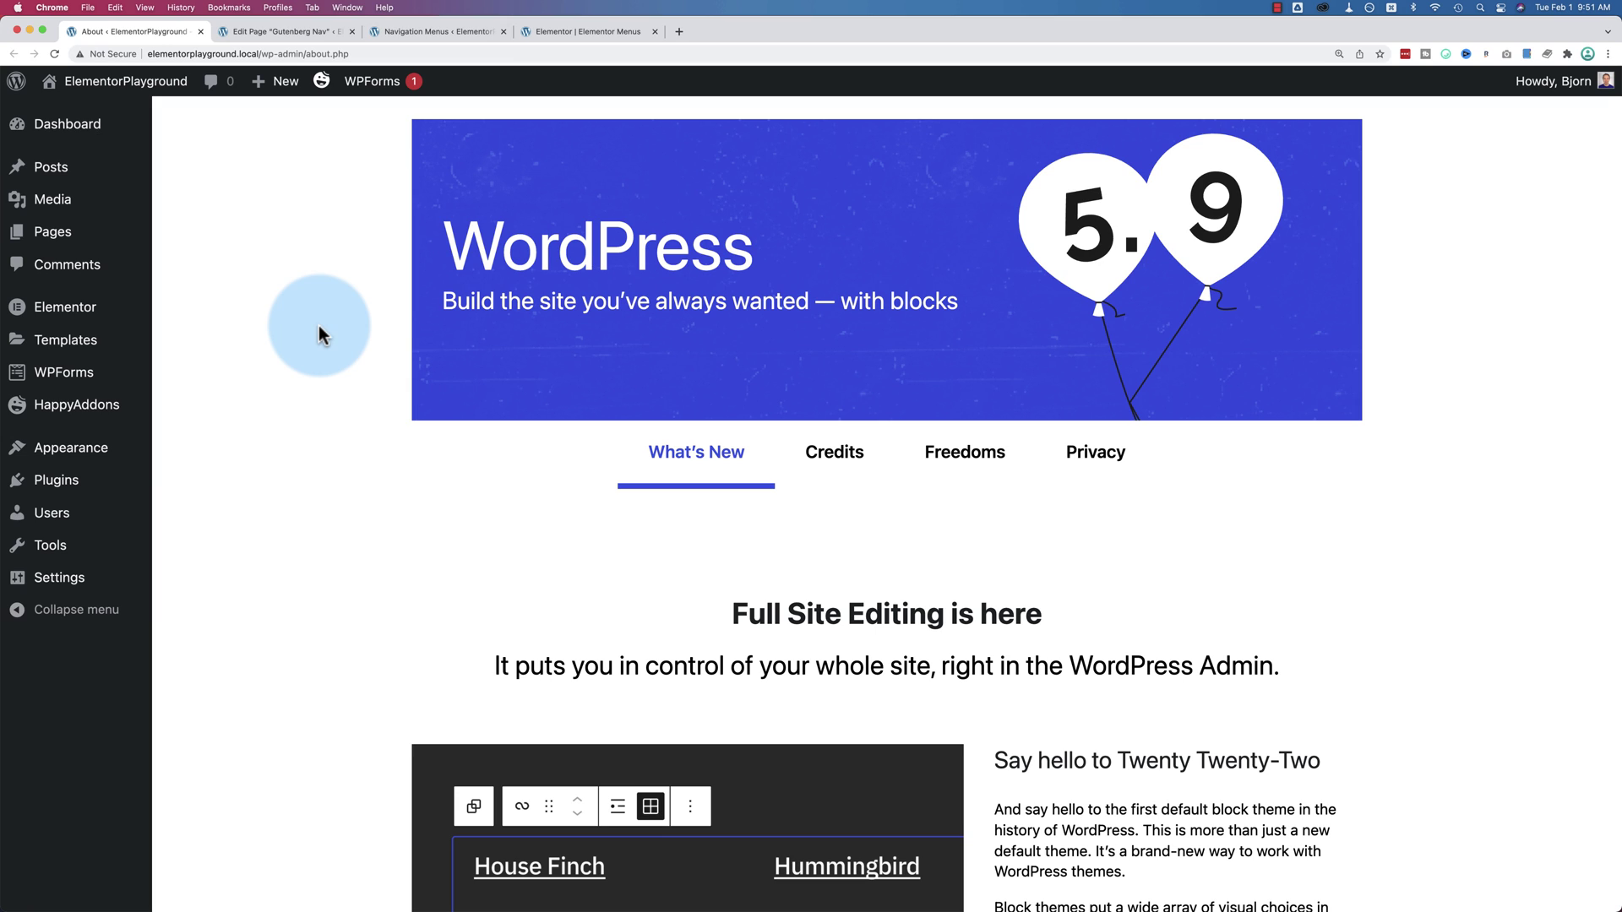
Switch to the Gutenberg Nav page editor showing its Home, About and Services menu
mouse_move(81, 443)
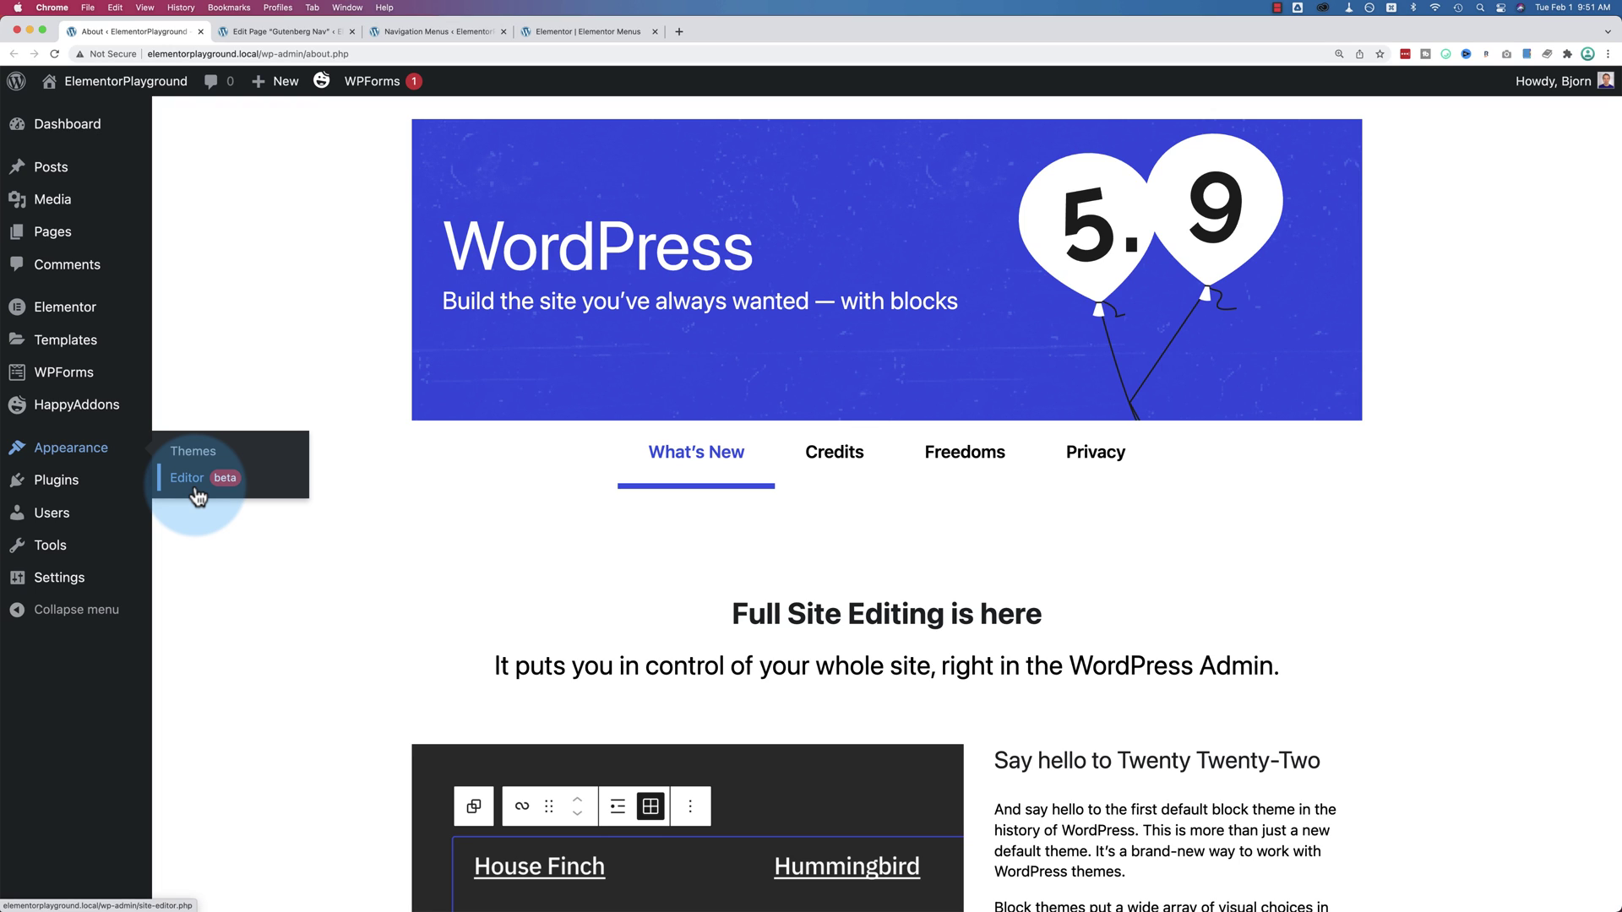
left_click(285, 31)
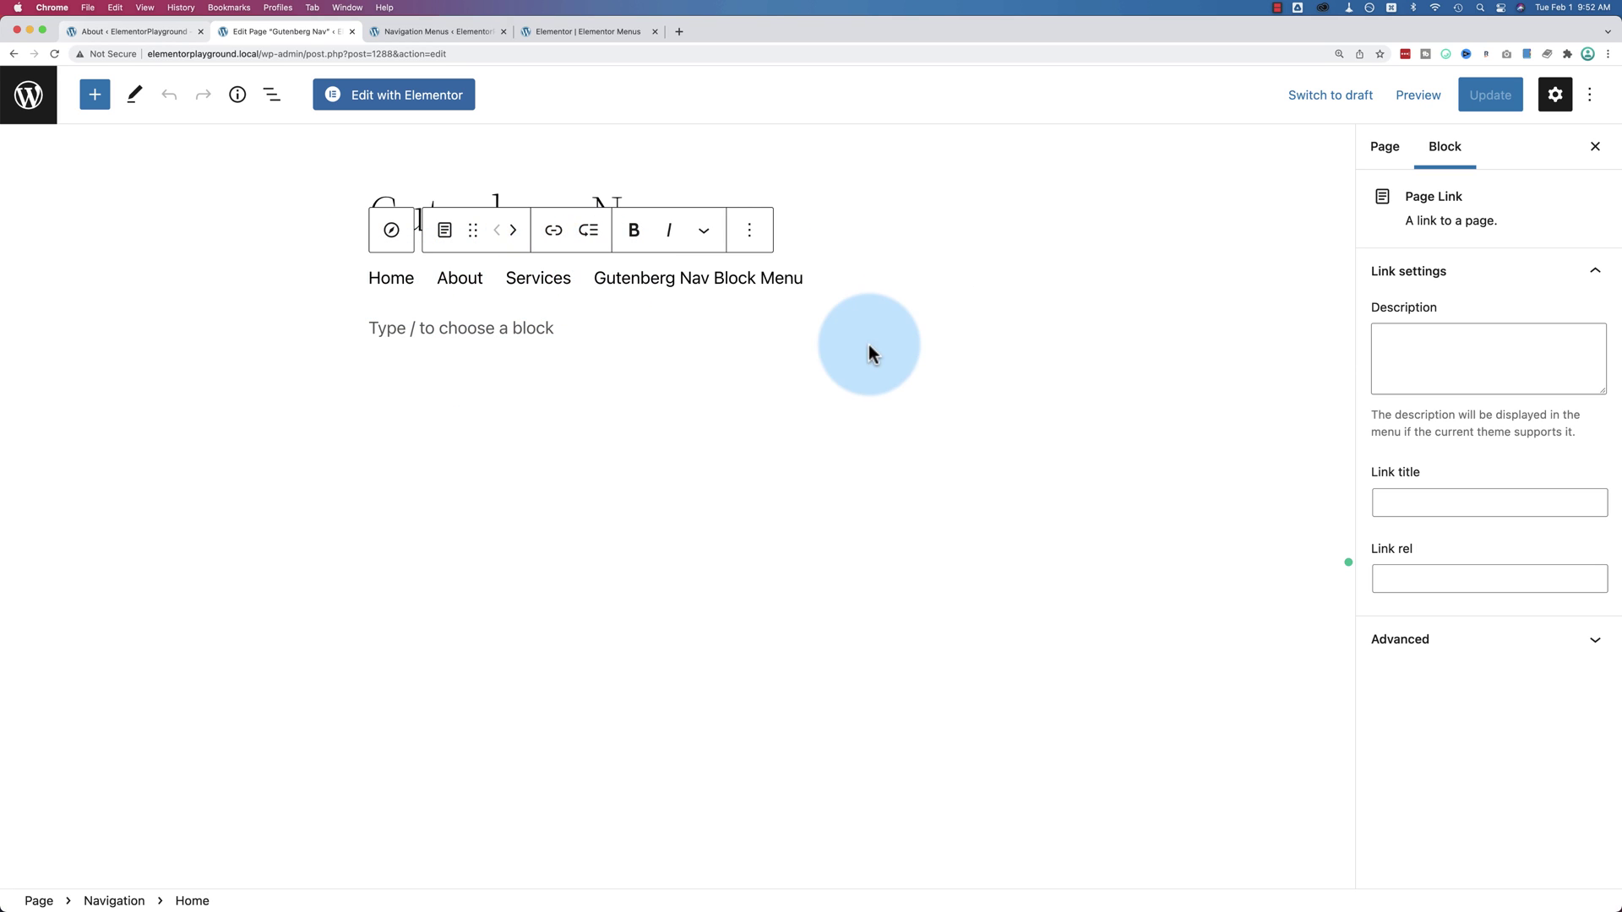
Search the block inserter for 'nav' blocks below the menu, then dismiss the search
left_click(663, 340)
left_click(975, 327)
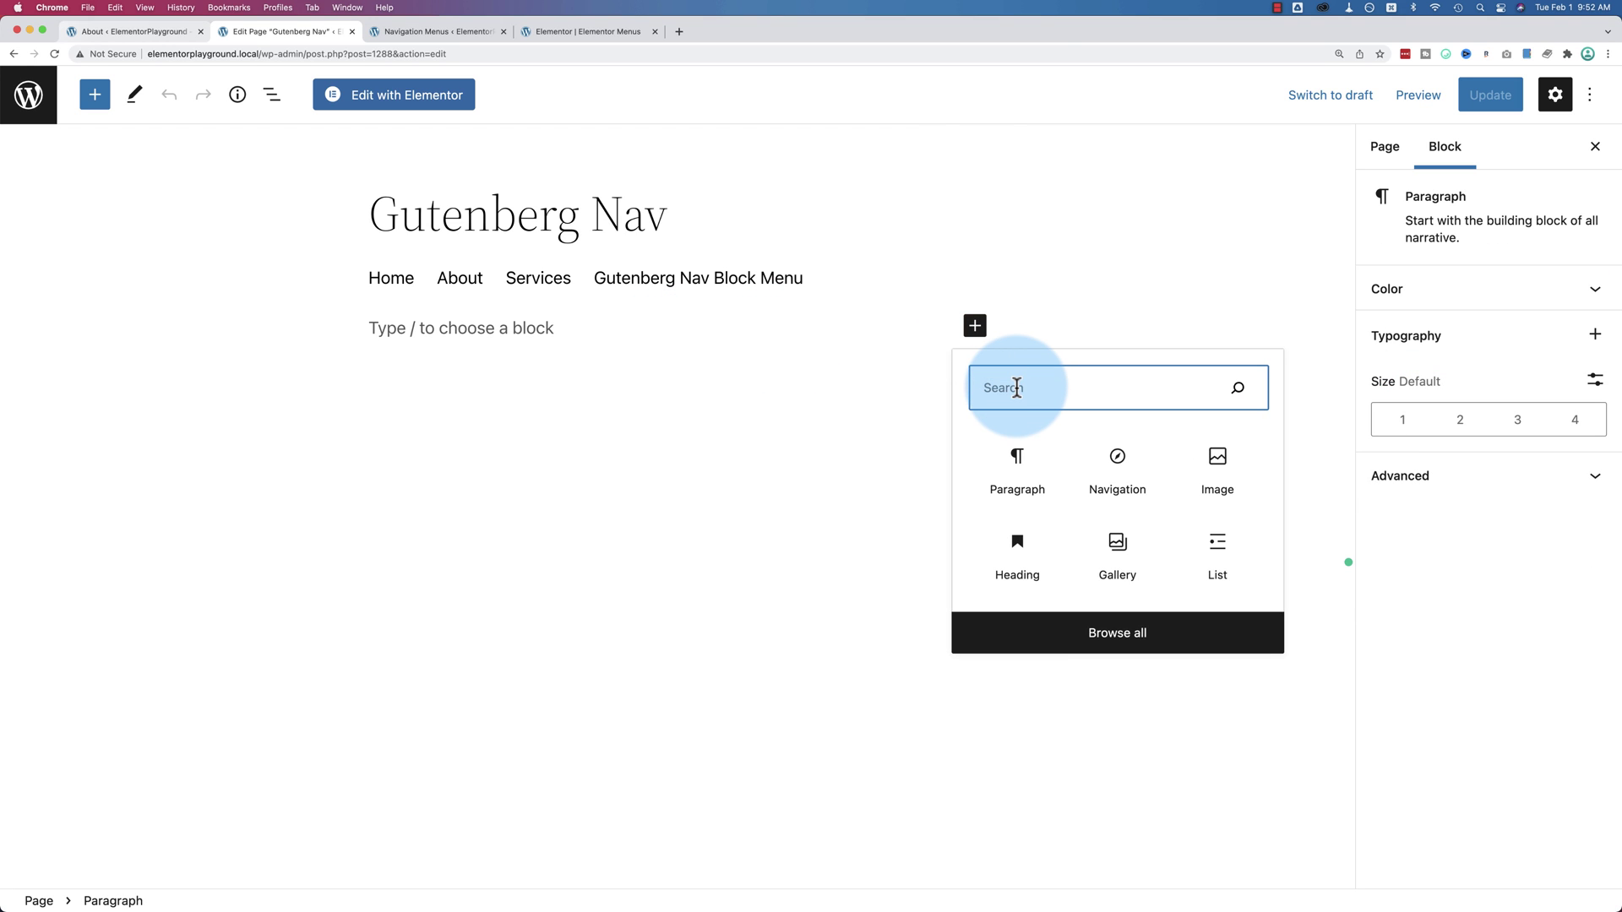
type("nav")
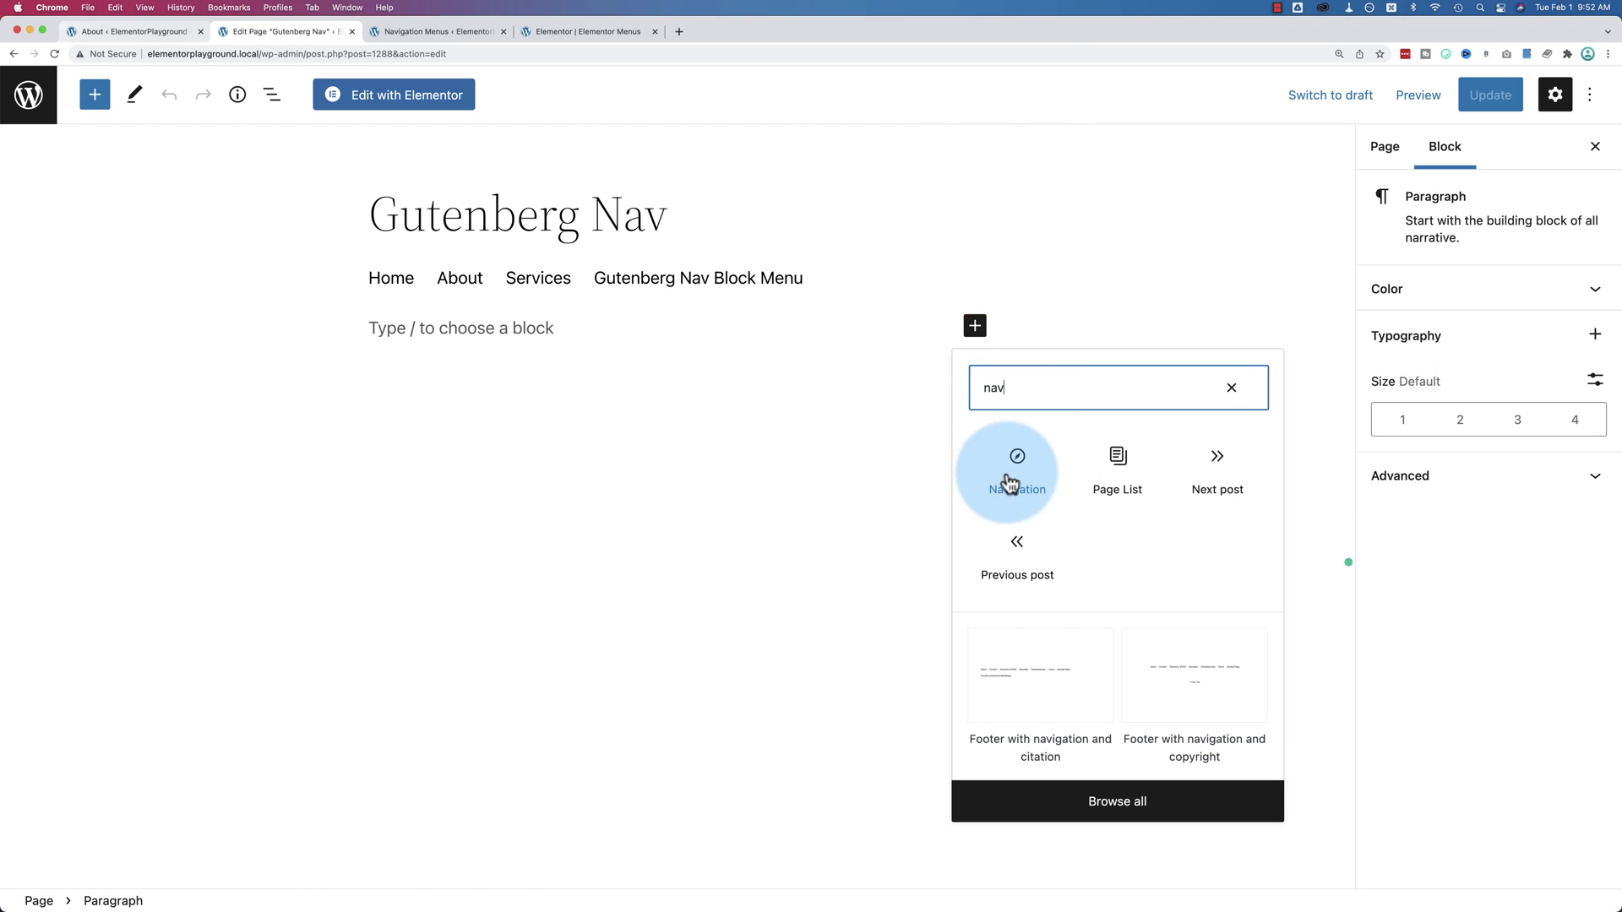
left_click(641, 379)
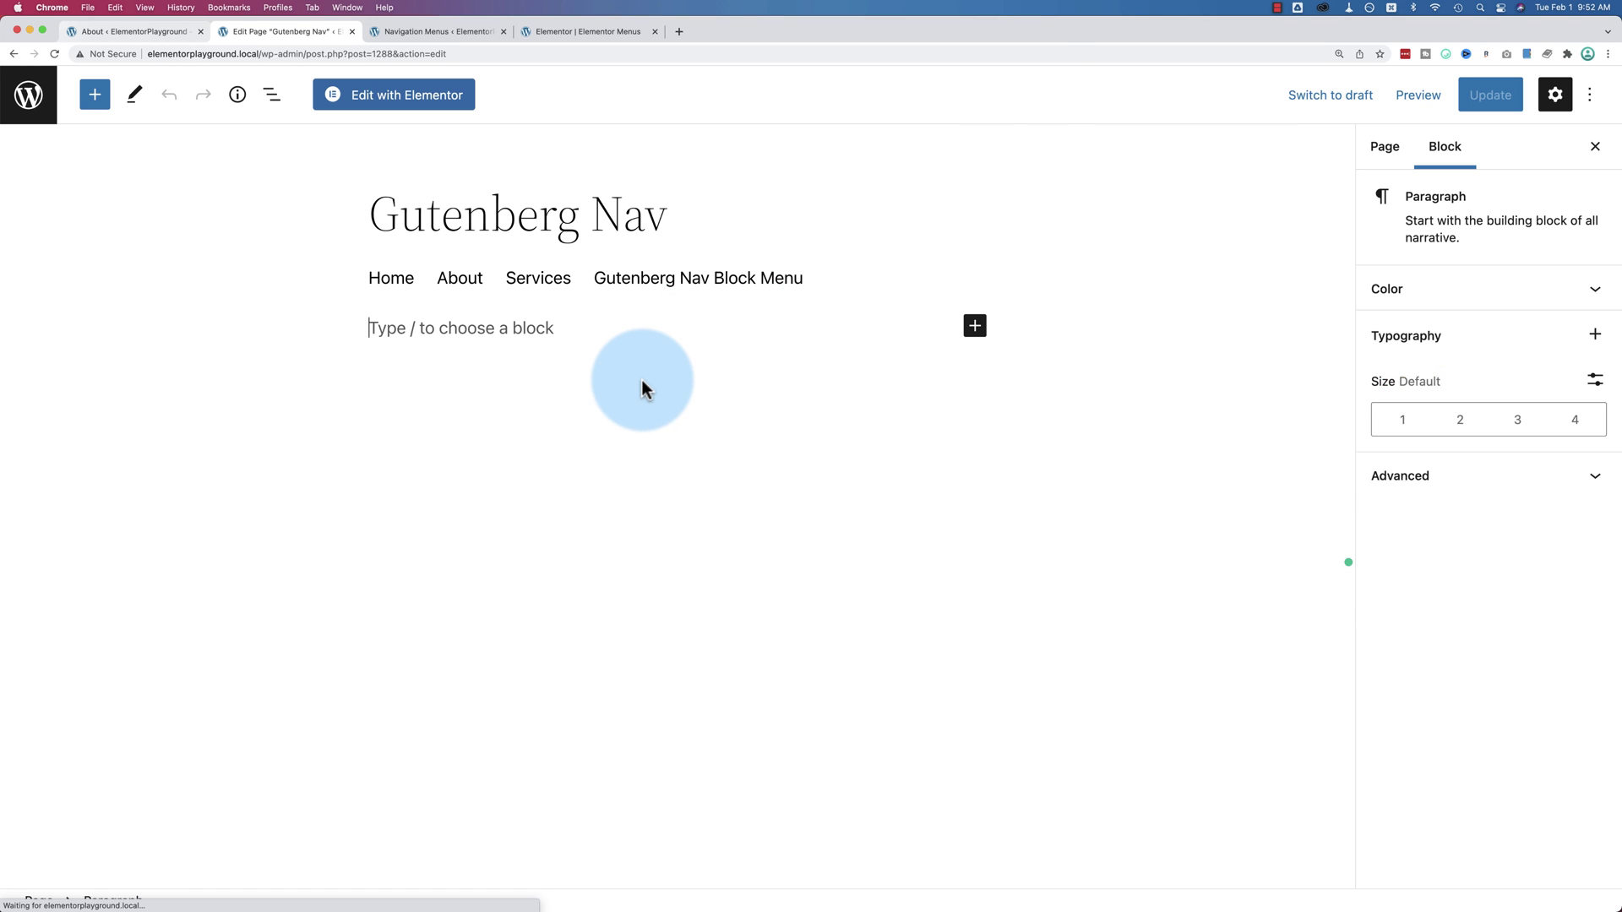
Select the Navigation block, list its available menus, and go to Manage menus
left_click(407, 278)
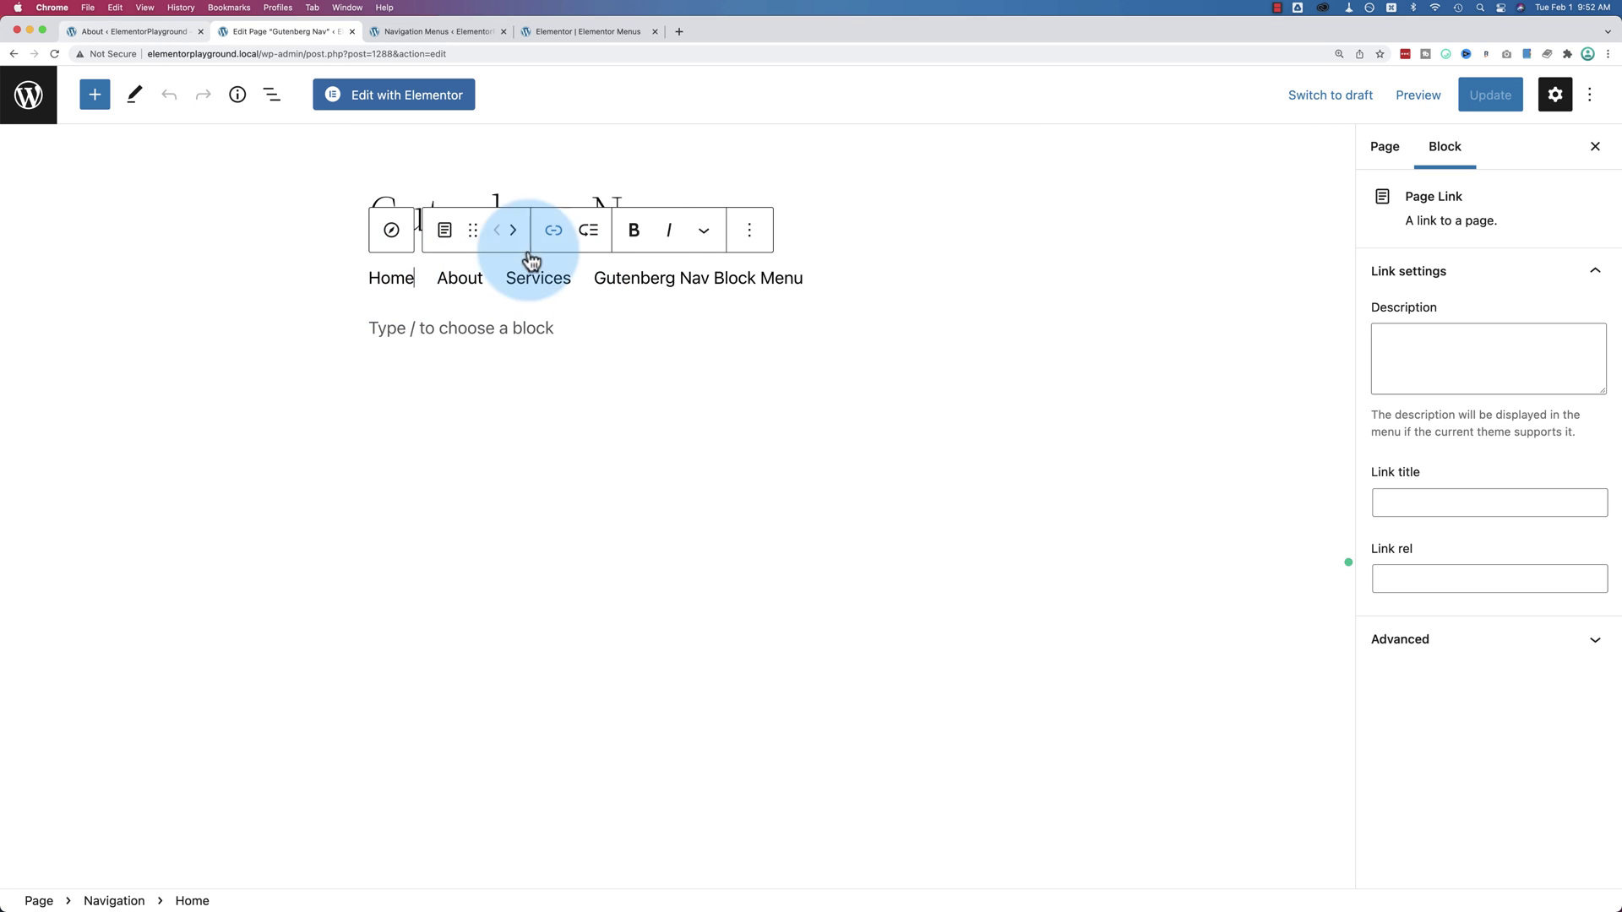
left_click(452, 281)
left_click(510, 230)
left_click(605, 230)
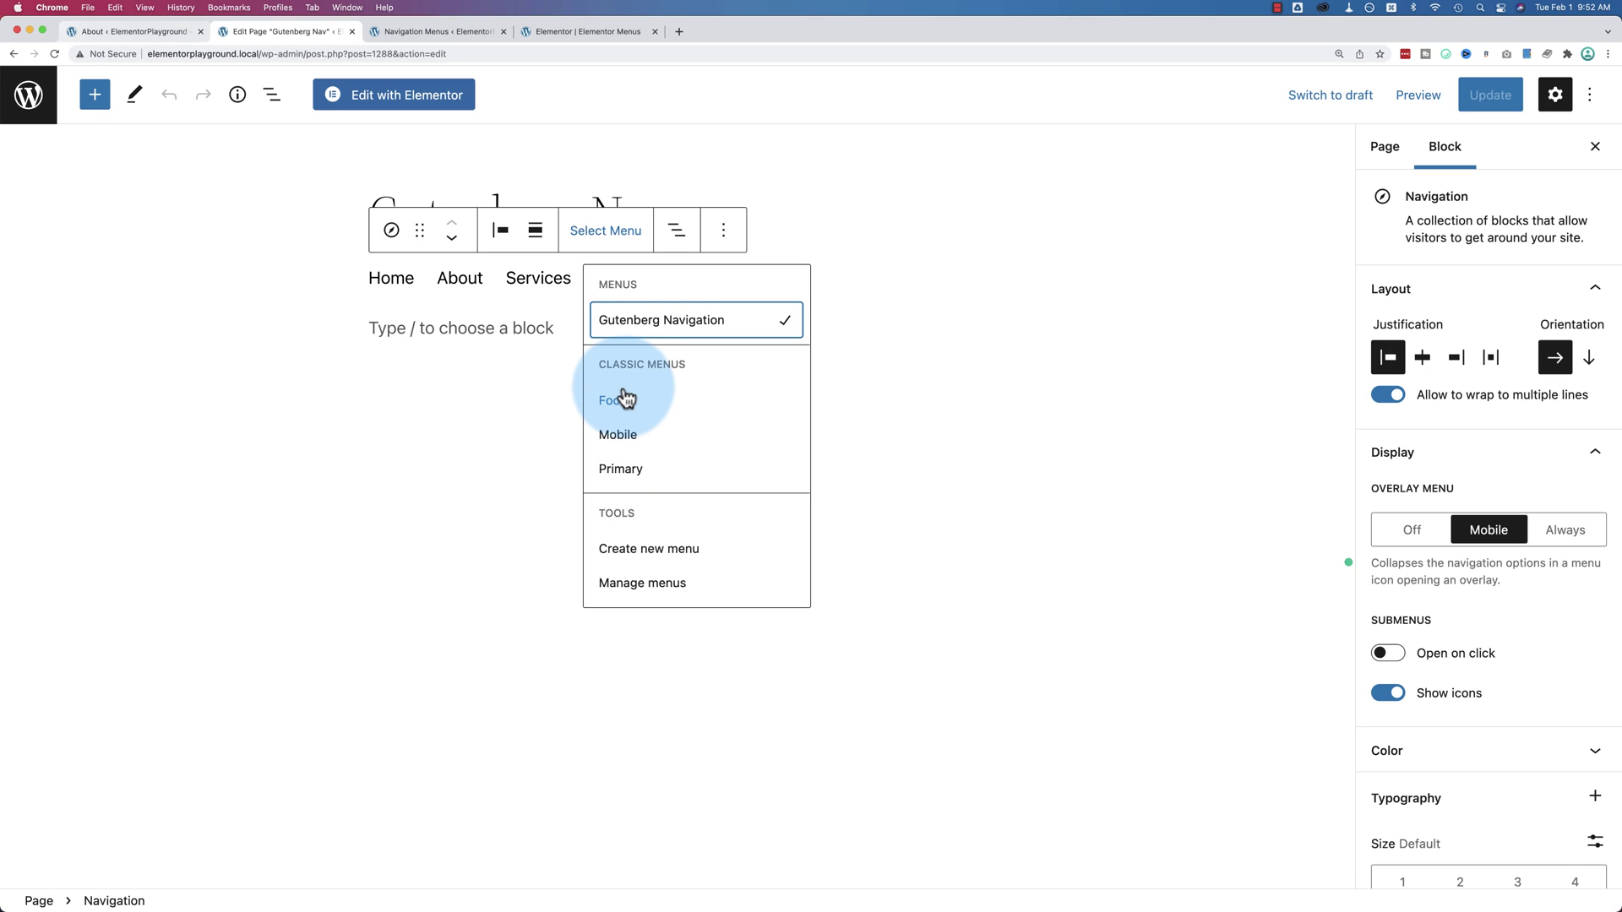
left_click(642, 594)
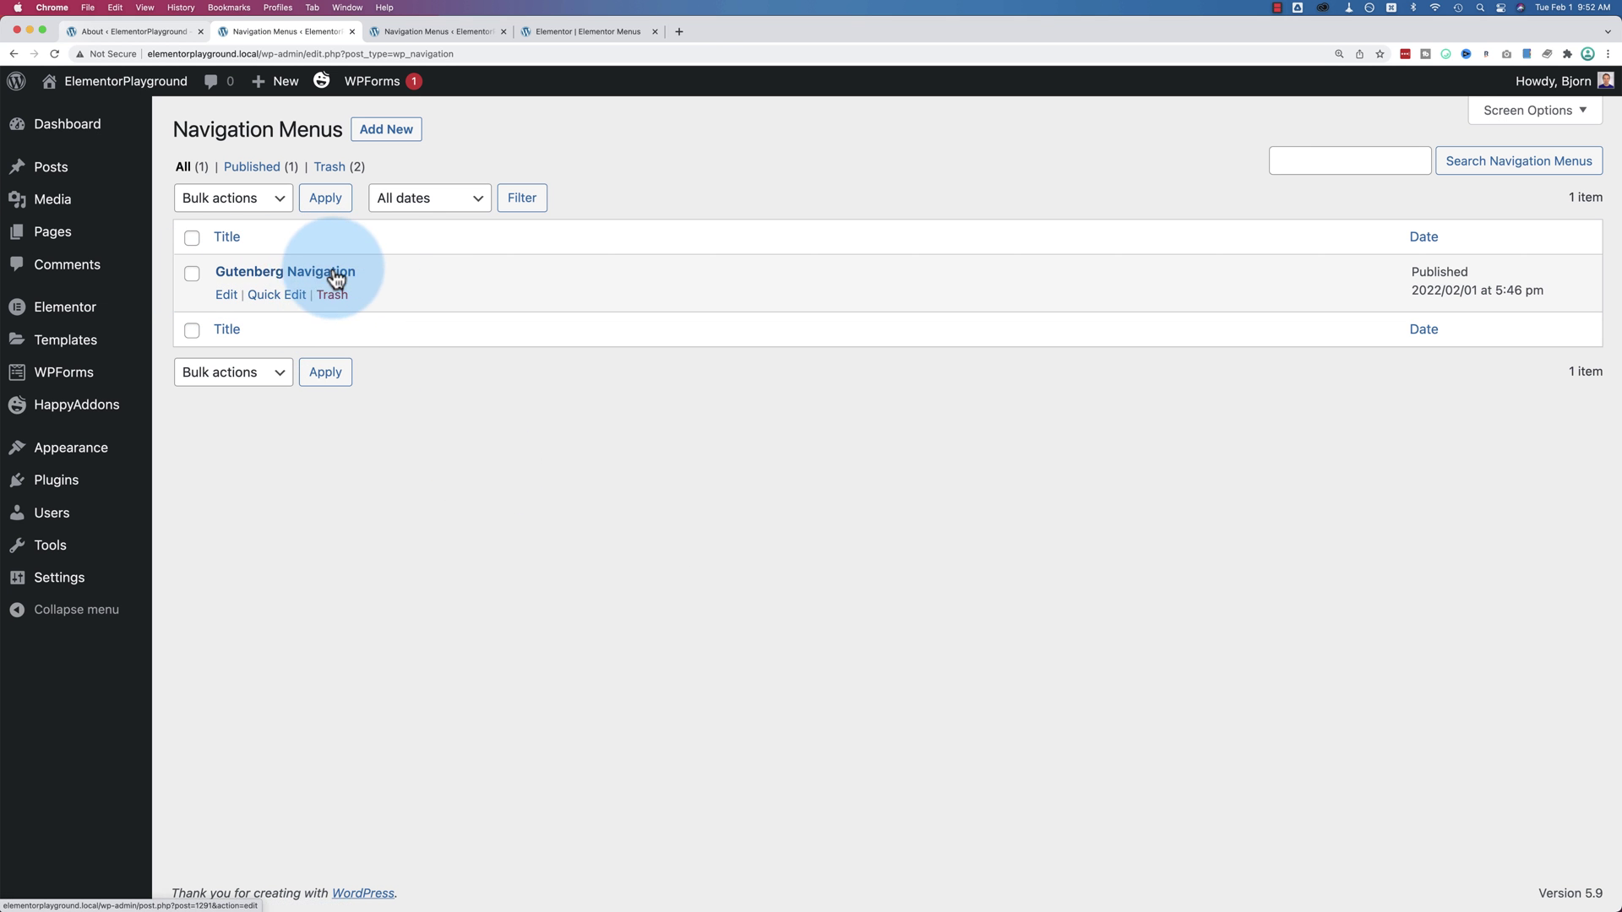
Go back to the Gutenberg Nav editor and list the Navigation block's menu choices
left_click(169, 25)
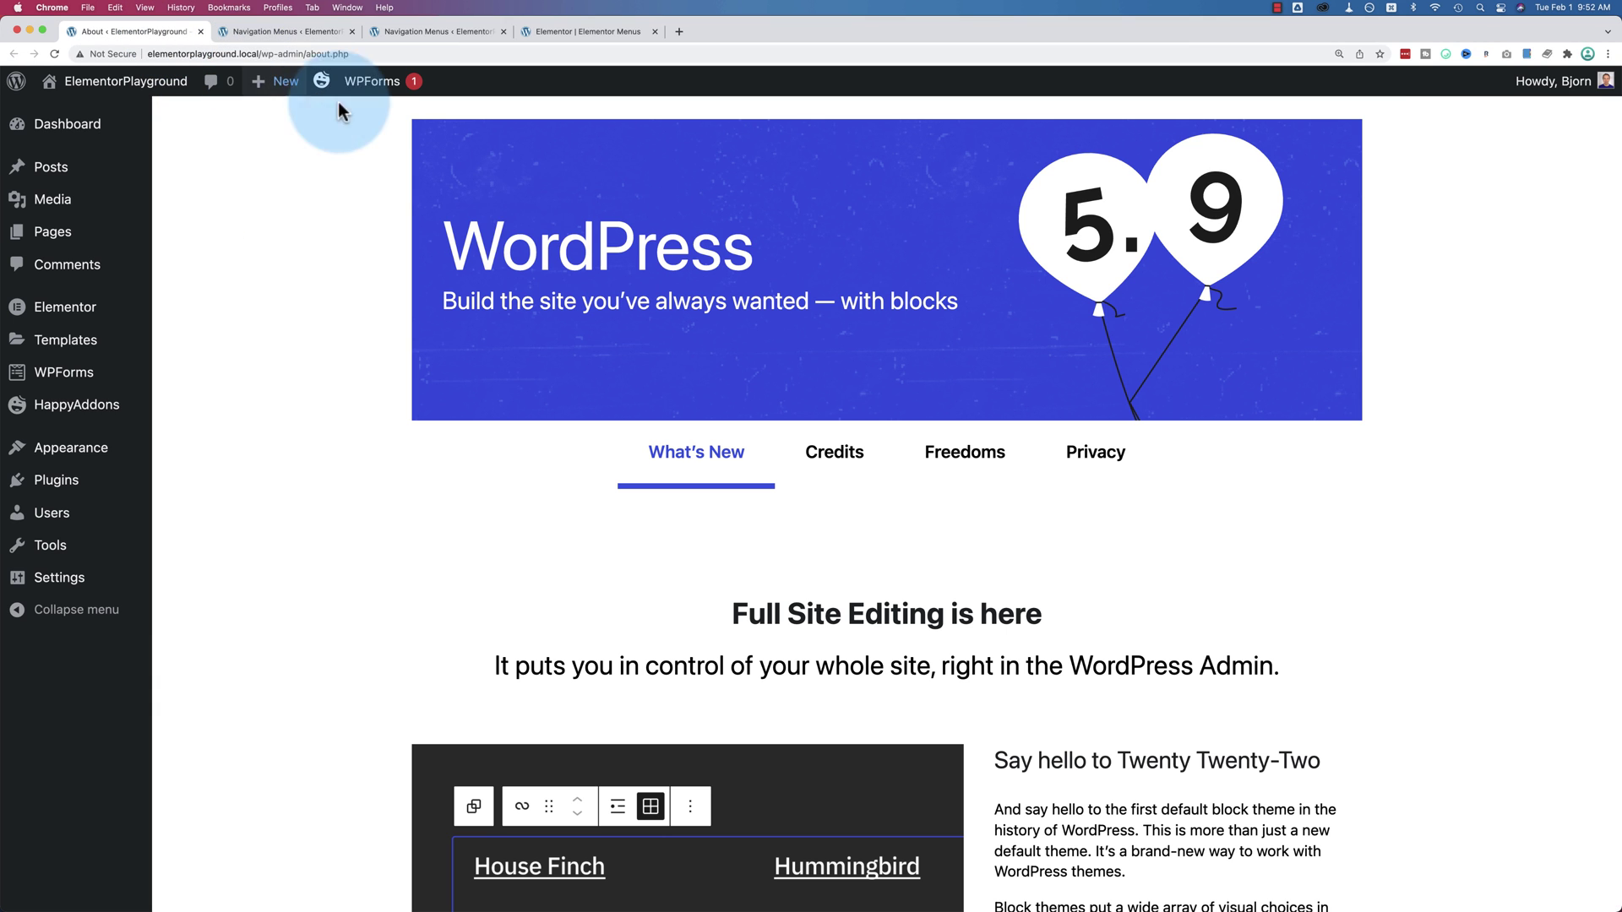
left_click(267, 39)
left_click(14, 53)
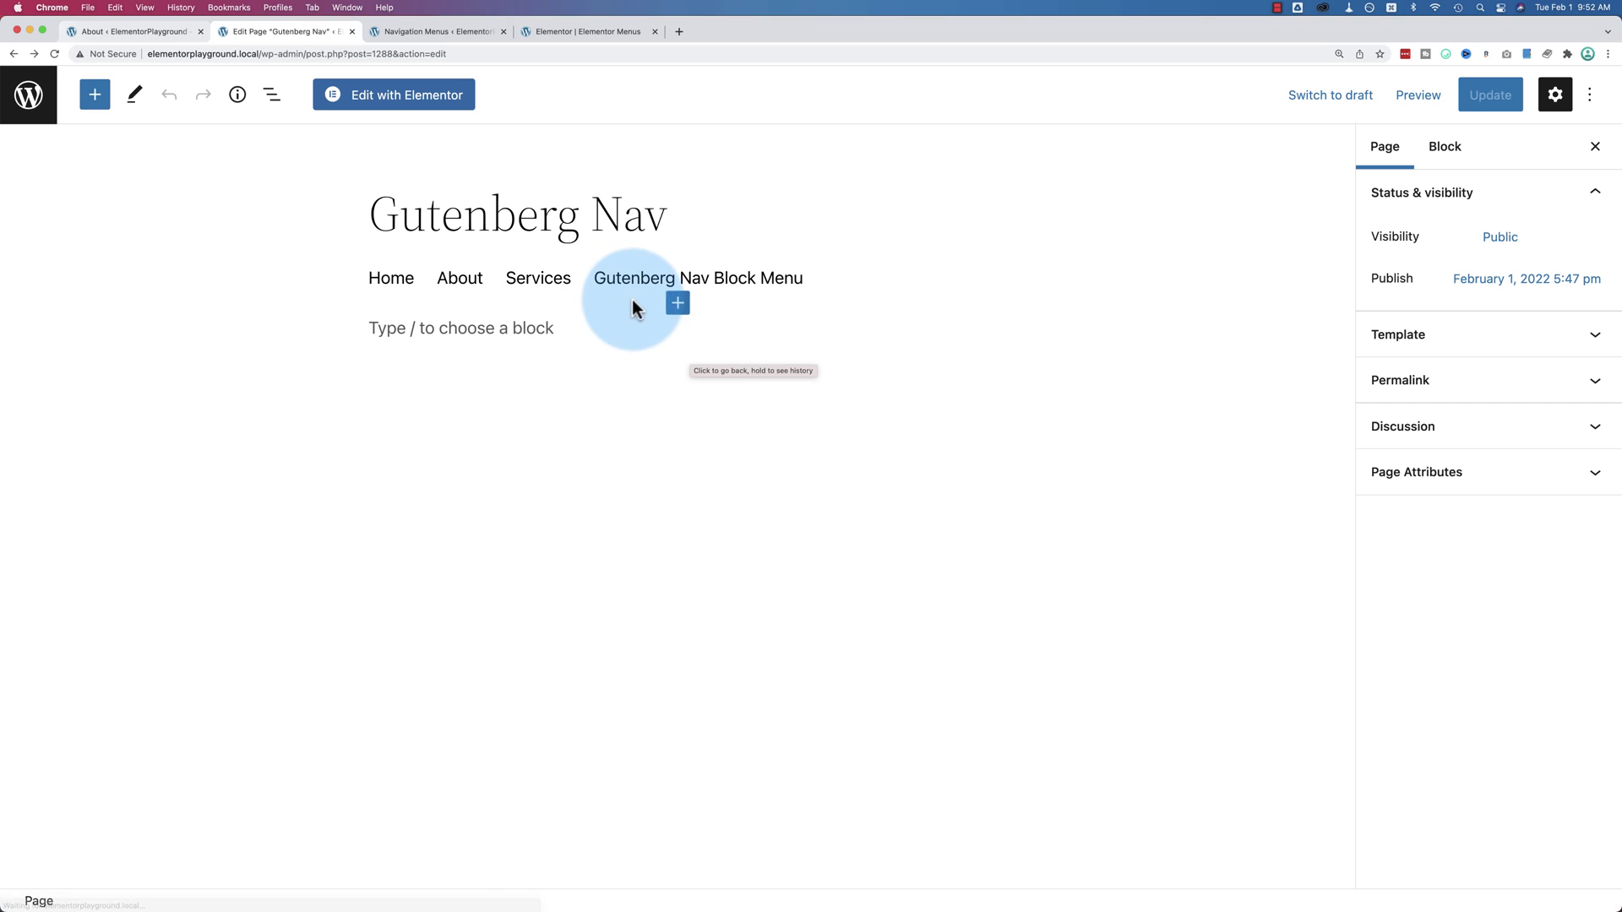
left_click(577, 278)
left_click(536, 226)
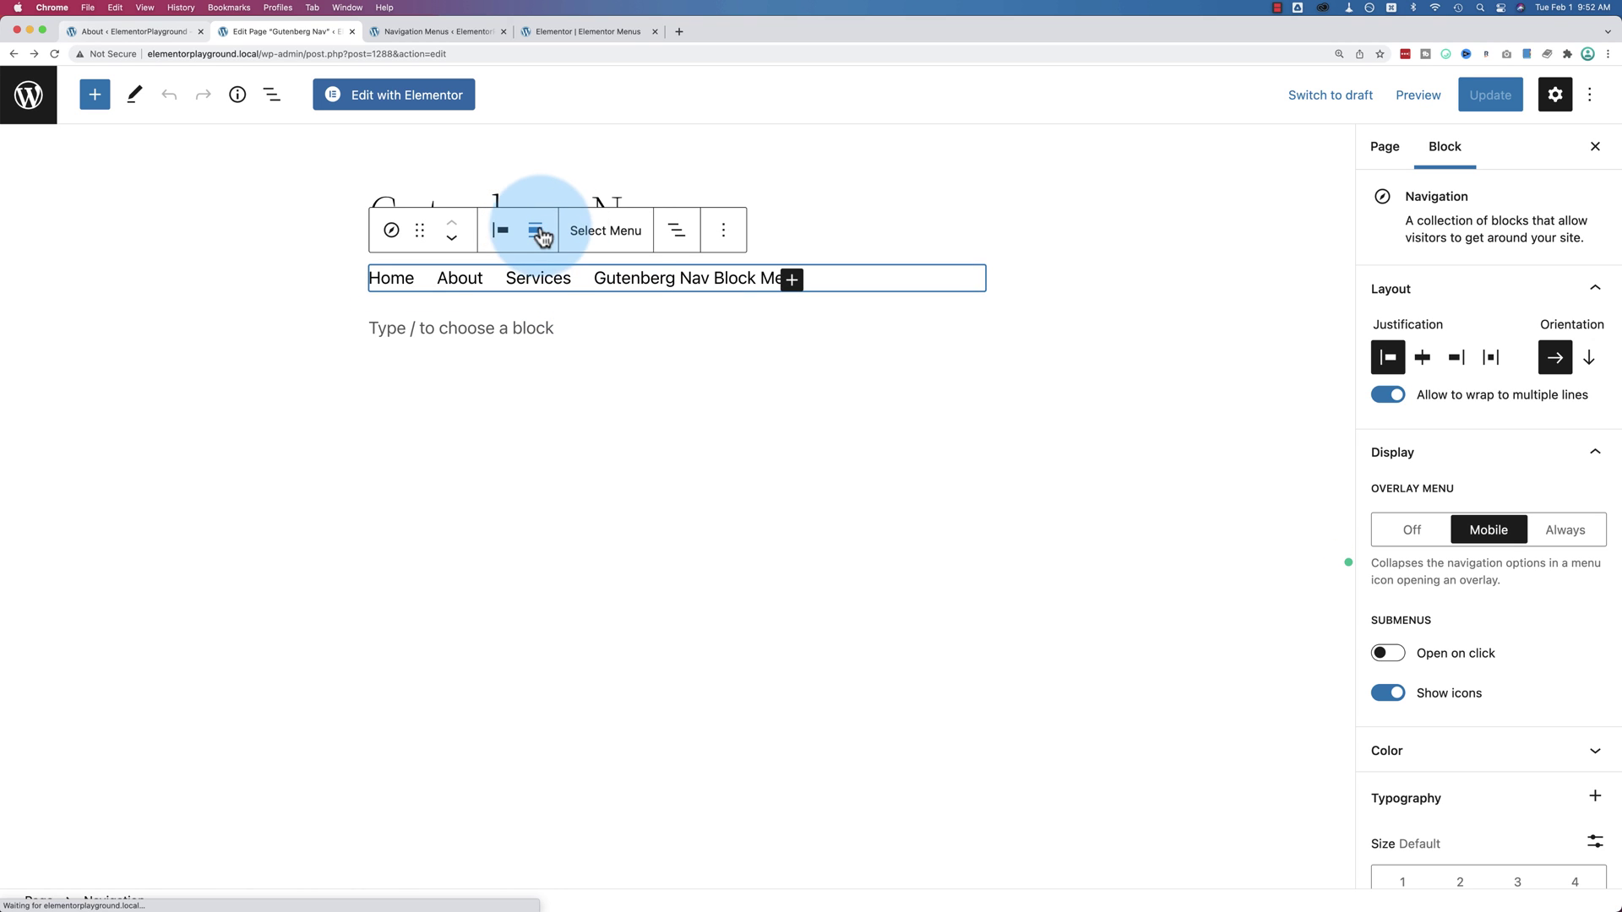
left_click(616, 243)
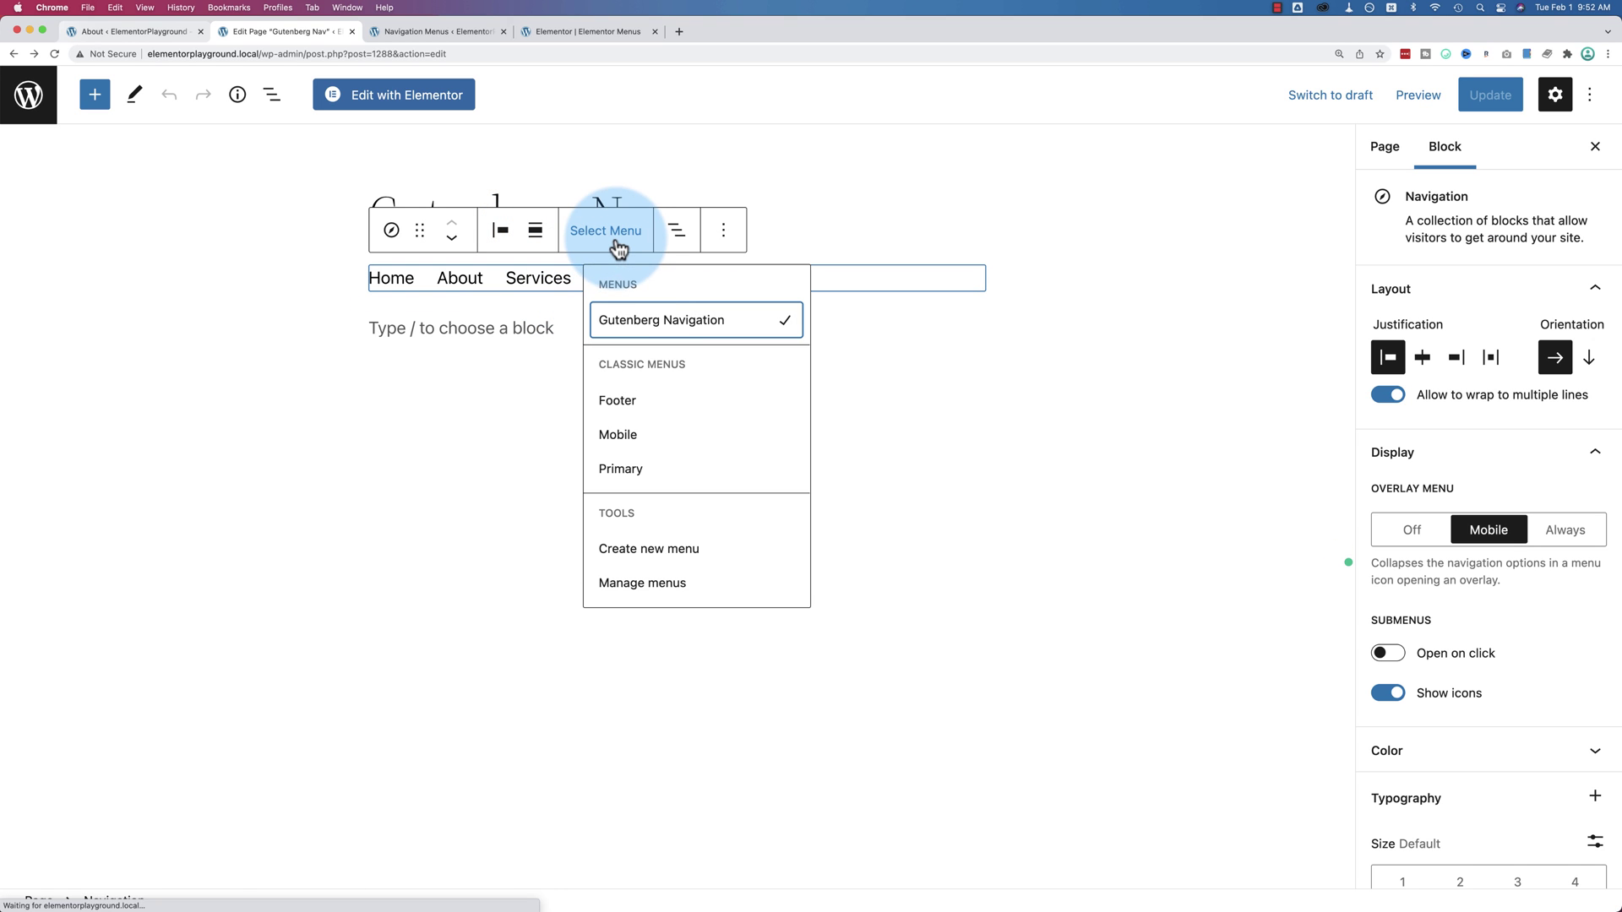
Create a new menu for the Navigation block after checking the menus list sorted by title
left_click(655, 554)
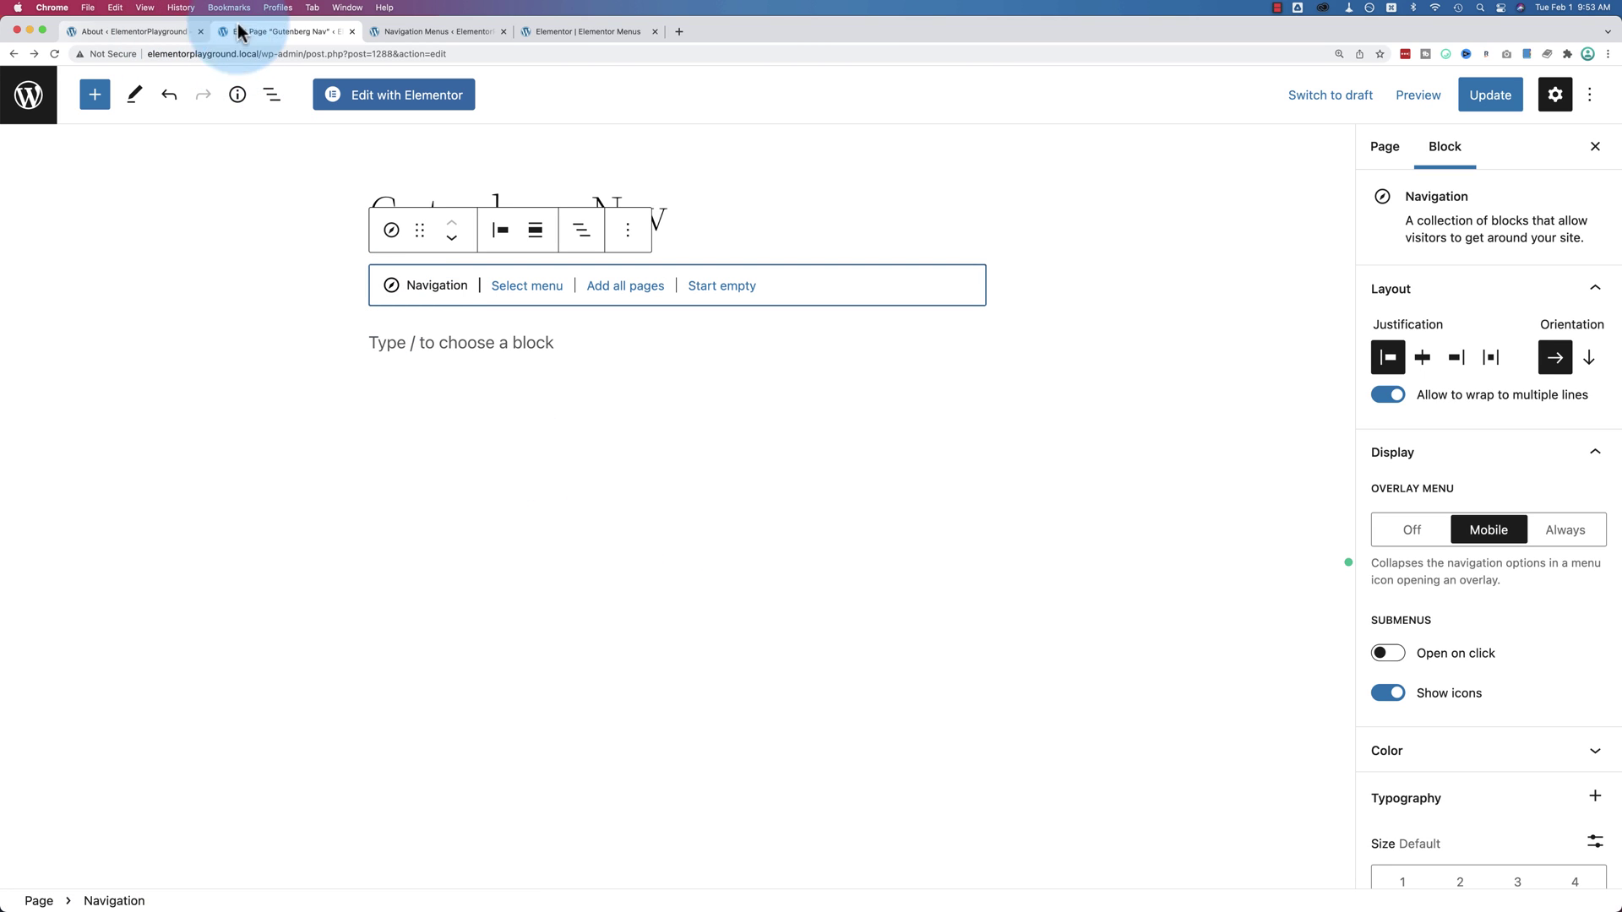
left_click(397, 32)
left_click(351, 335)
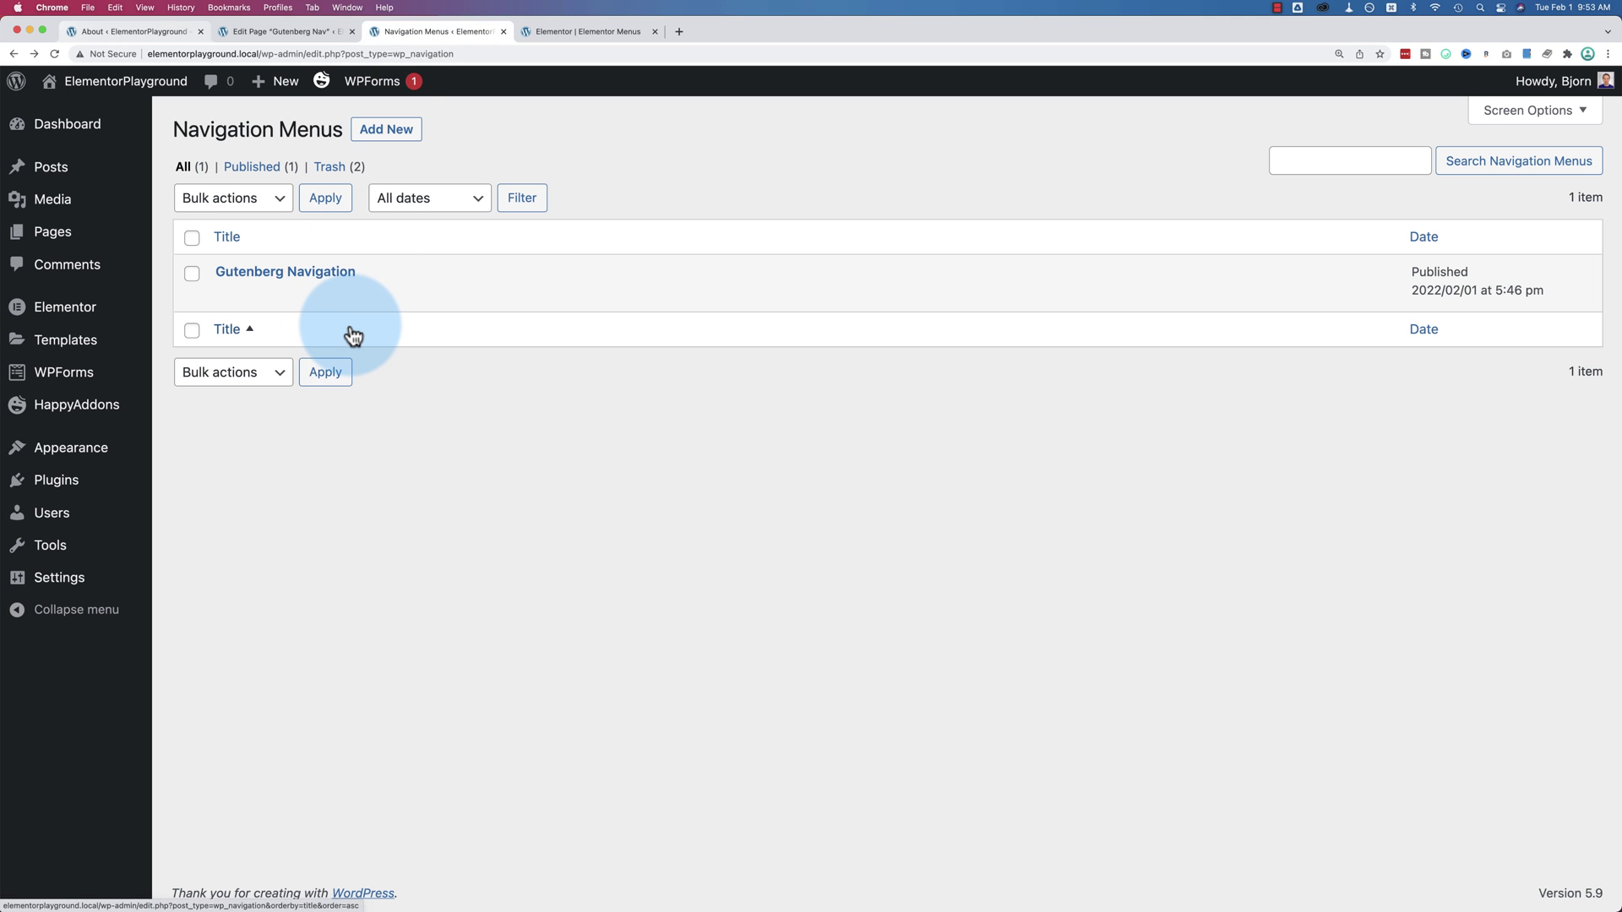
left_click(251, 32)
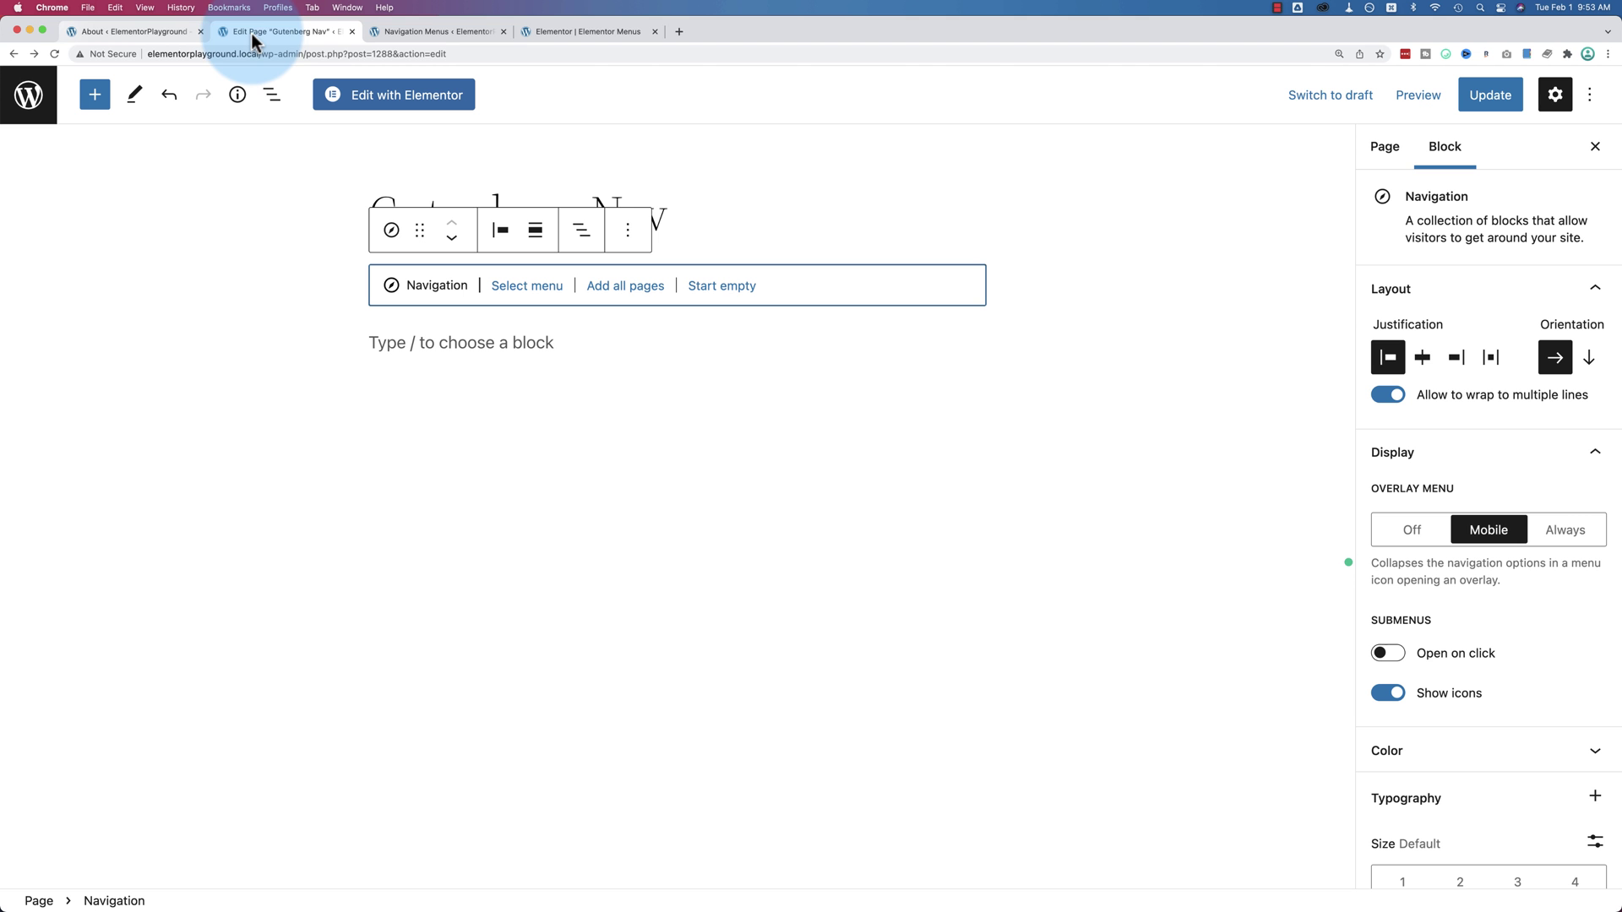
Start the menu empty, add a 'Test' link, save the page, and view the Navigation Menus list
left_click(716, 287)
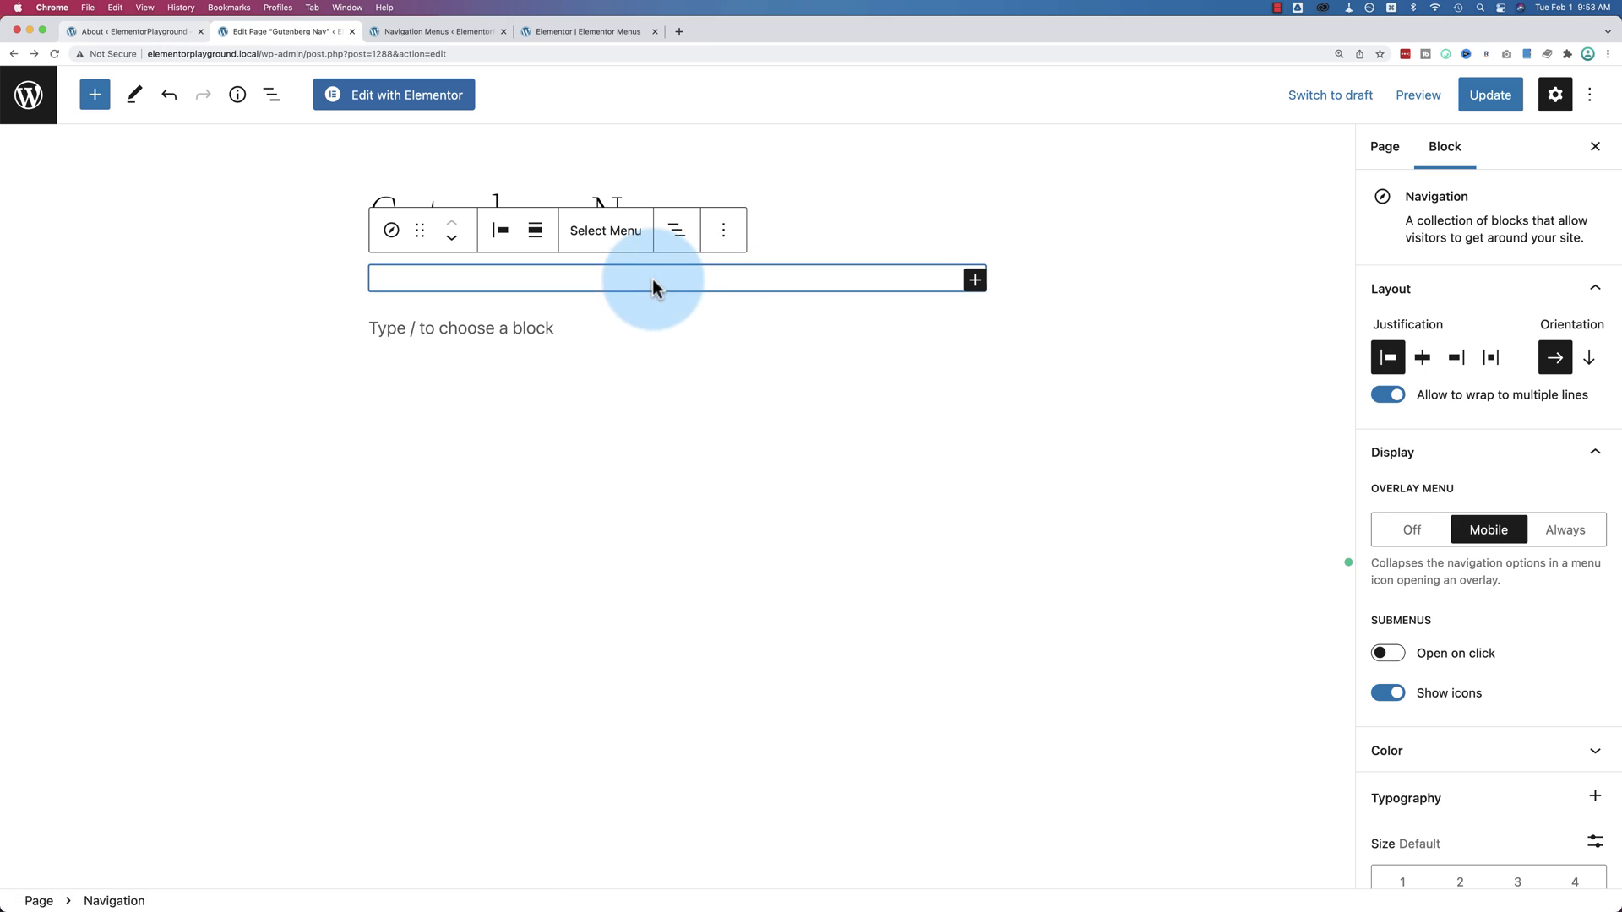
left_click(976, 280)
type("Test")
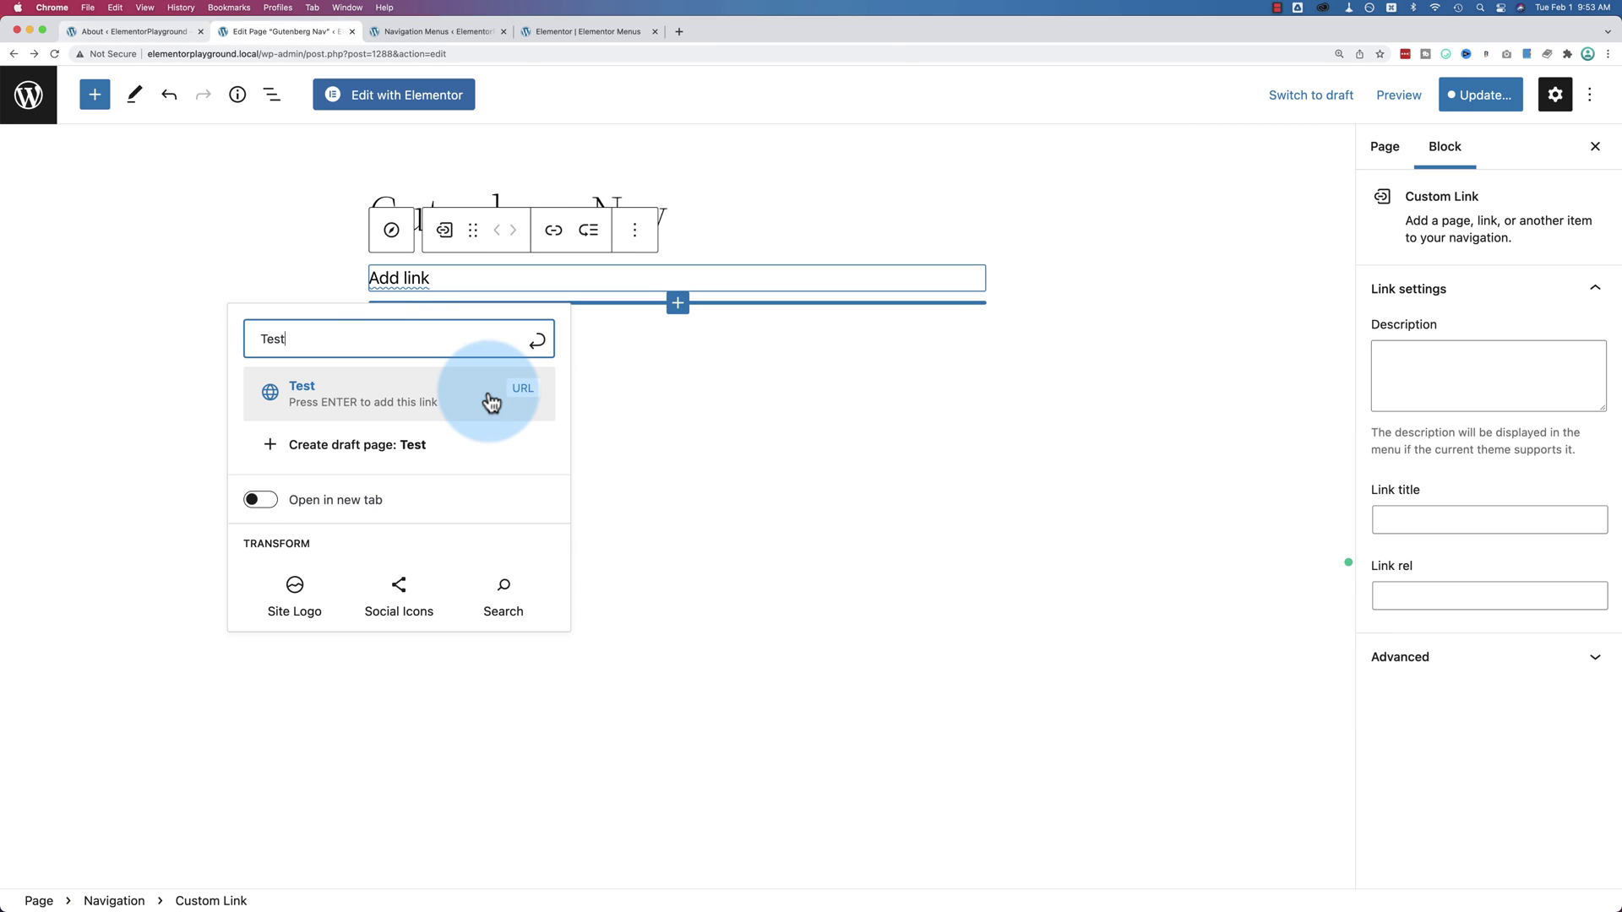
left_click(470, 402)
left_click(778, 391)
left_click(1447, 95)
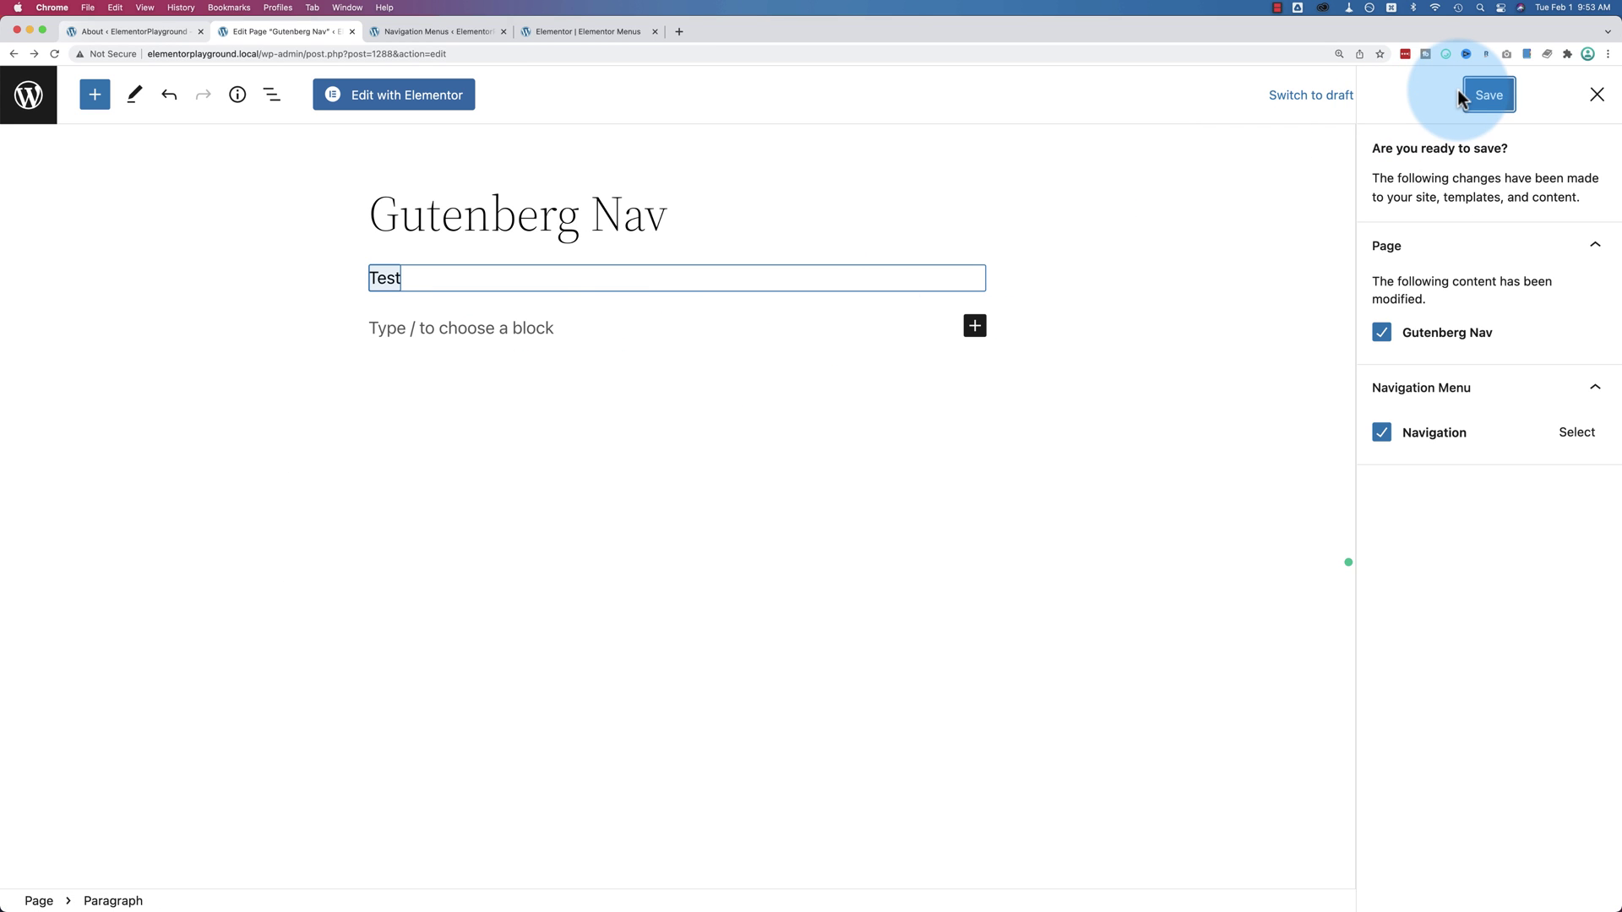
left_click(1489, 94)
left_click(418, 32)
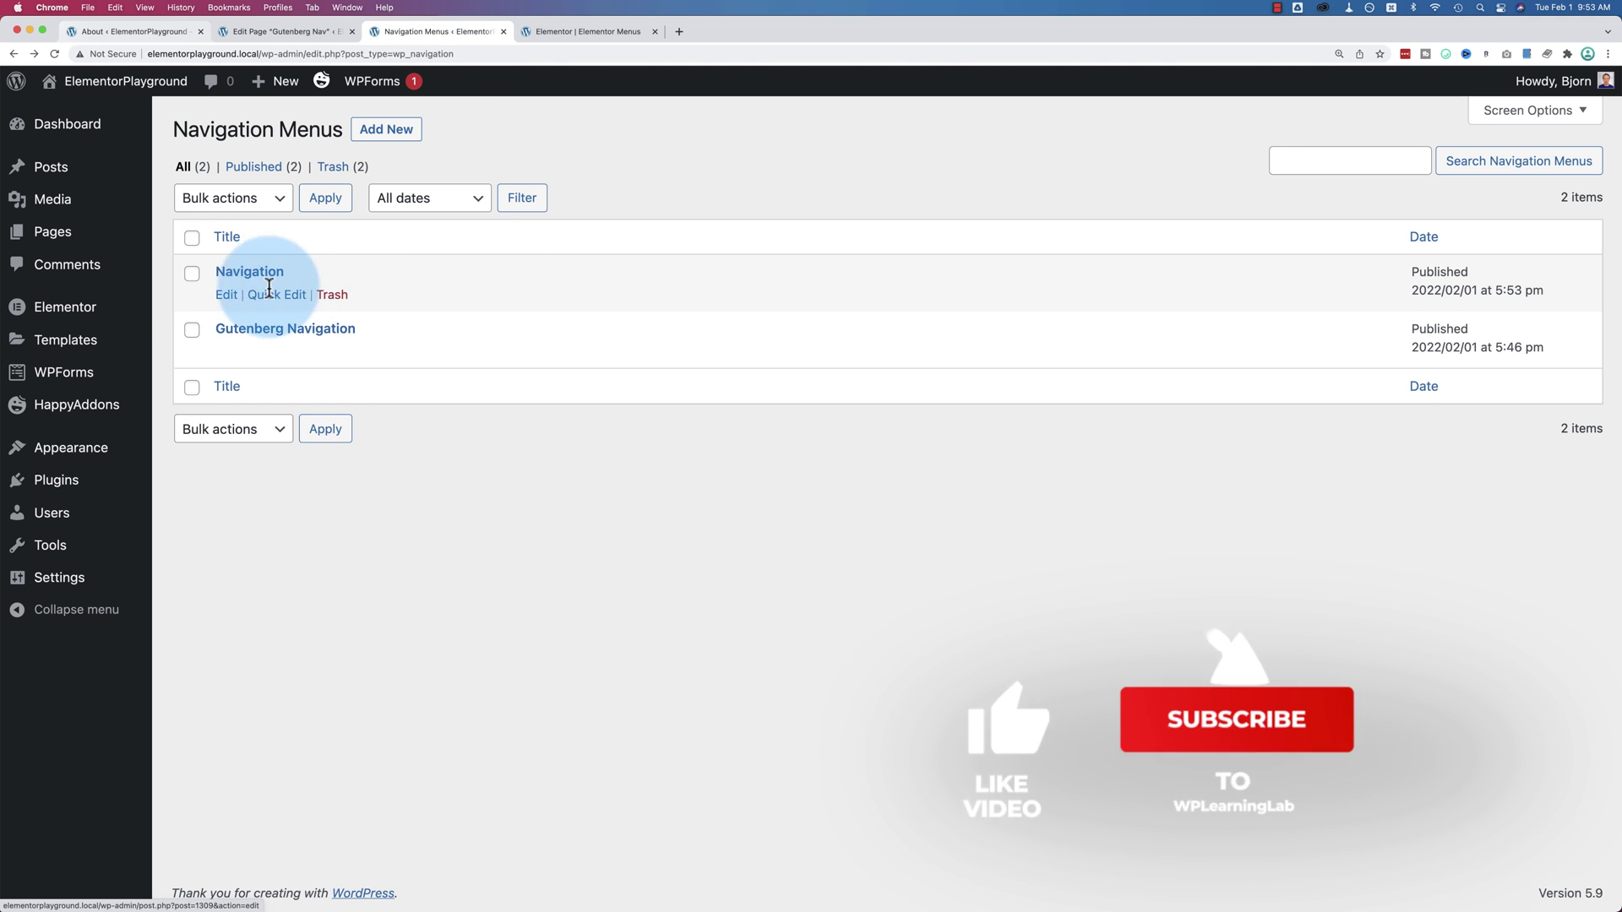
Open the Navigation and Gutenberg Navigation menus in turn, then return to the Gutenberg Nav editor
left_click(227, 296)
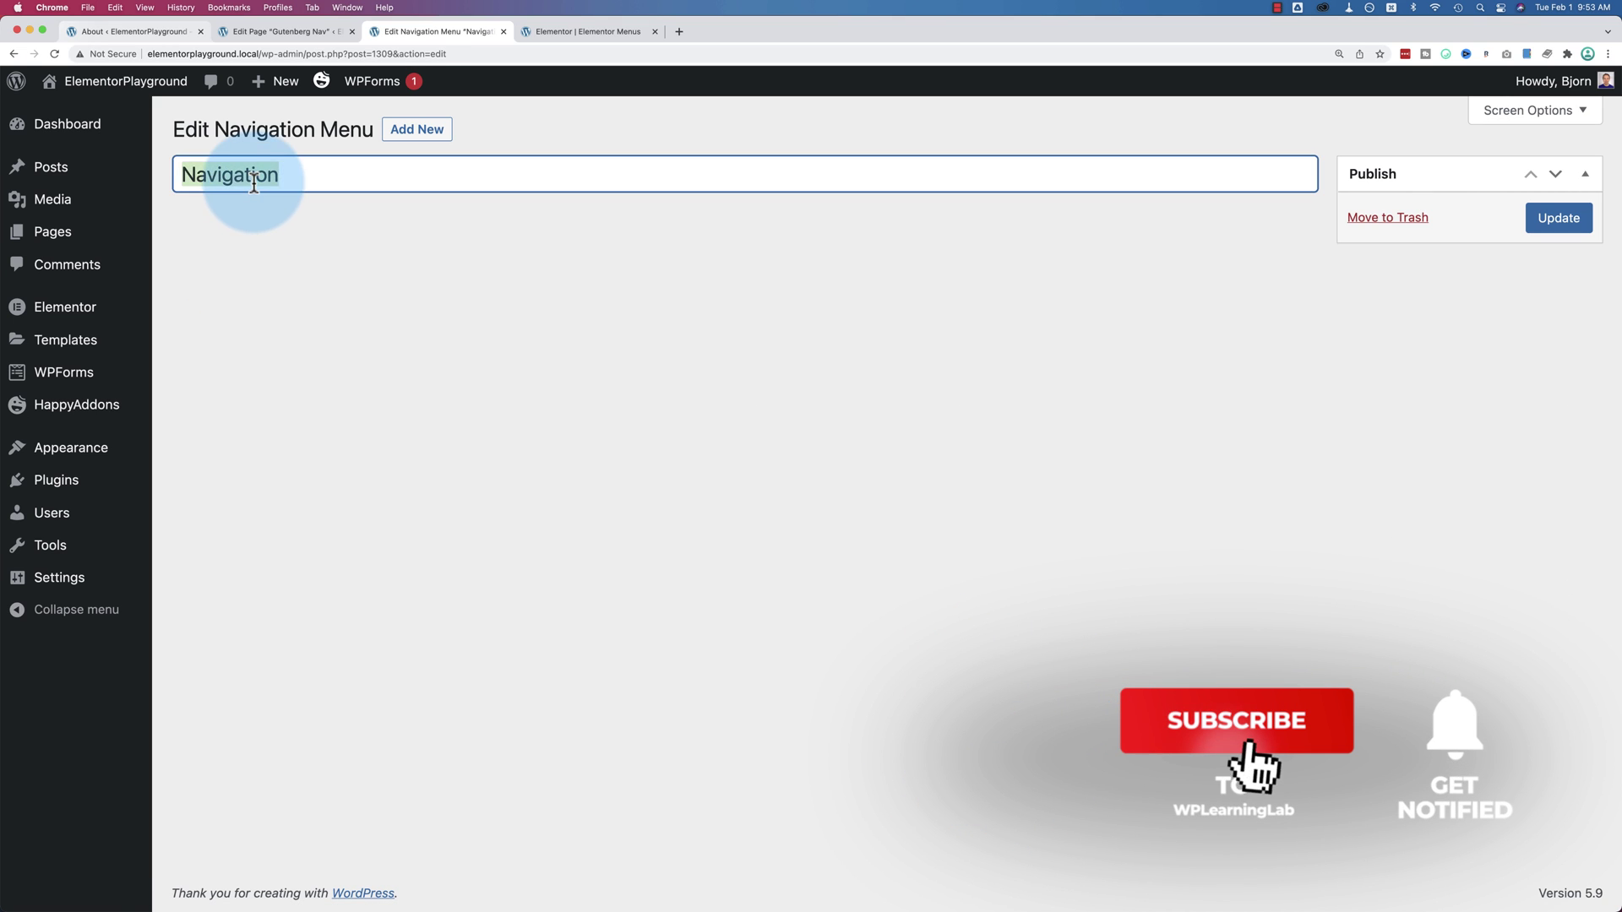
key("super+bracketleft")
left_click(224, 350)
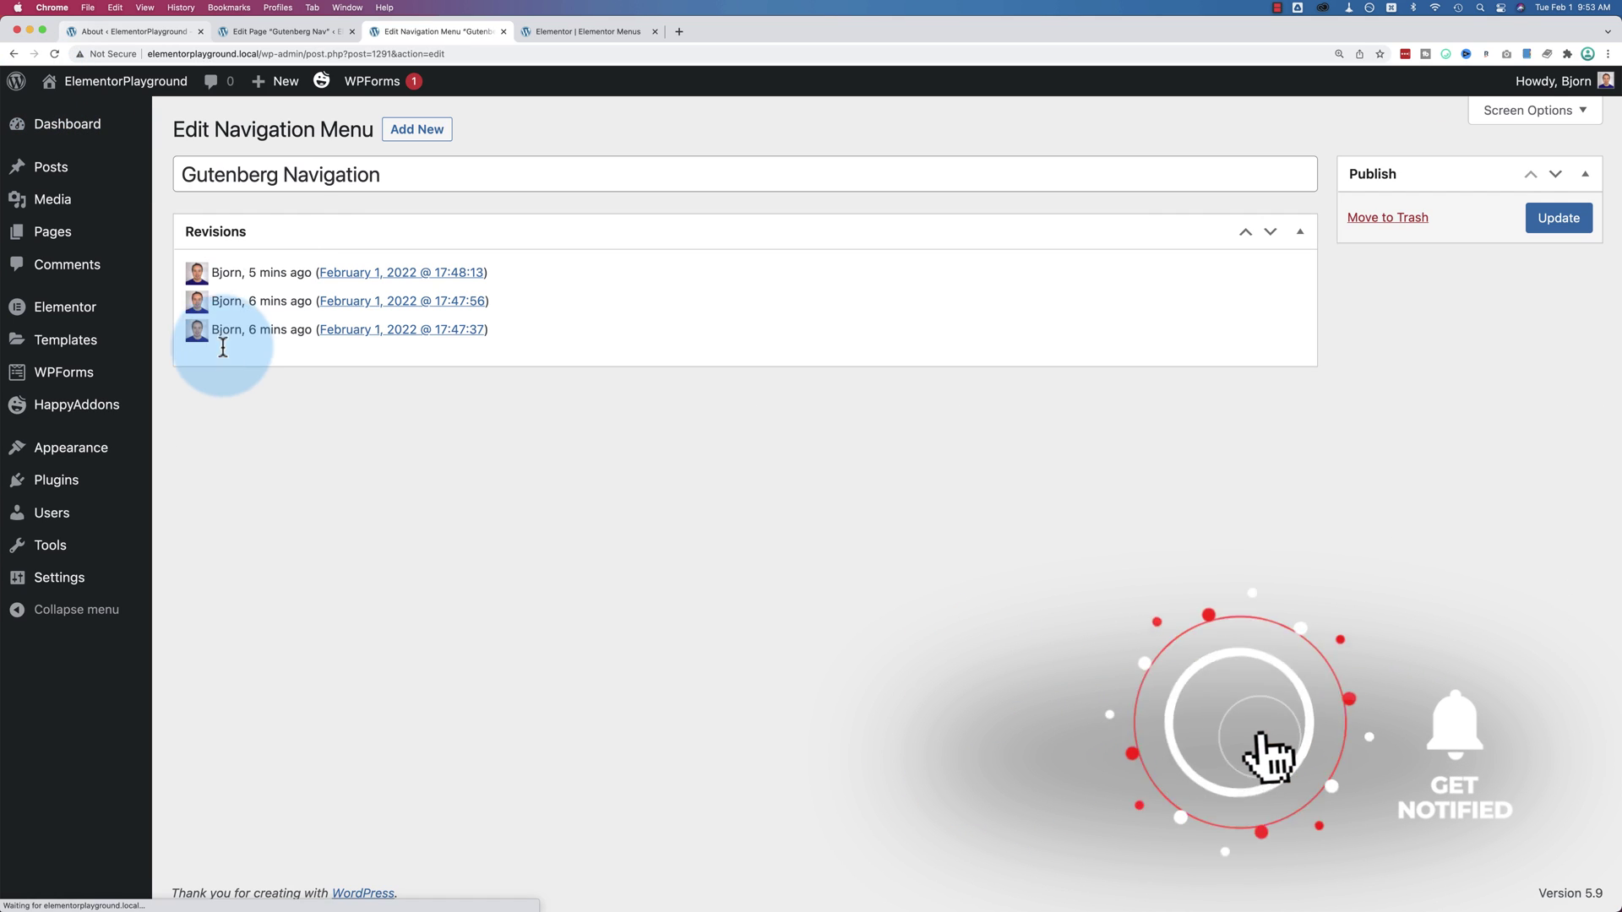
left_click(14, 54)
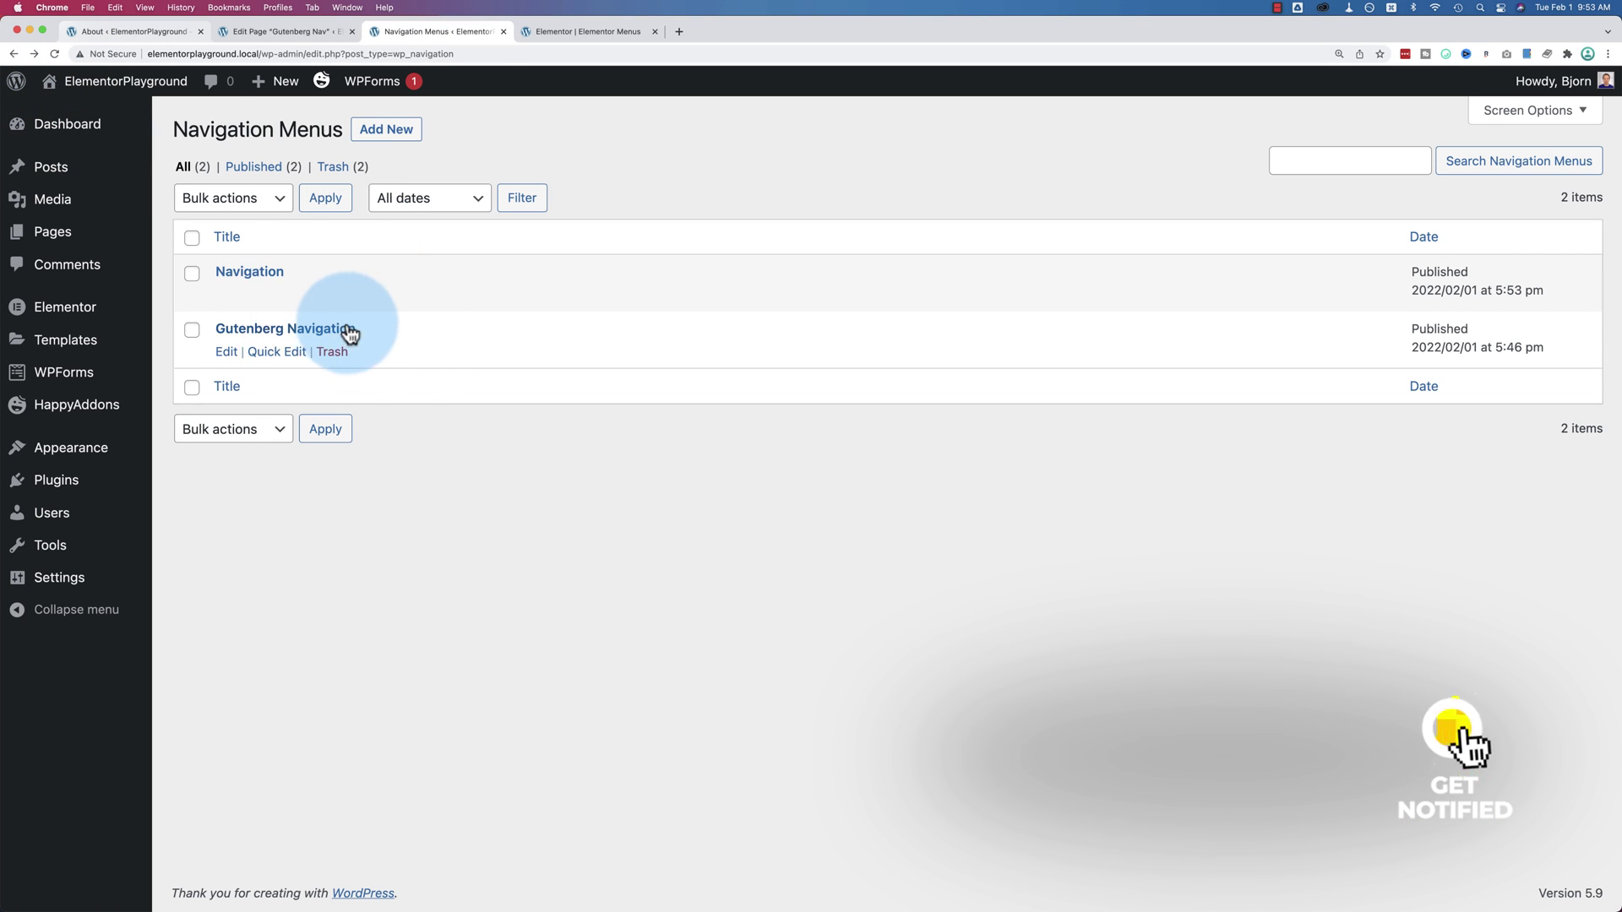
left_click(258, 33)
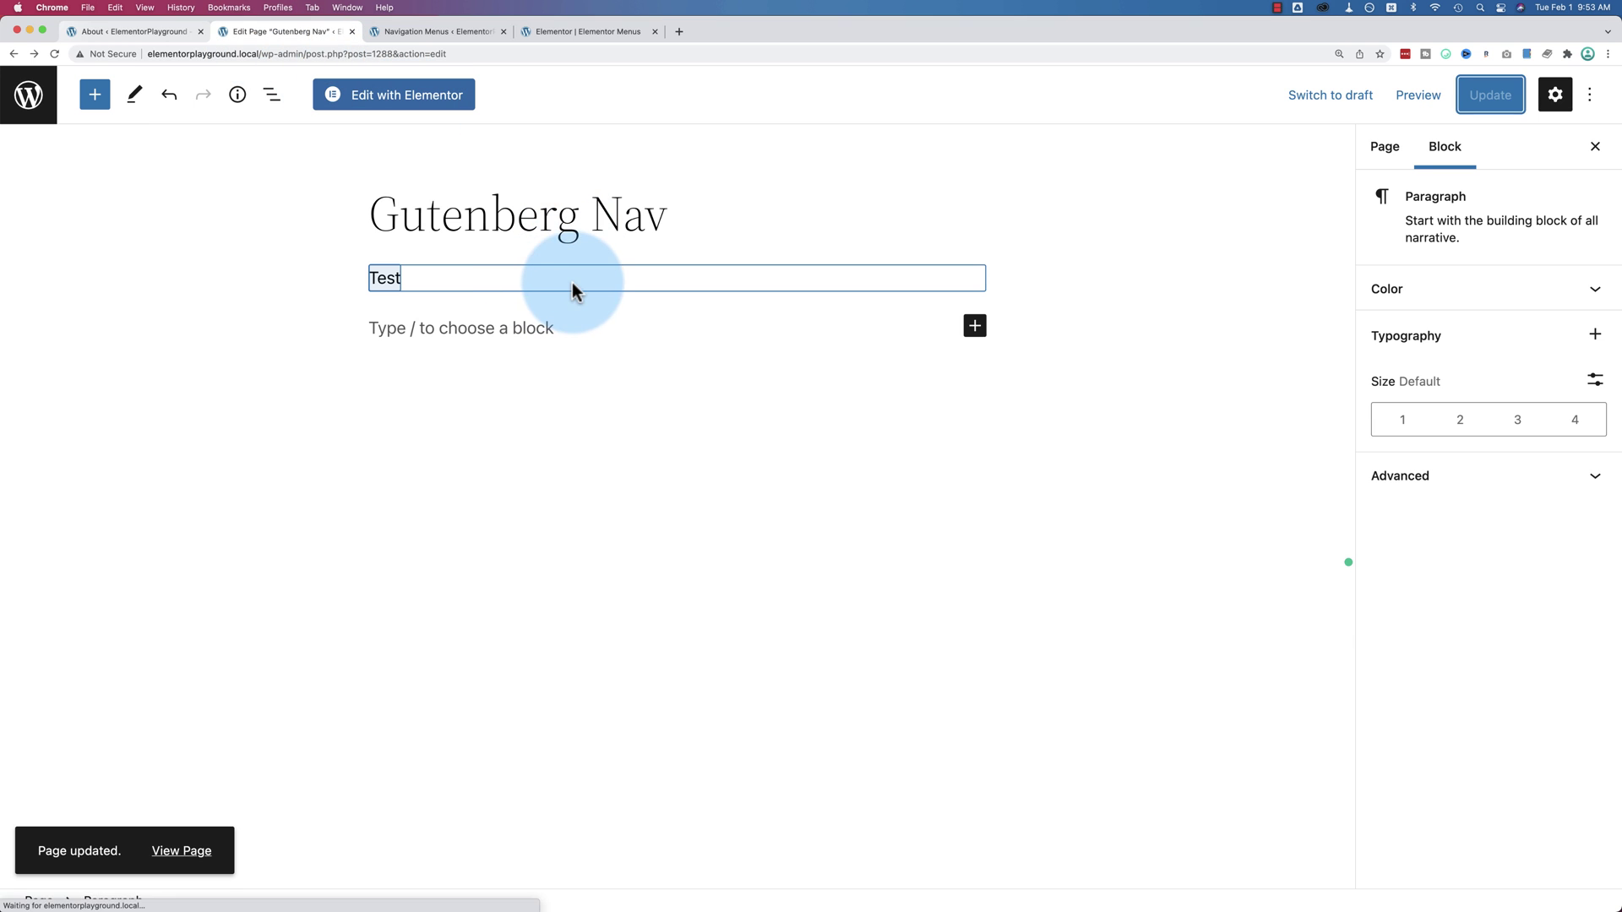
Switch the Navigation block from the Test menu to the Gutenberg Navigation menu
left_click(549, 282)
left_click(397, 235)
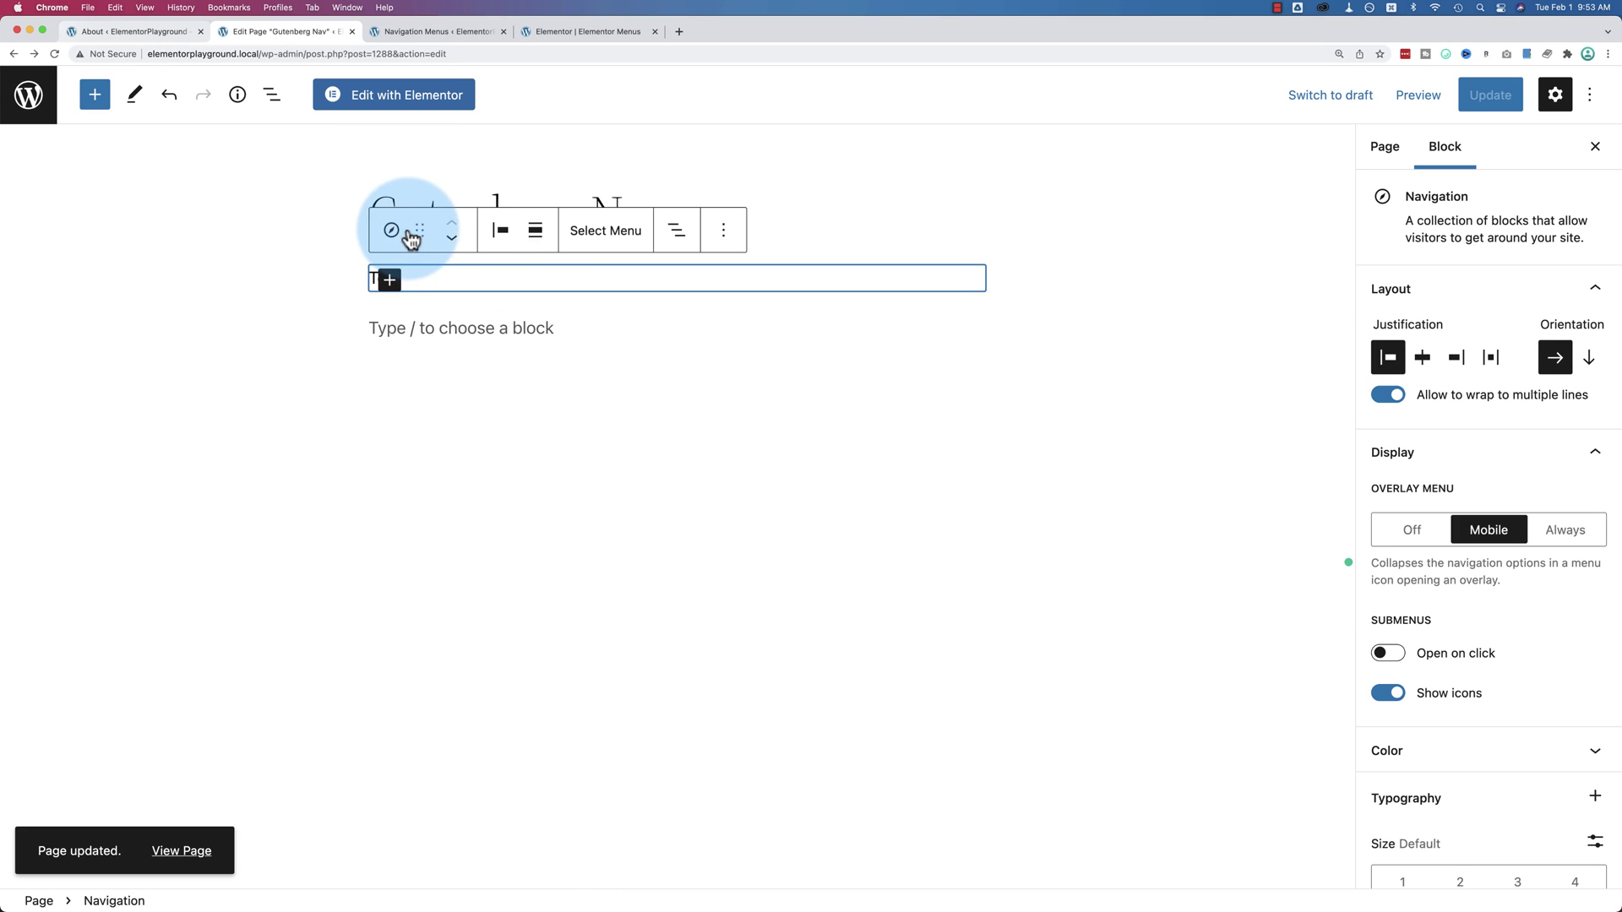
left_click(619, 232)
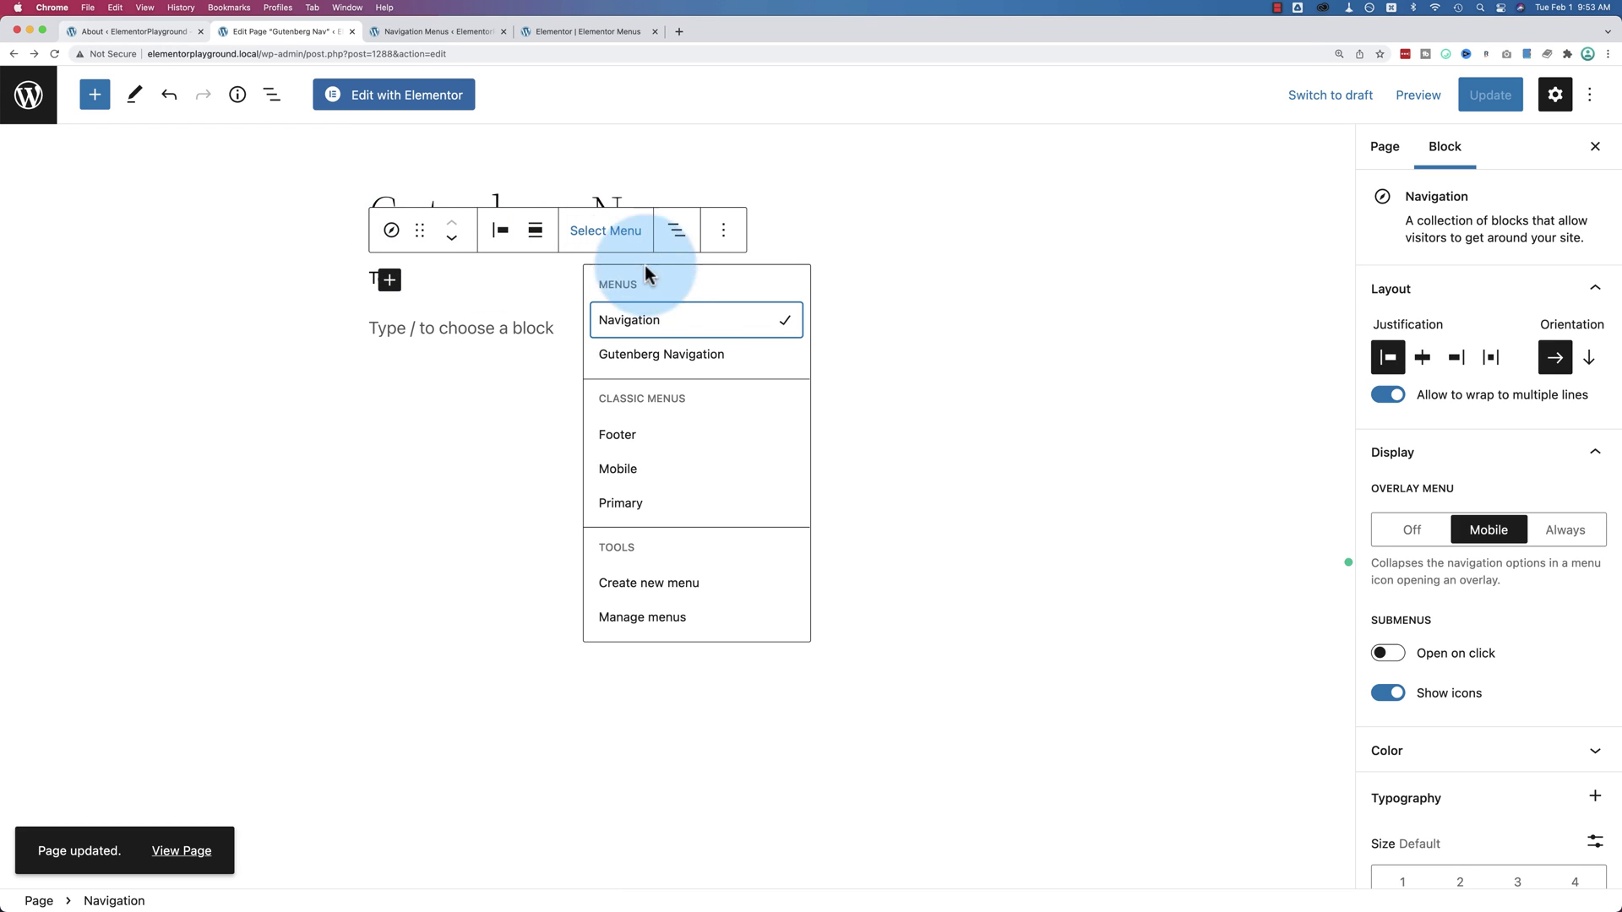
left_click(664, 356)
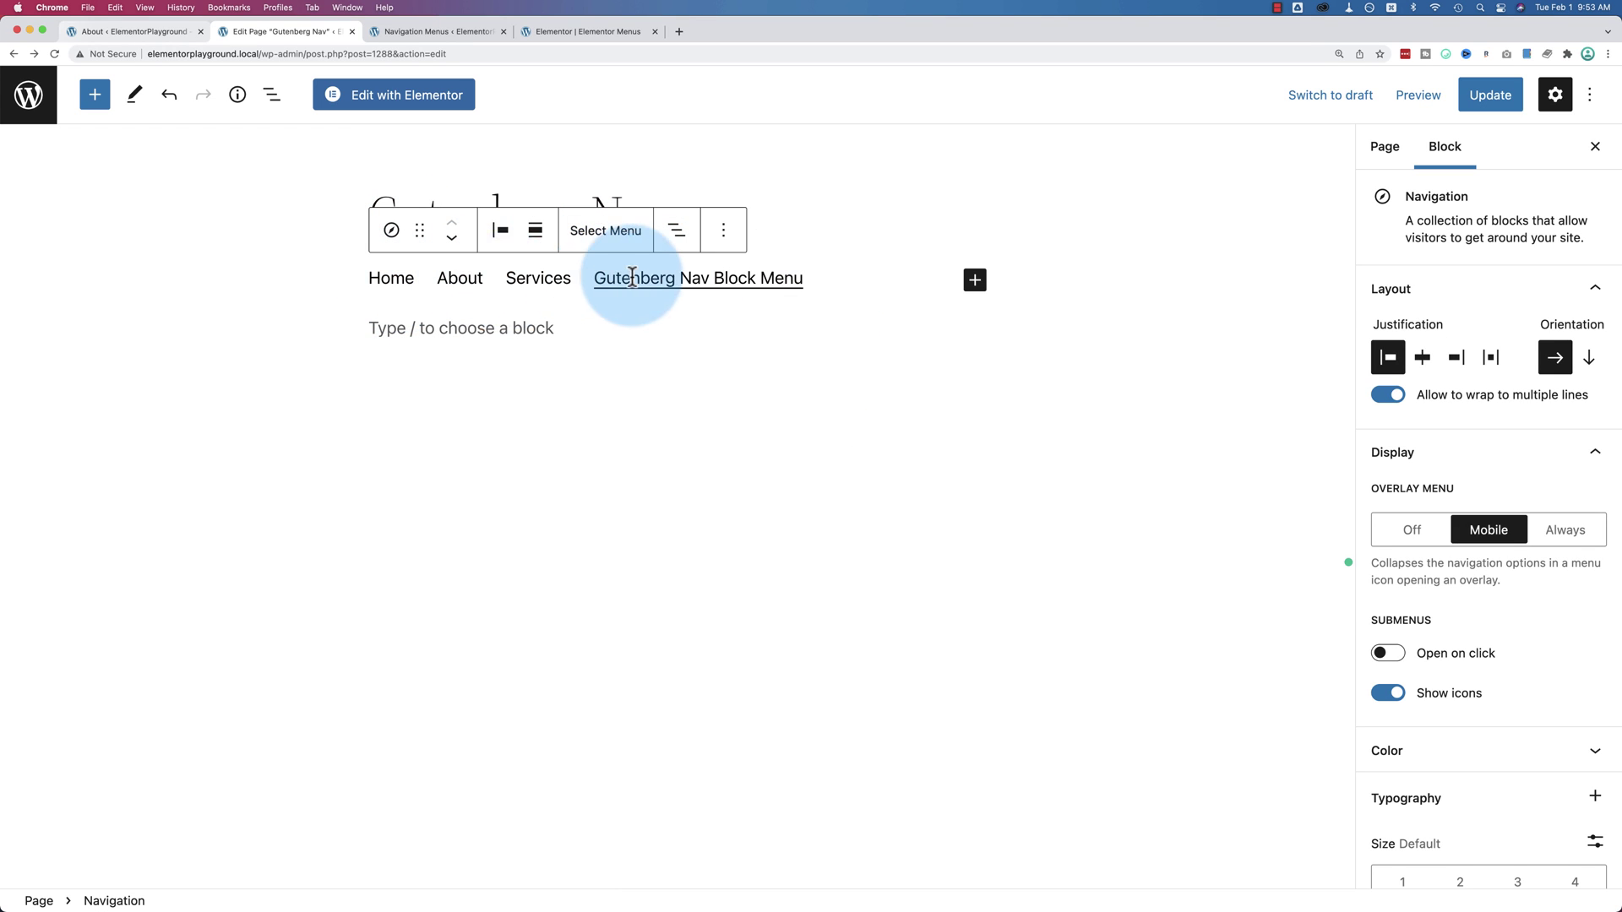
Delete the existing Nav Menu widget on the Elementor Menus page
left_click(591, 31)
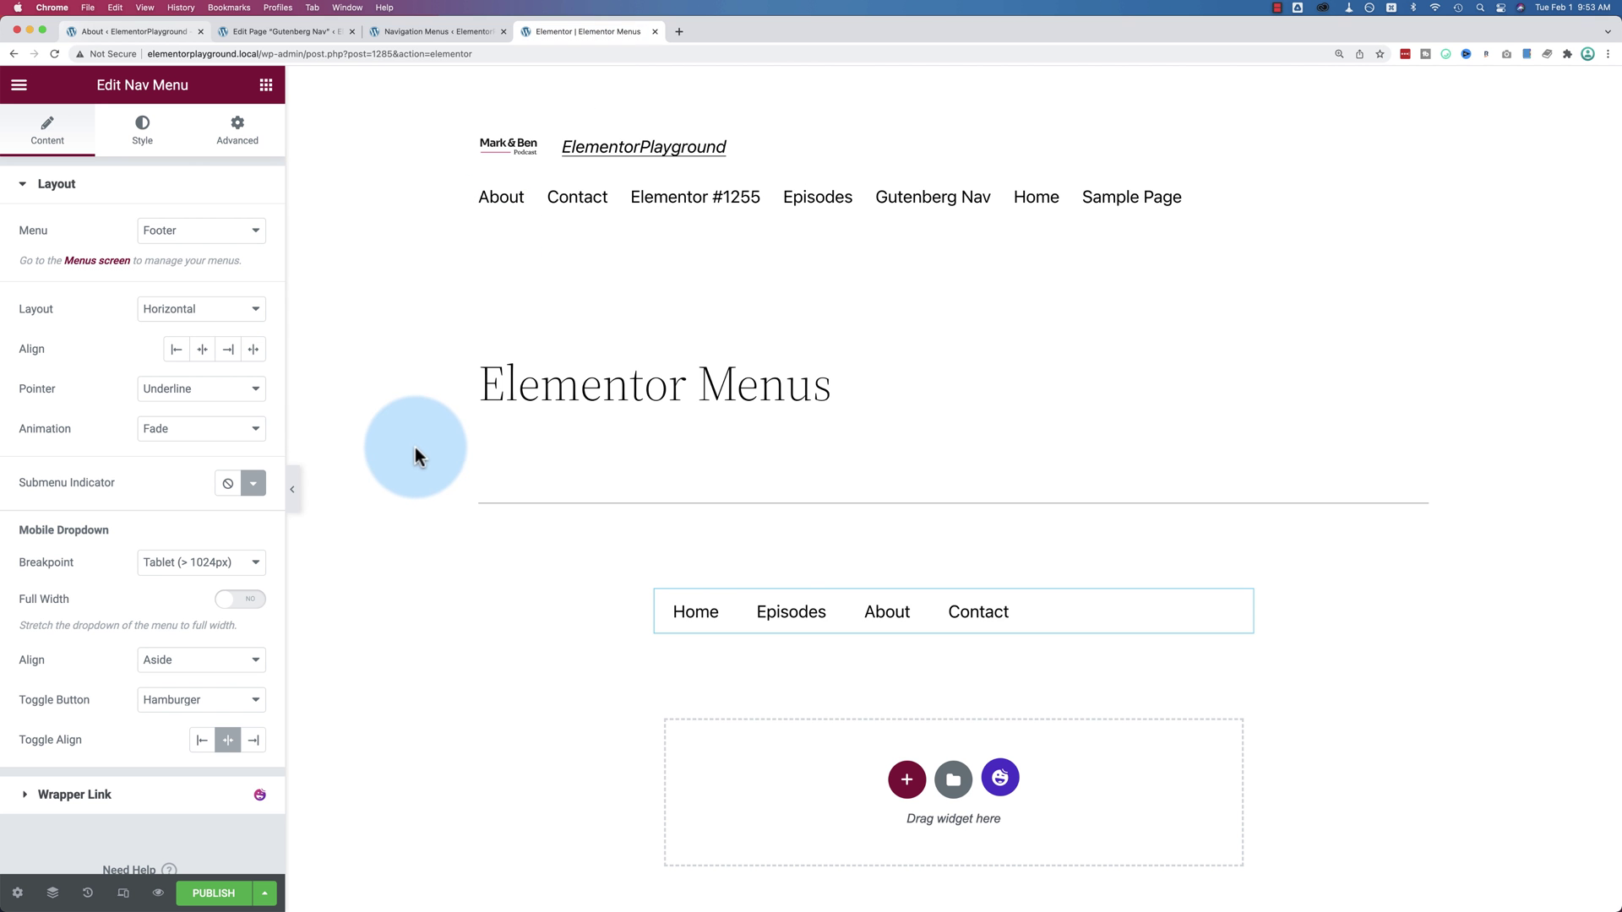
right_click(1240, 619)
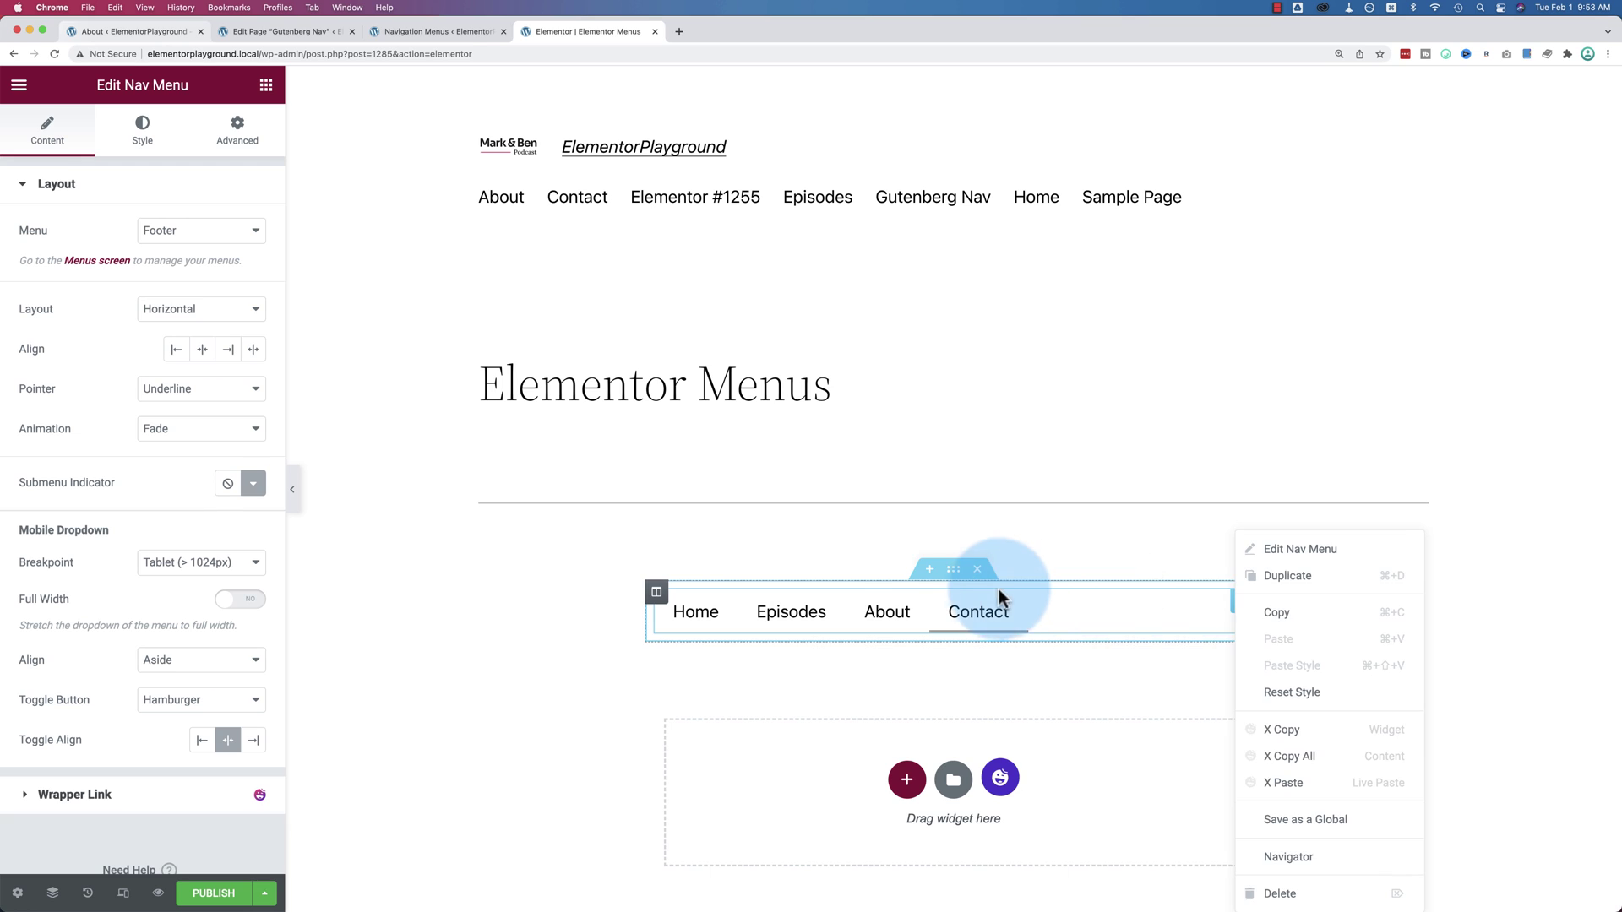
key("Delete")
Drag a new Nav Menu widget found by searching 'nav' onto the page and list its menus
left_click(144, 158)
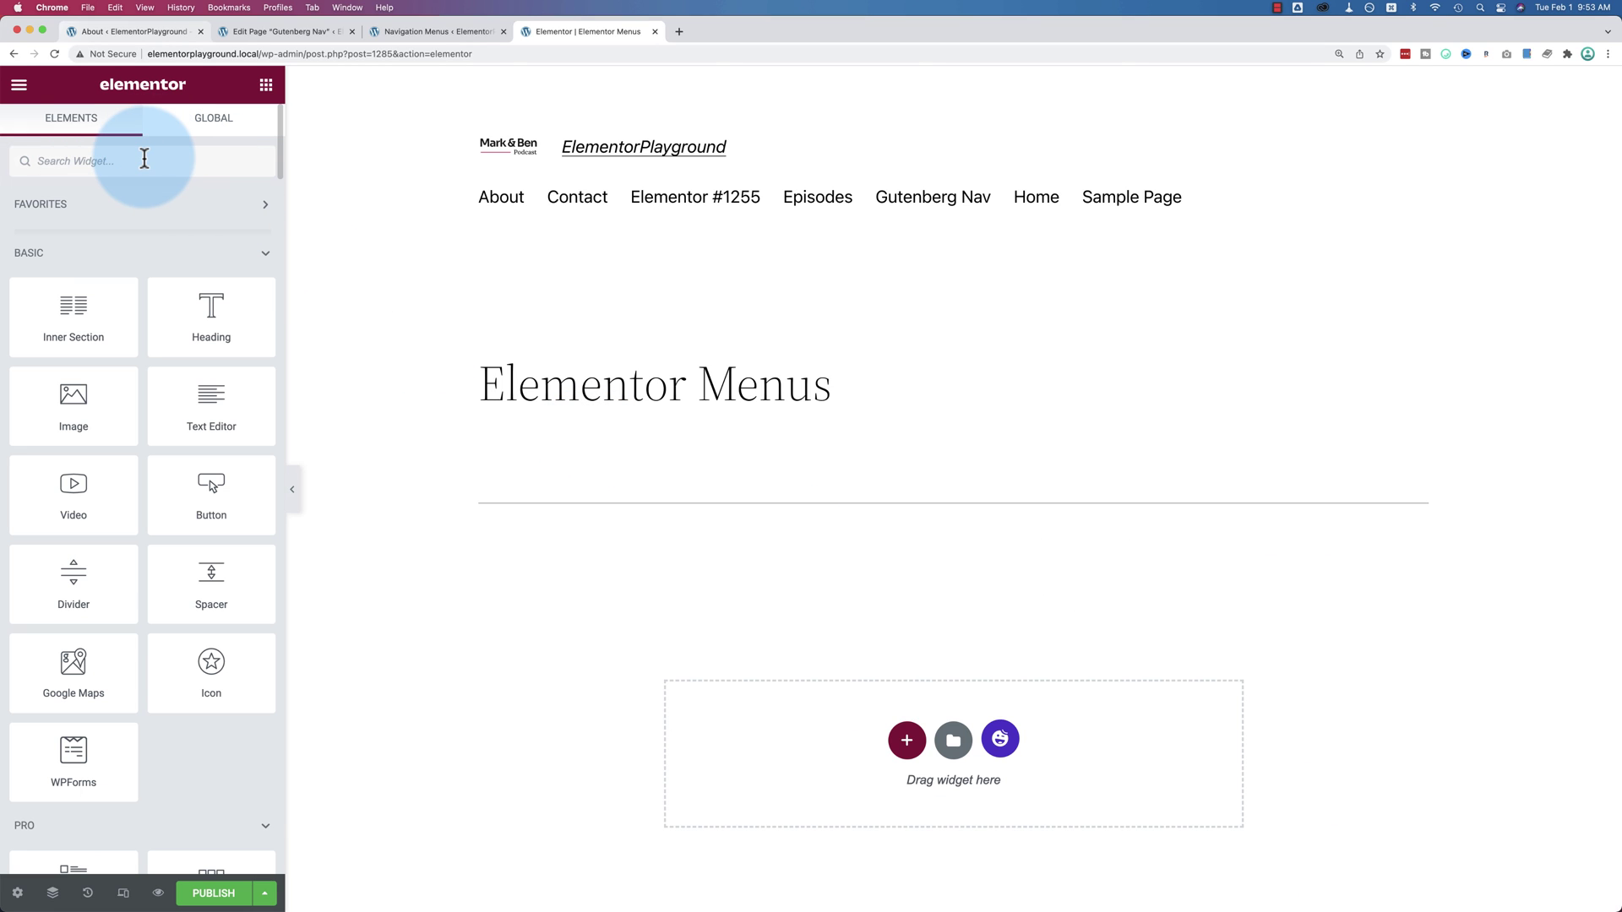
type("nav")
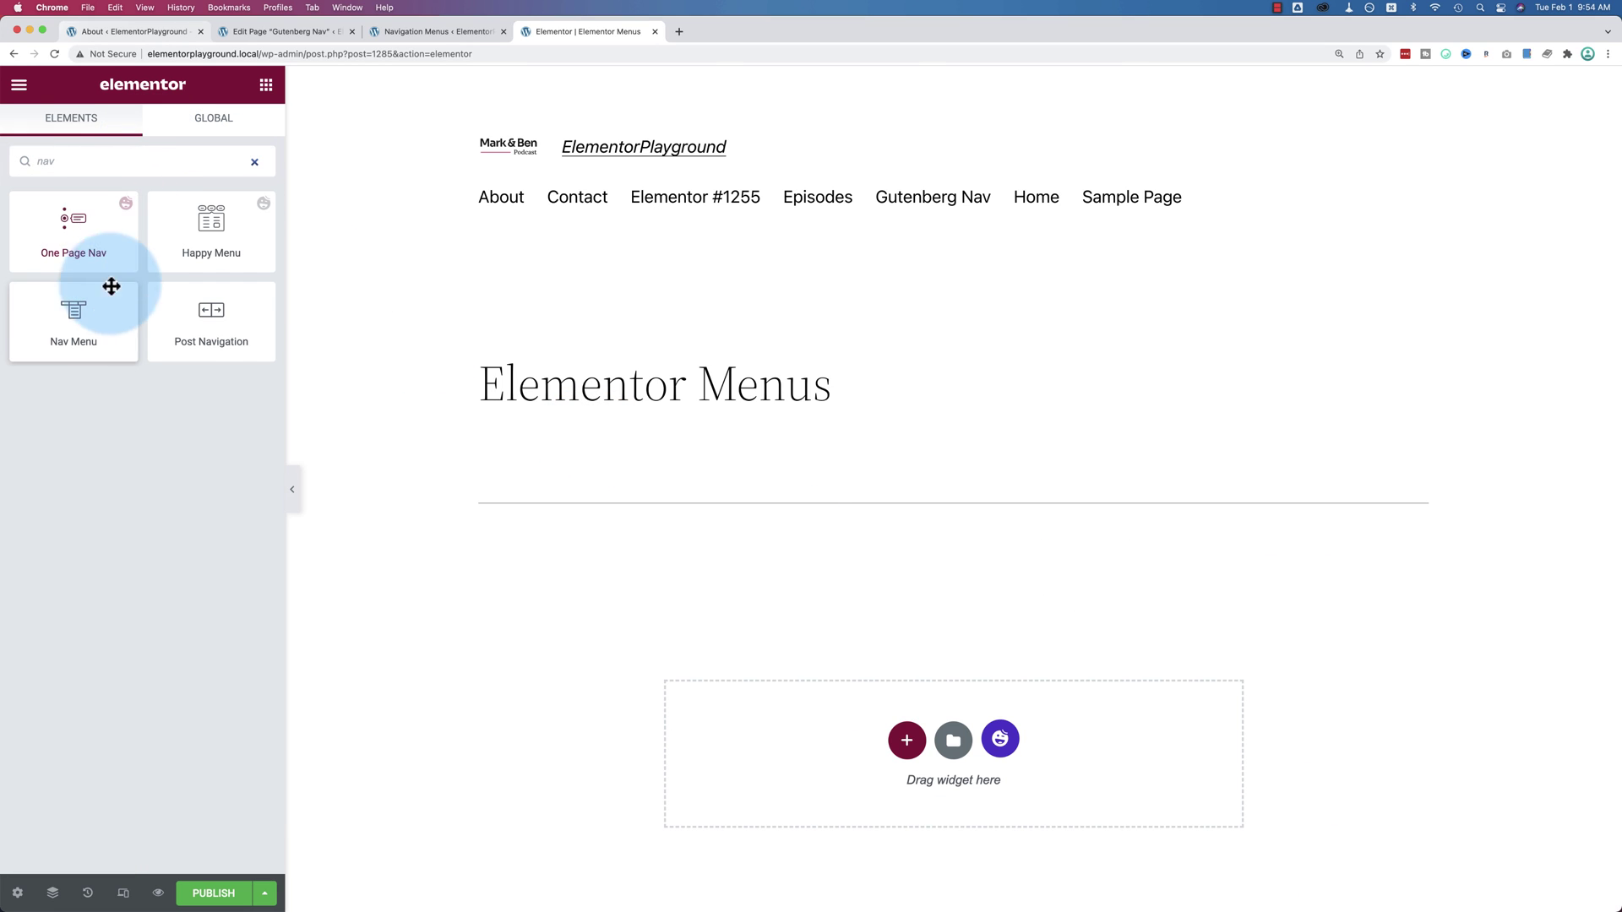
left_click_drag(109, 305, 743, 684)
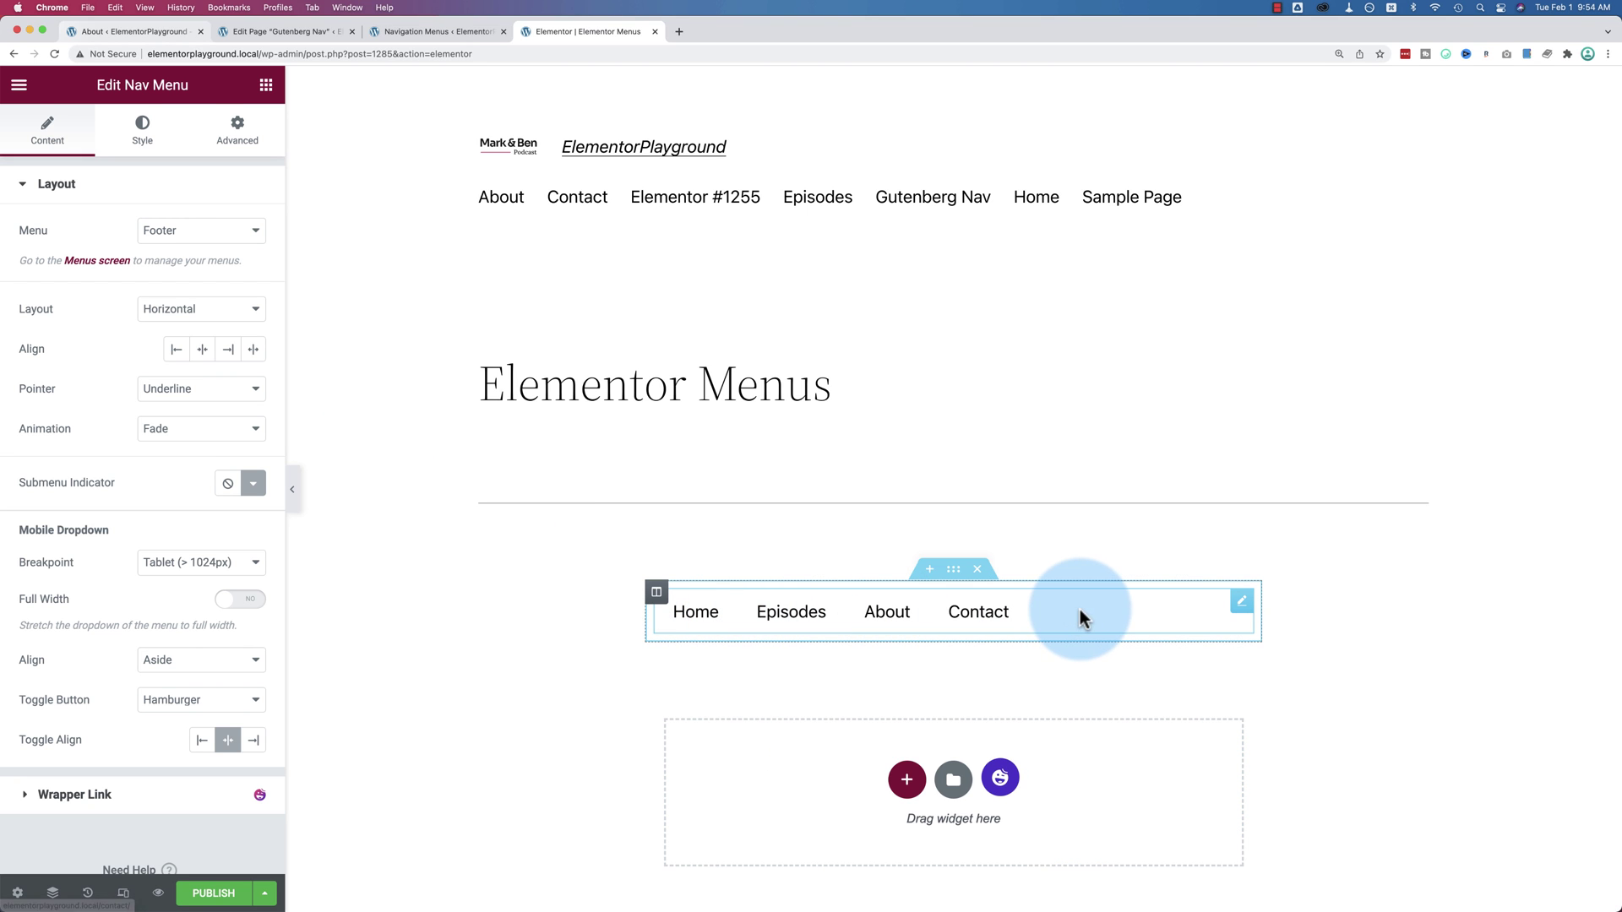
left_click(191, 251)
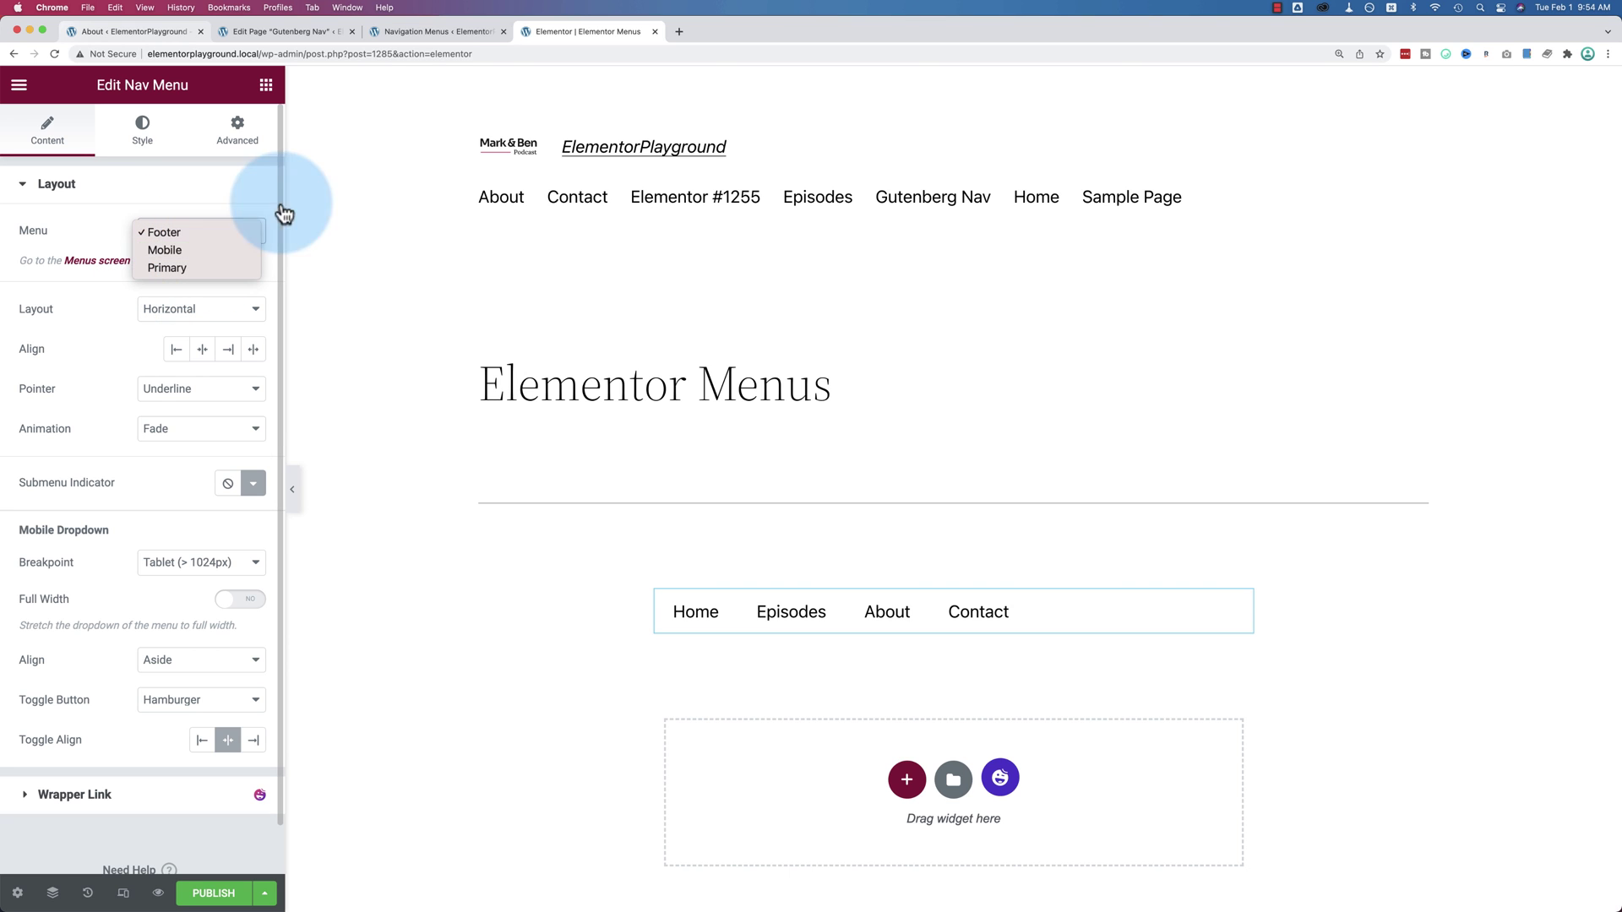
left_click(321, 32)
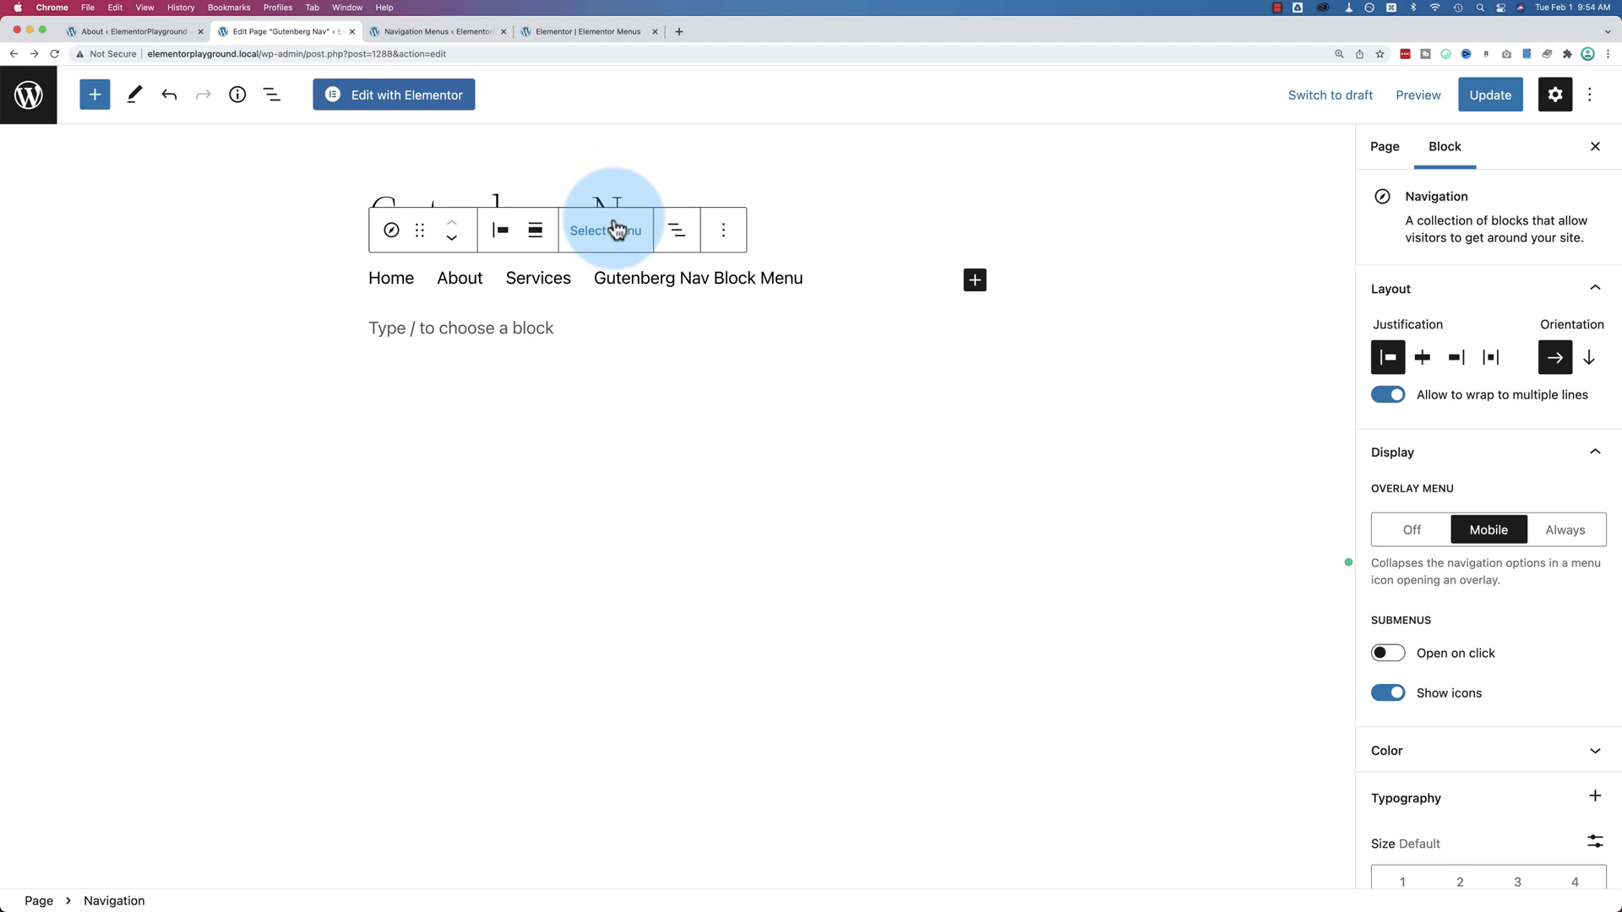
left_click(615, 234)
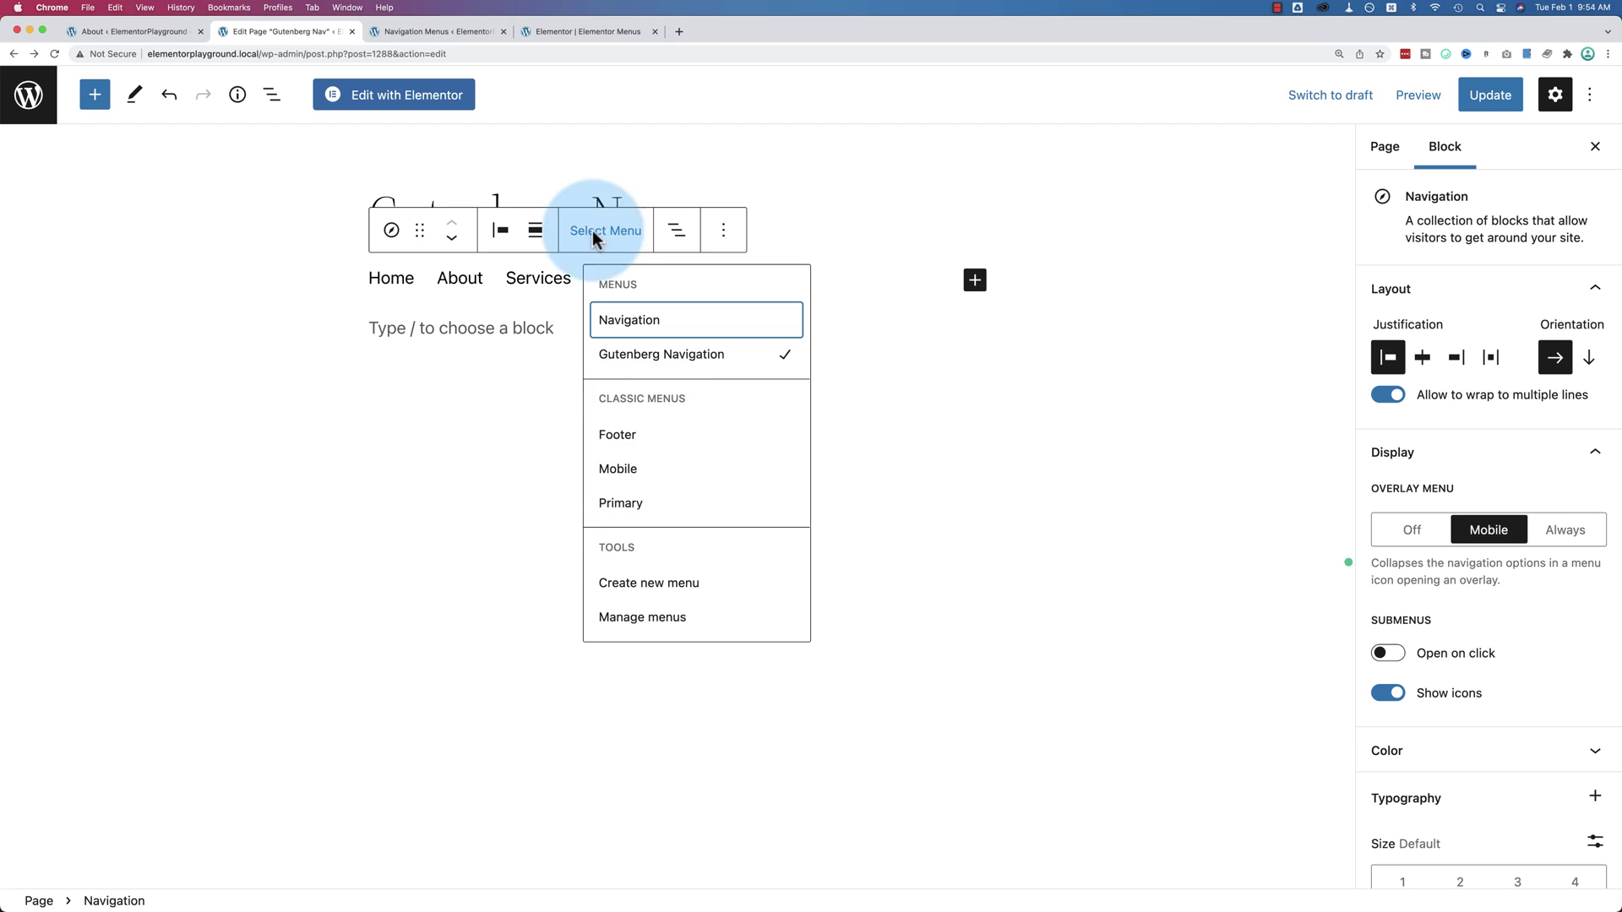
left_click(583, 32)
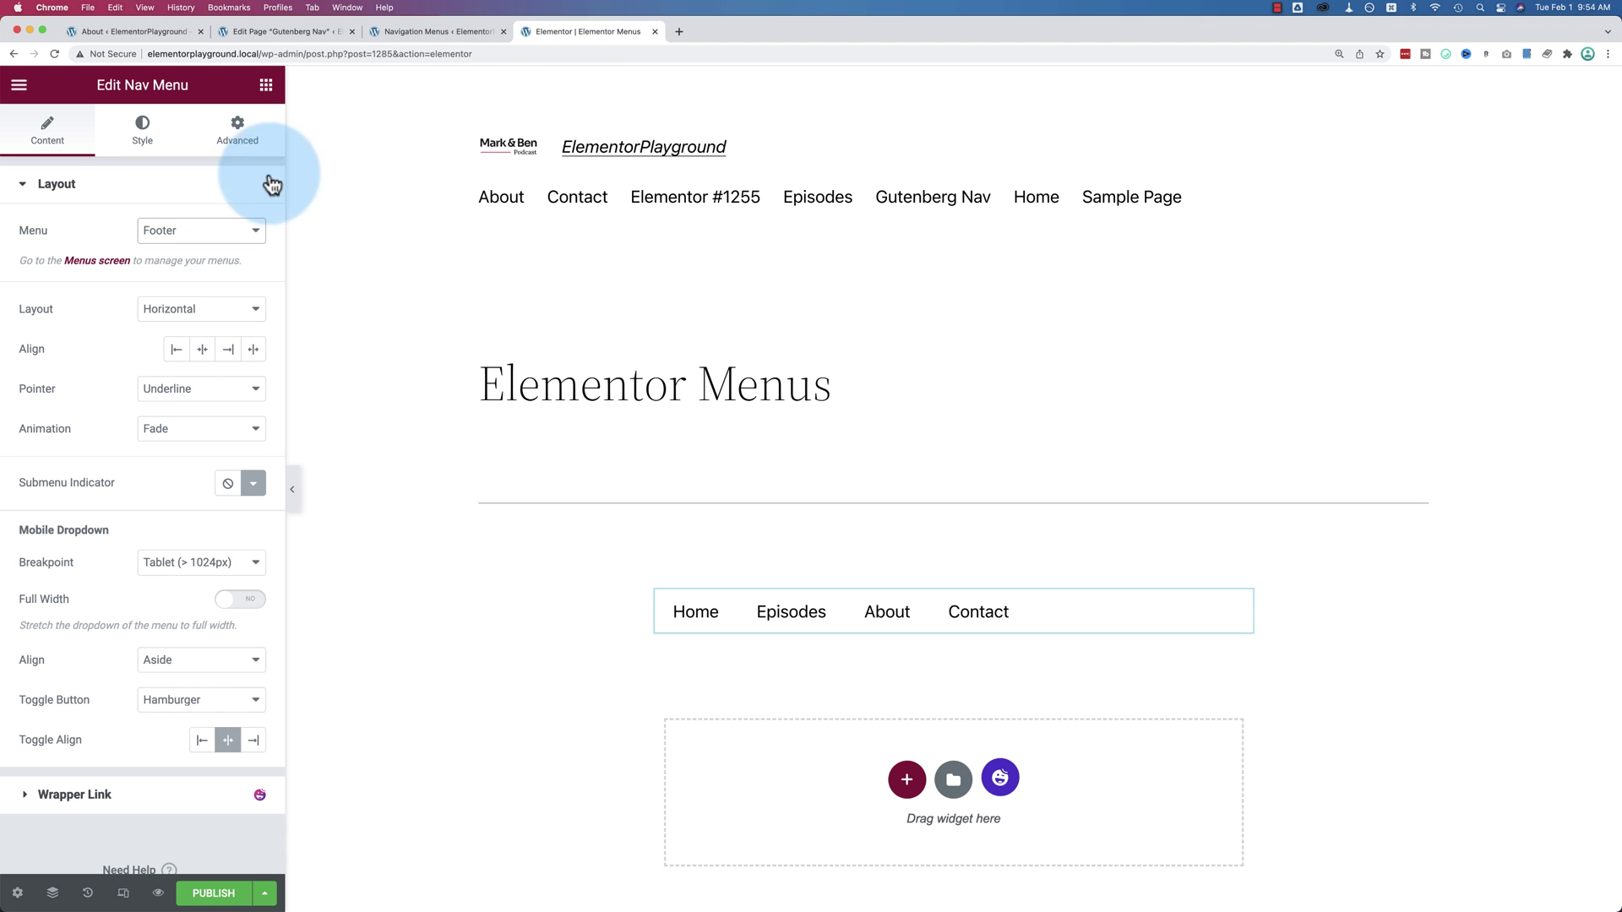
left_click(217, 245)
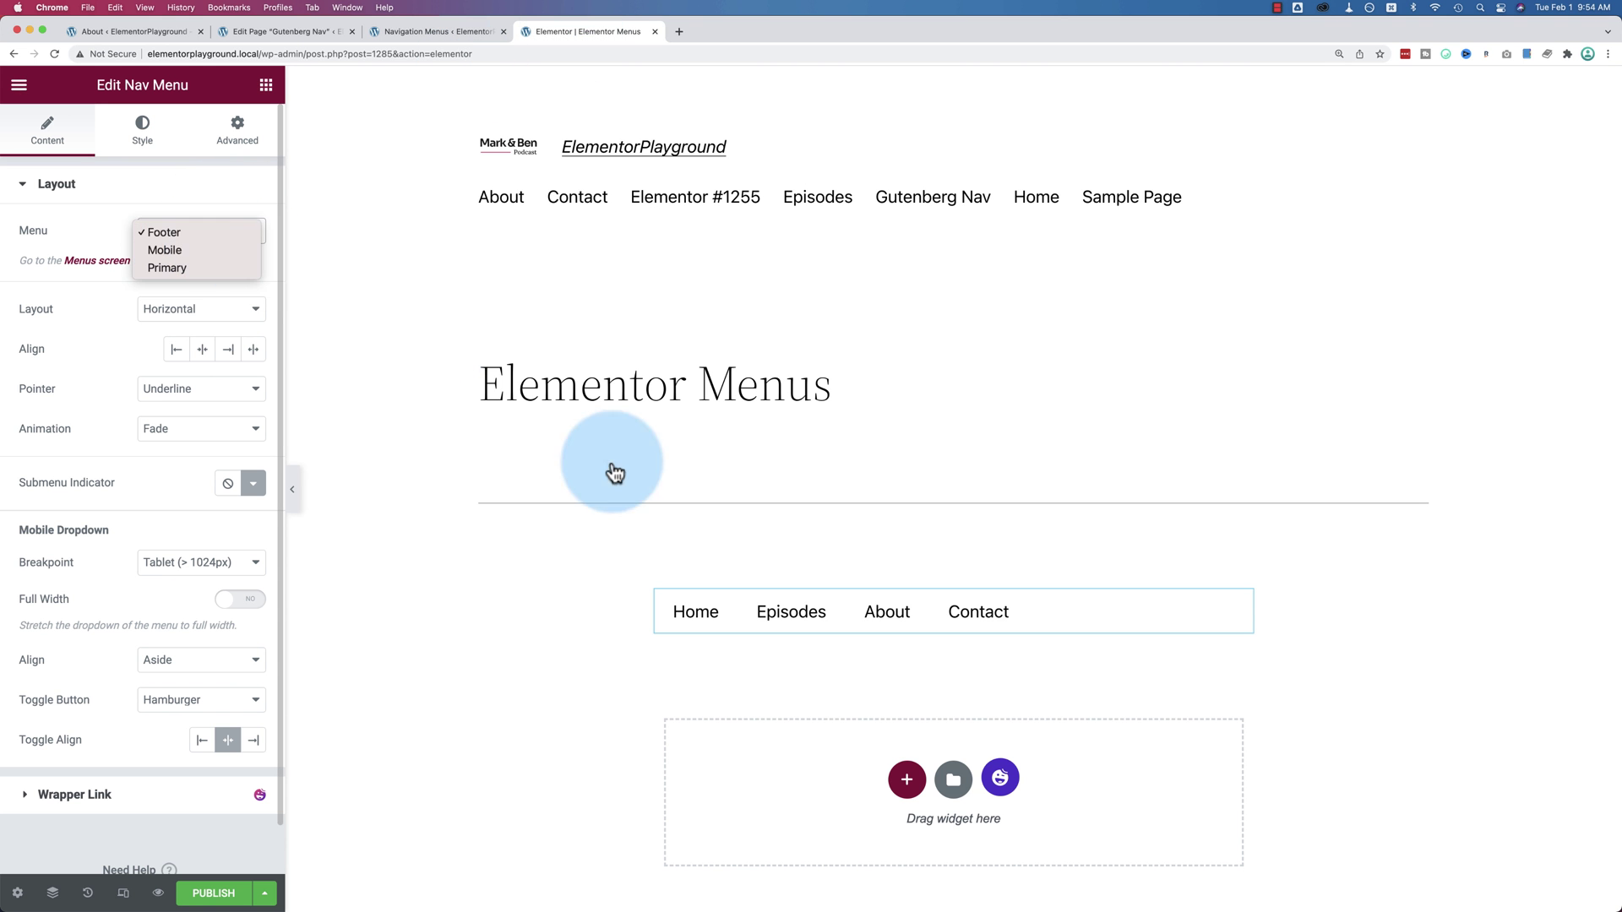
left_click(170, 251)
left_click(203, 237)
left_click(206, 251)
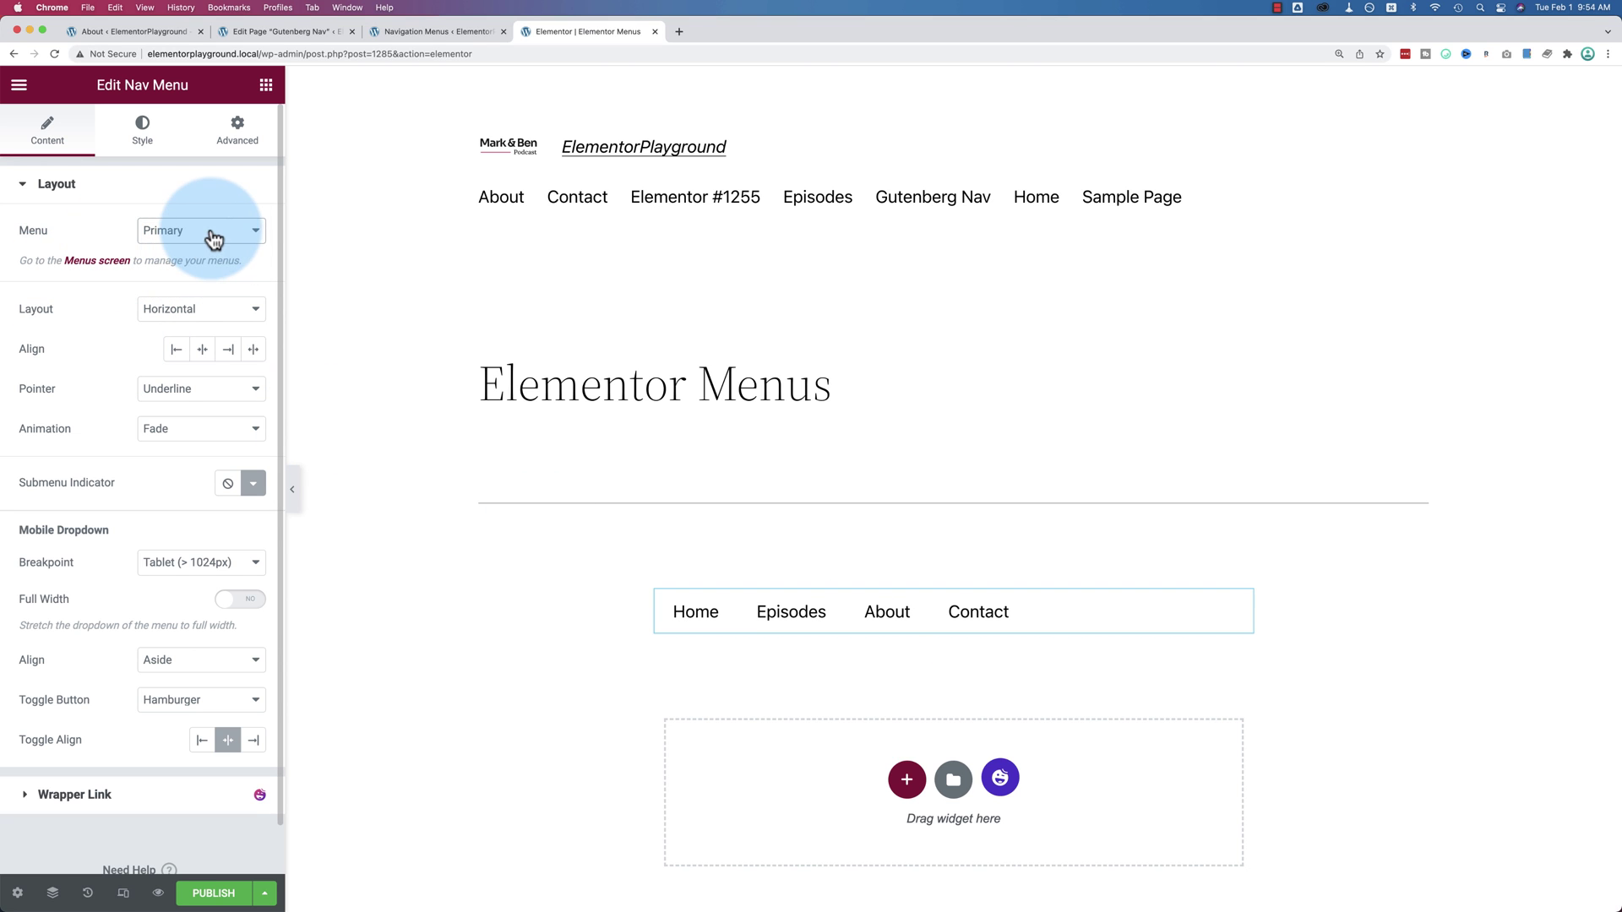
left_click(213, 241)
left_click(203, 207)
left_click(286, 33)
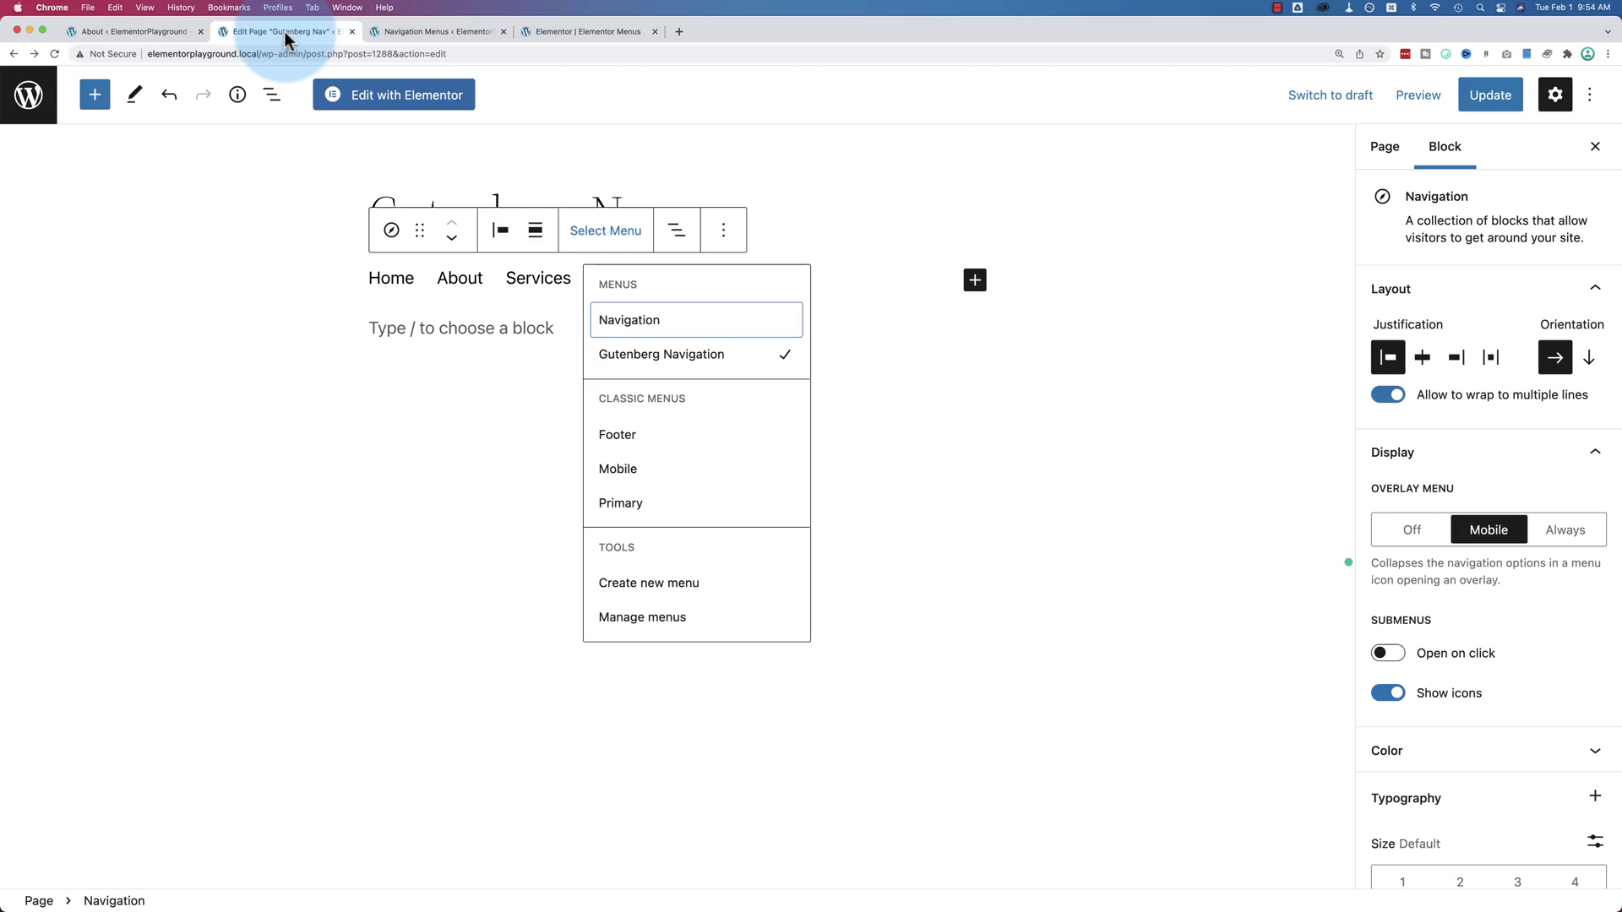
left_click(652, 359)
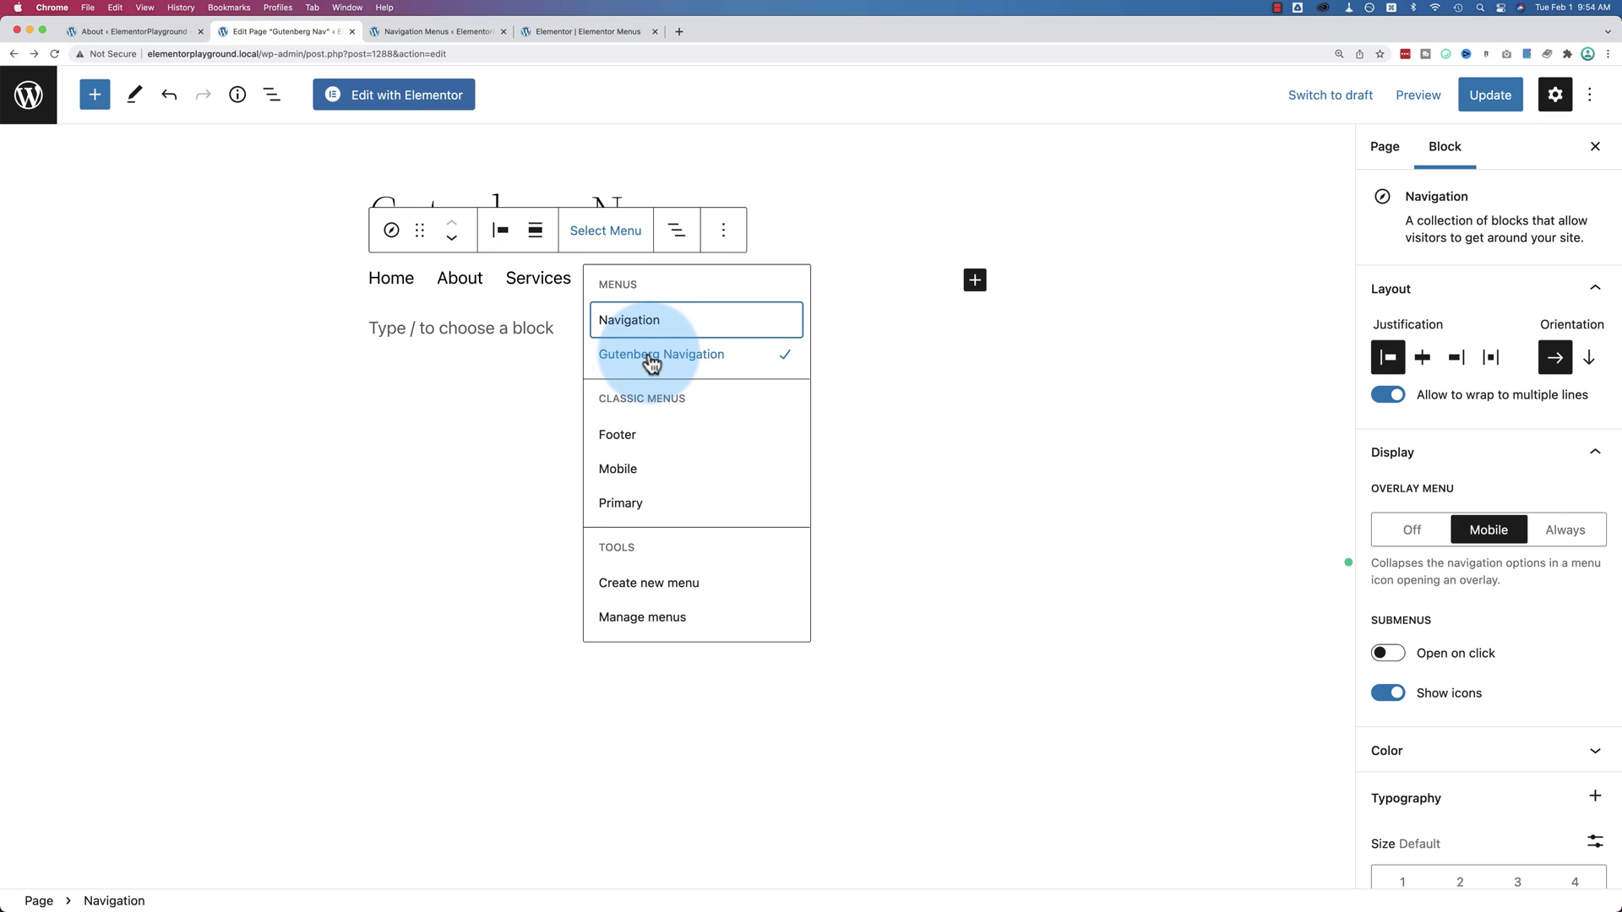
left_click(551, 33)
left_click(199, 235)
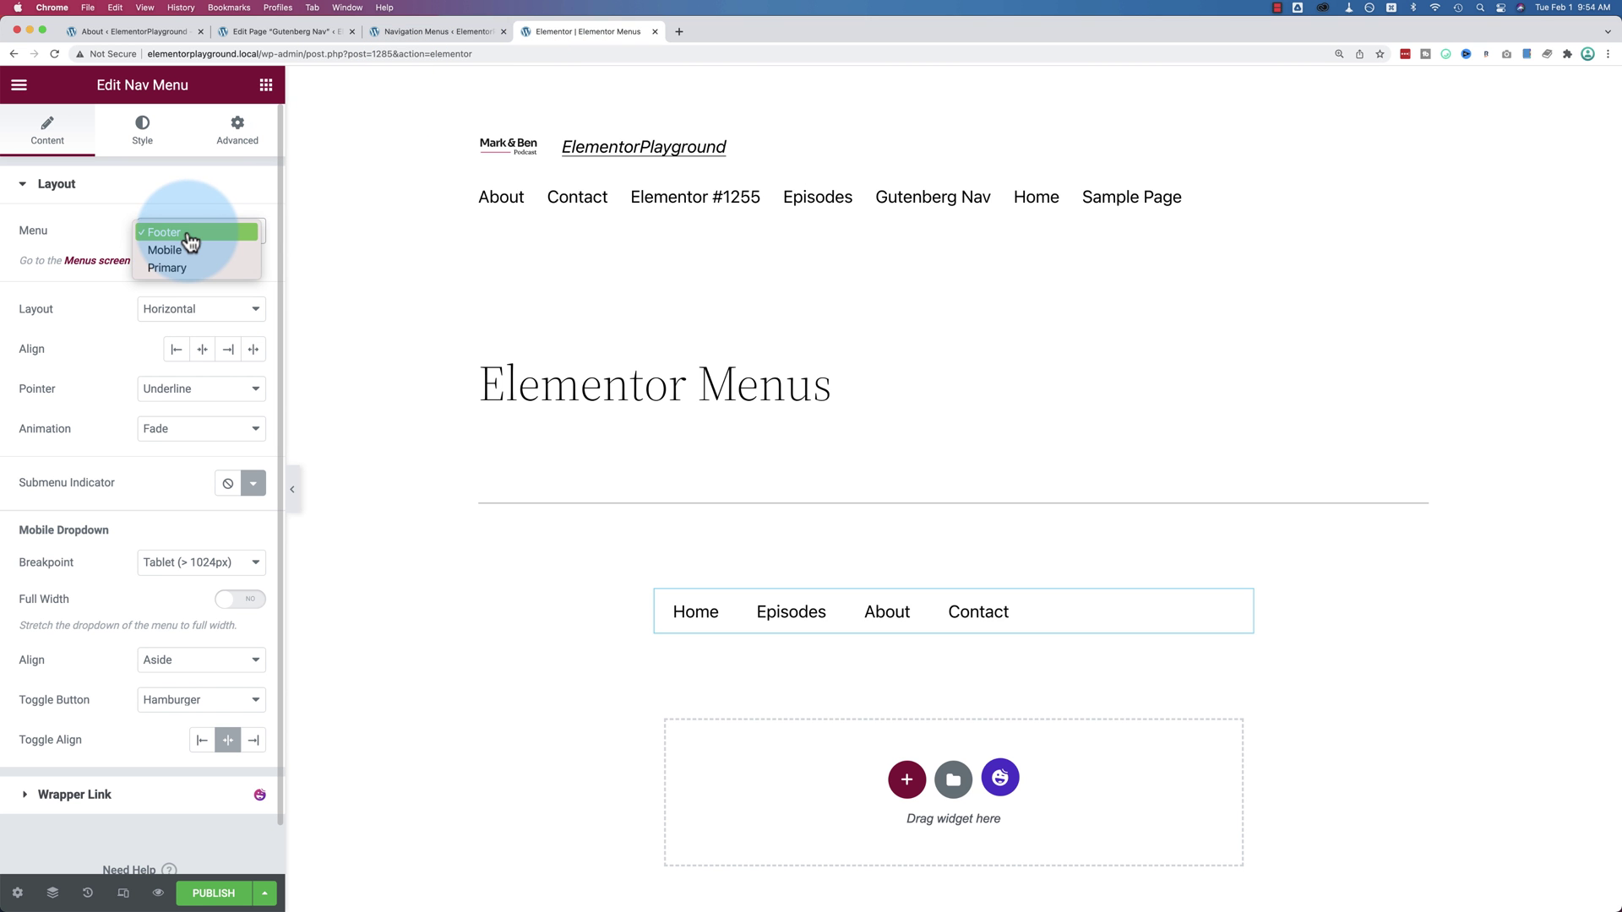
left_click(112, 249)
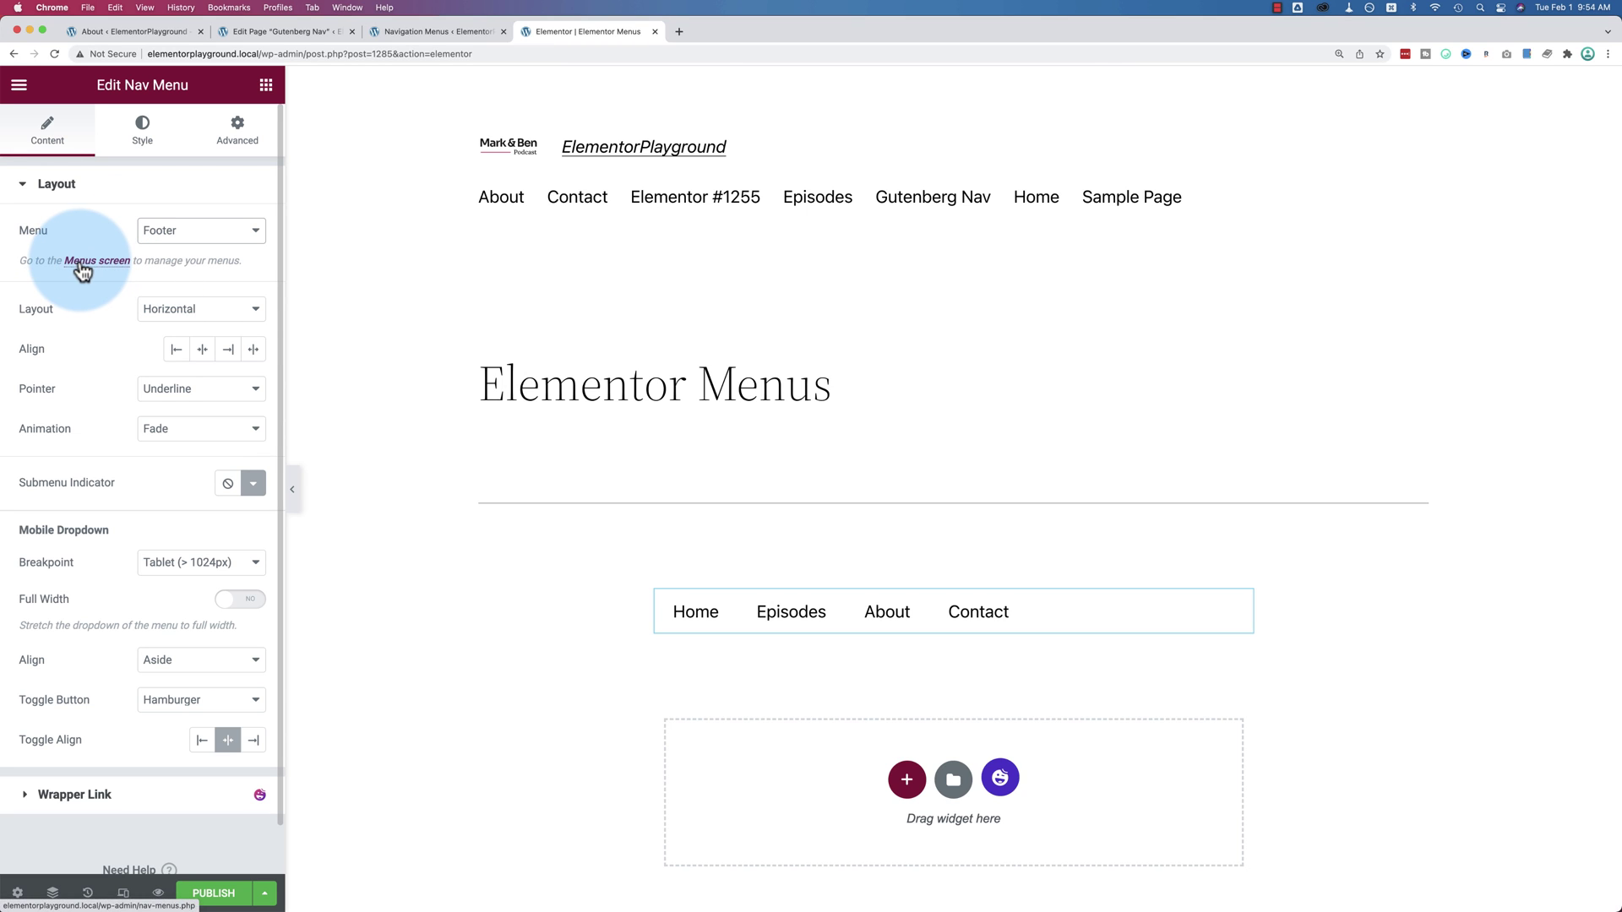
Open the Menus screen, highlight its 'theme does not support navigation menus' error, and return to About
left_click(80, 260)
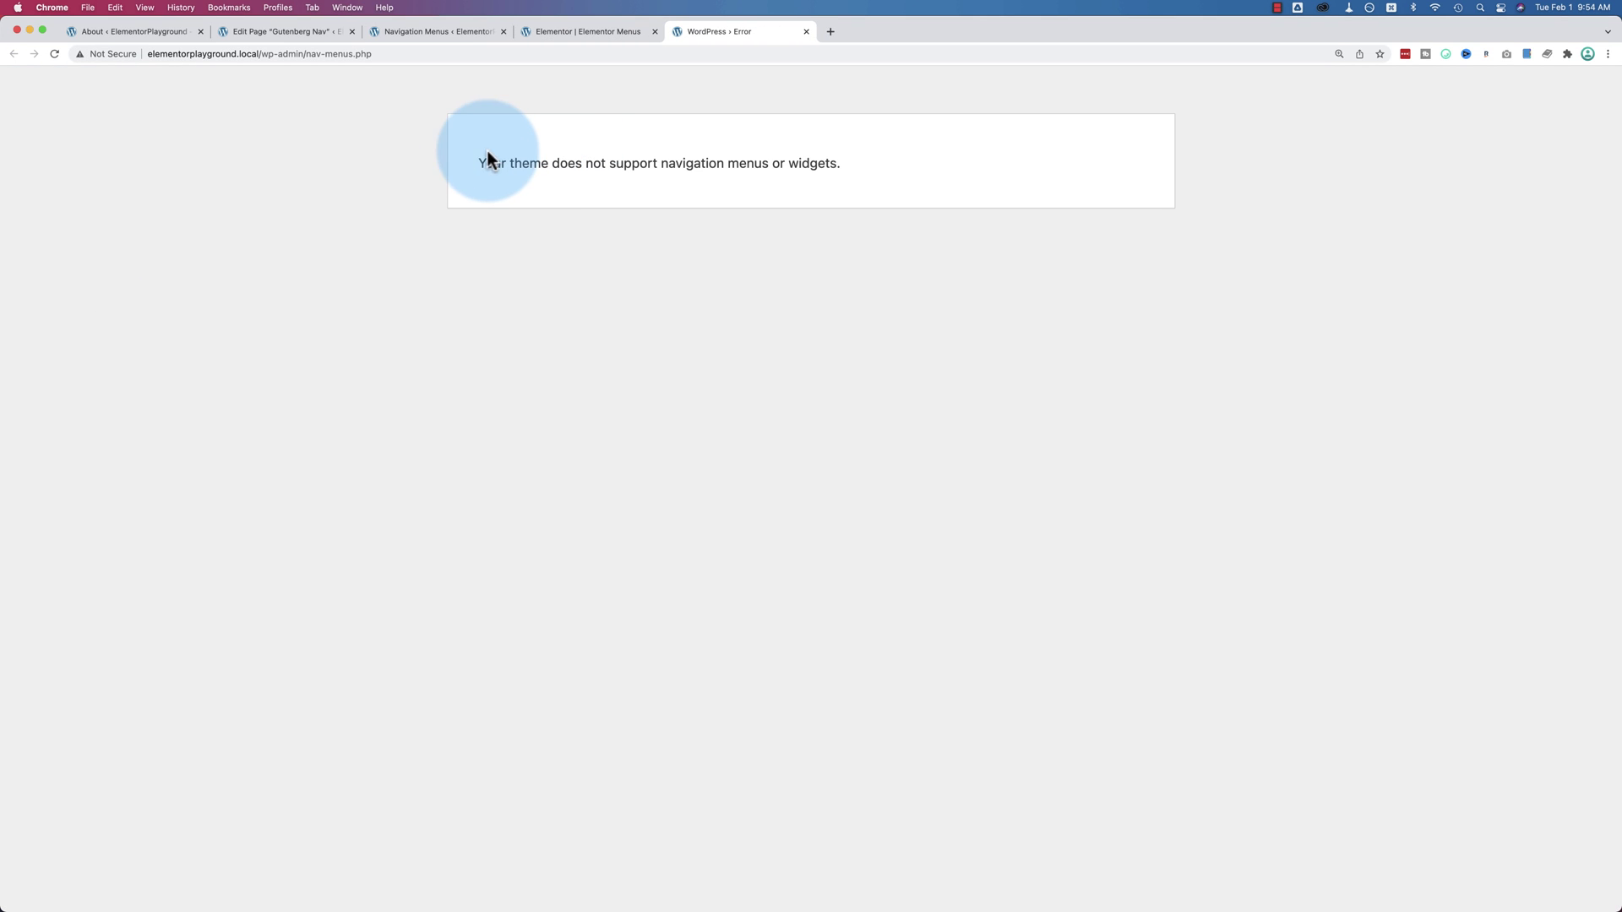
left_click_drag(486, 156, 835, 169)
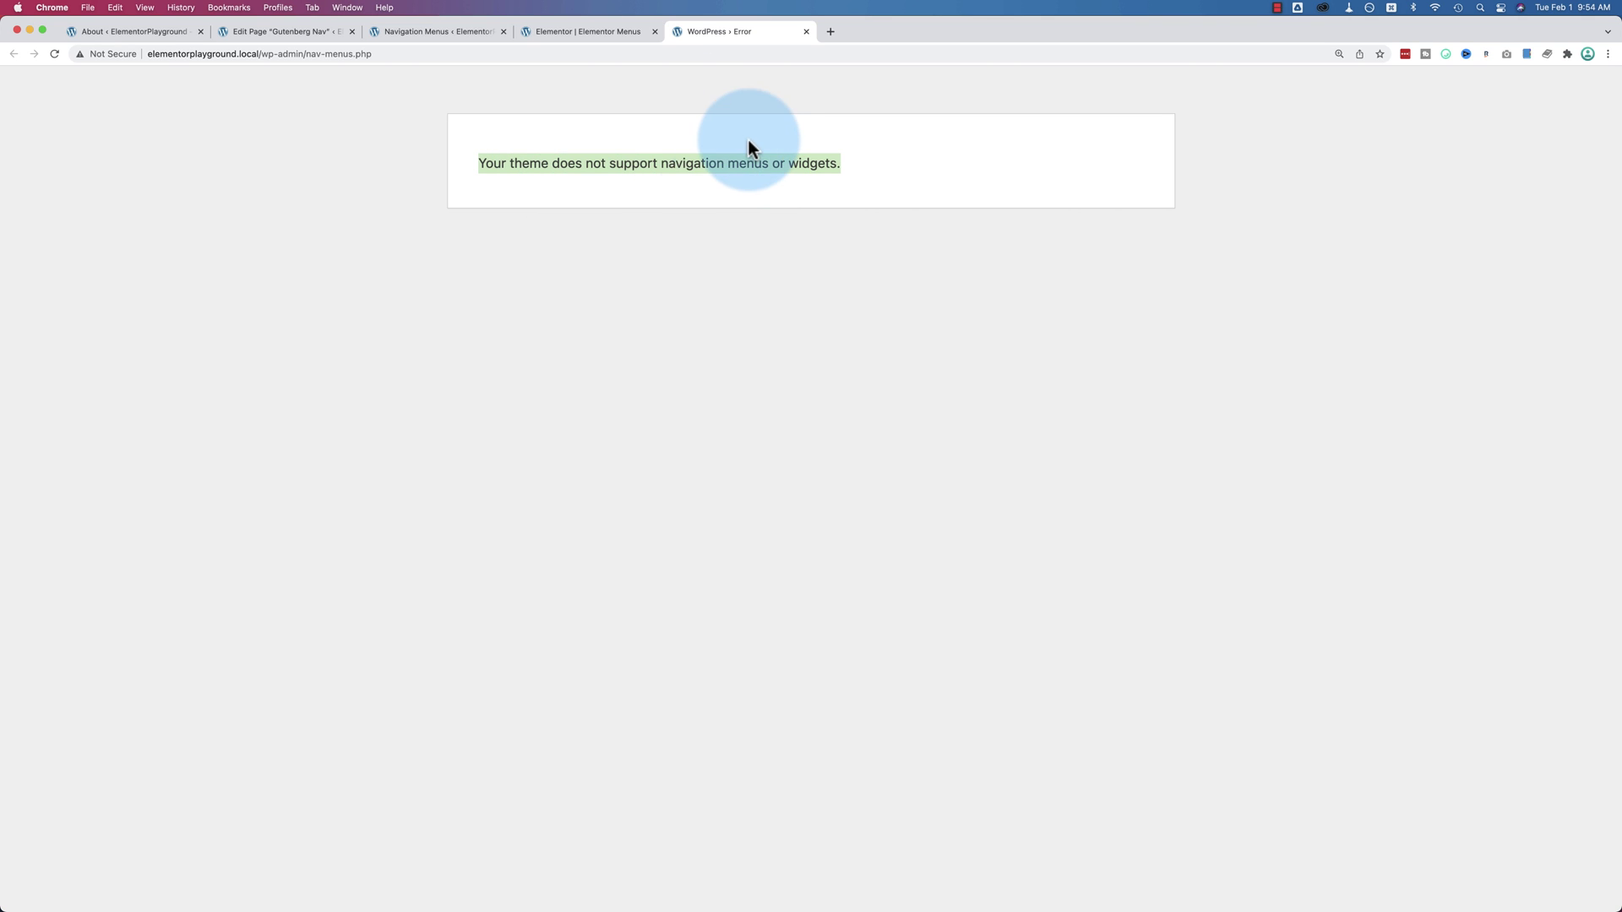
left_click(137, 32)
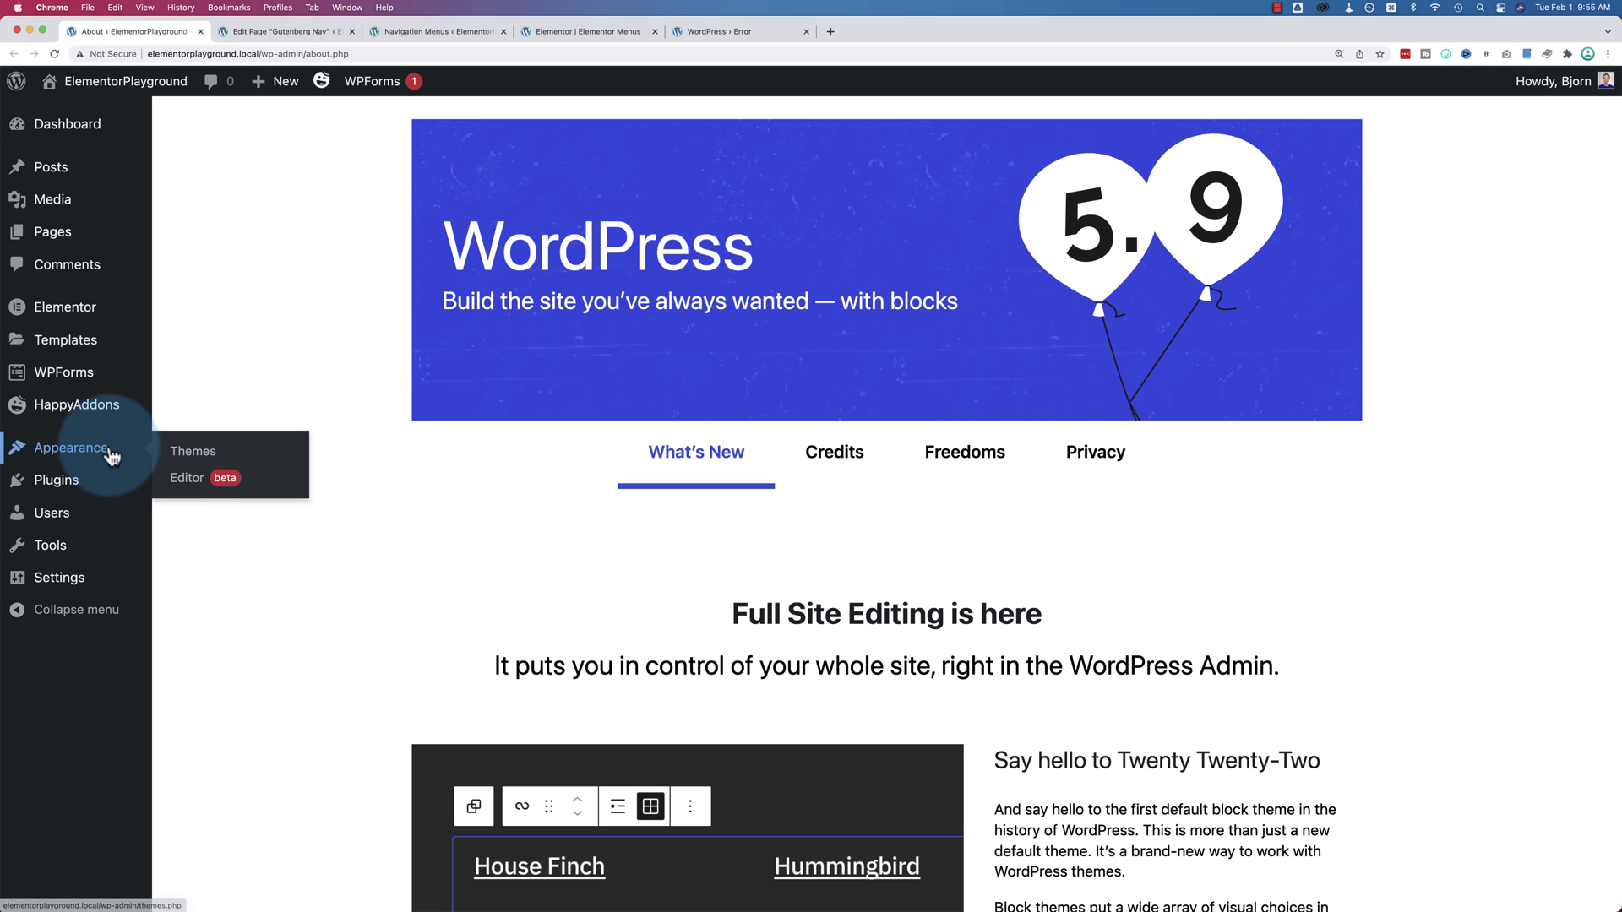
Activate the Astra theme, view its Footer menu in Appearance > Menus, and return to Themes
mouse_move(111, 454)
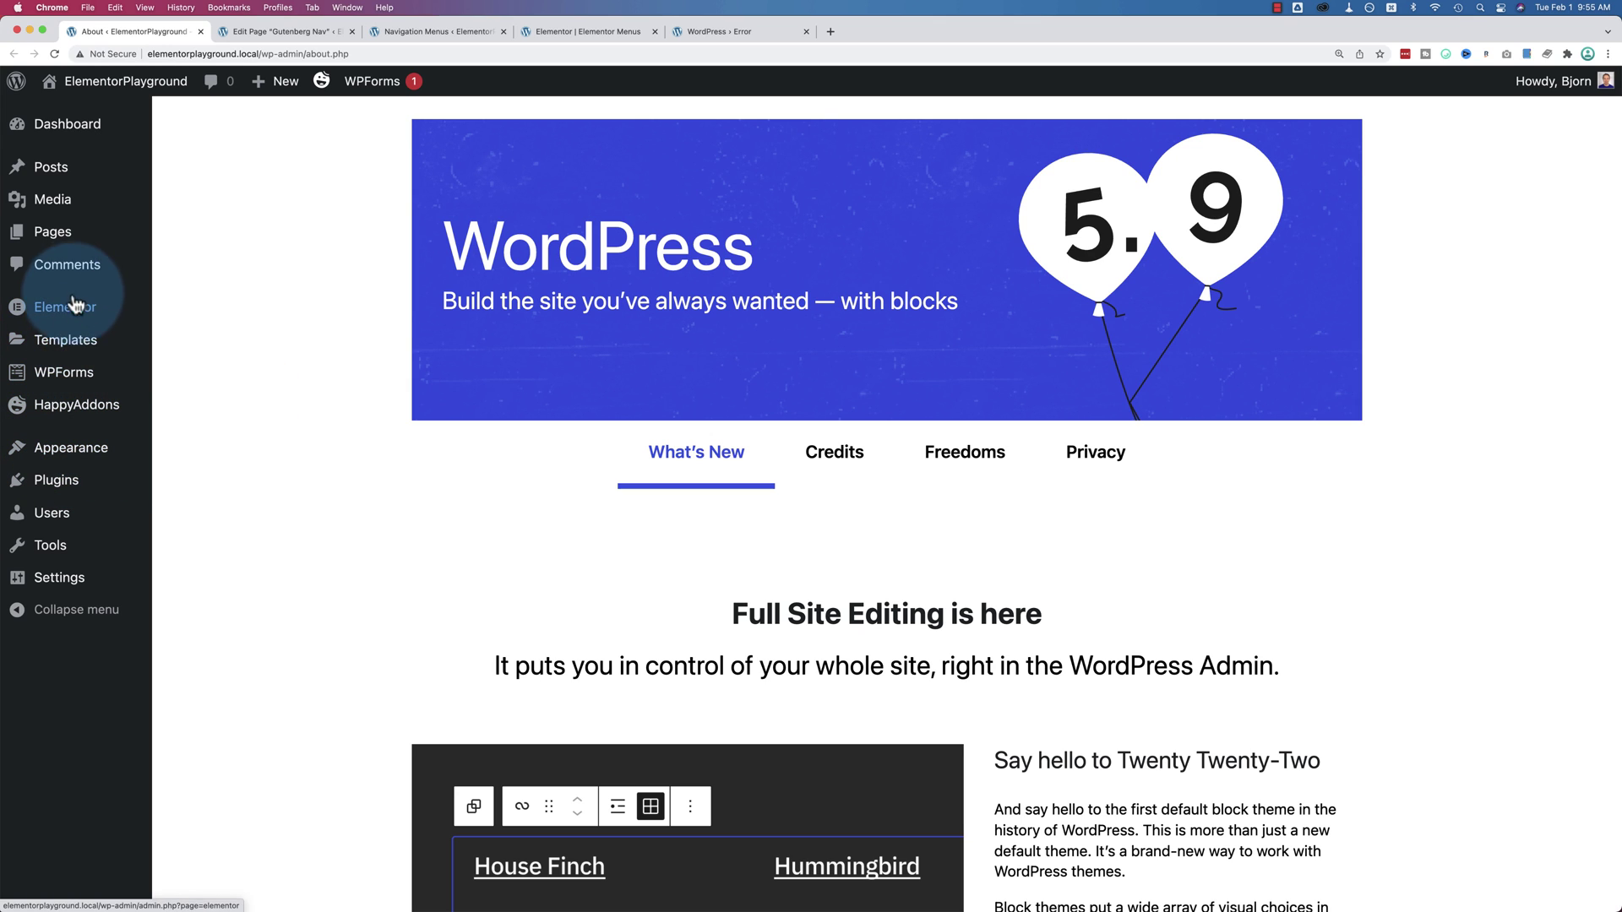
left_click(194, 449)
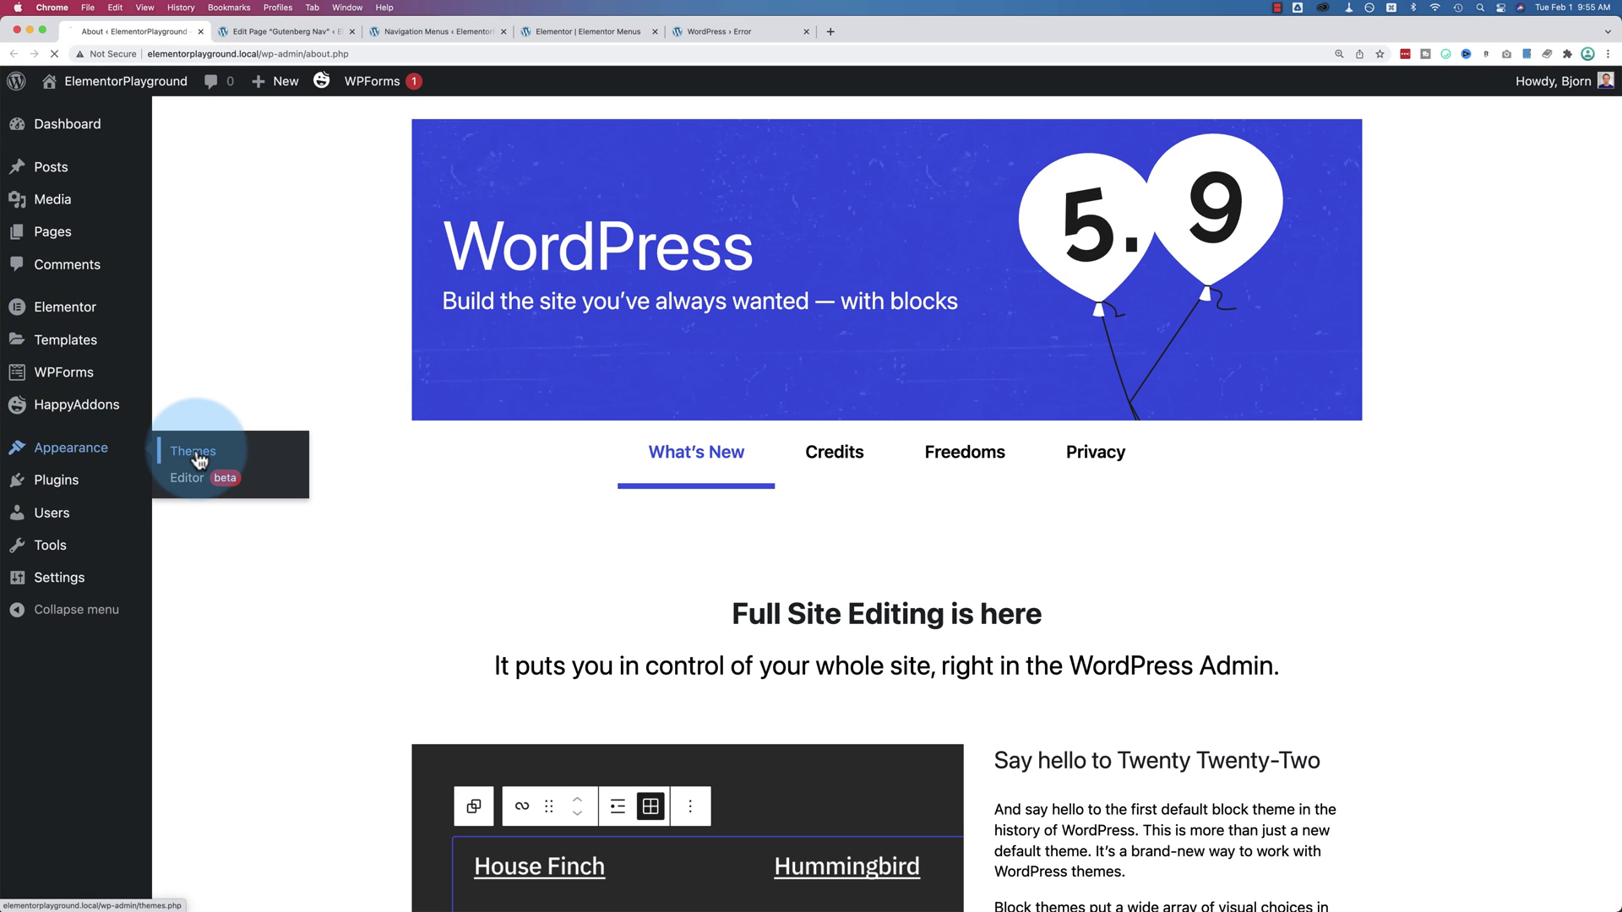
mouse_move(710, 279)
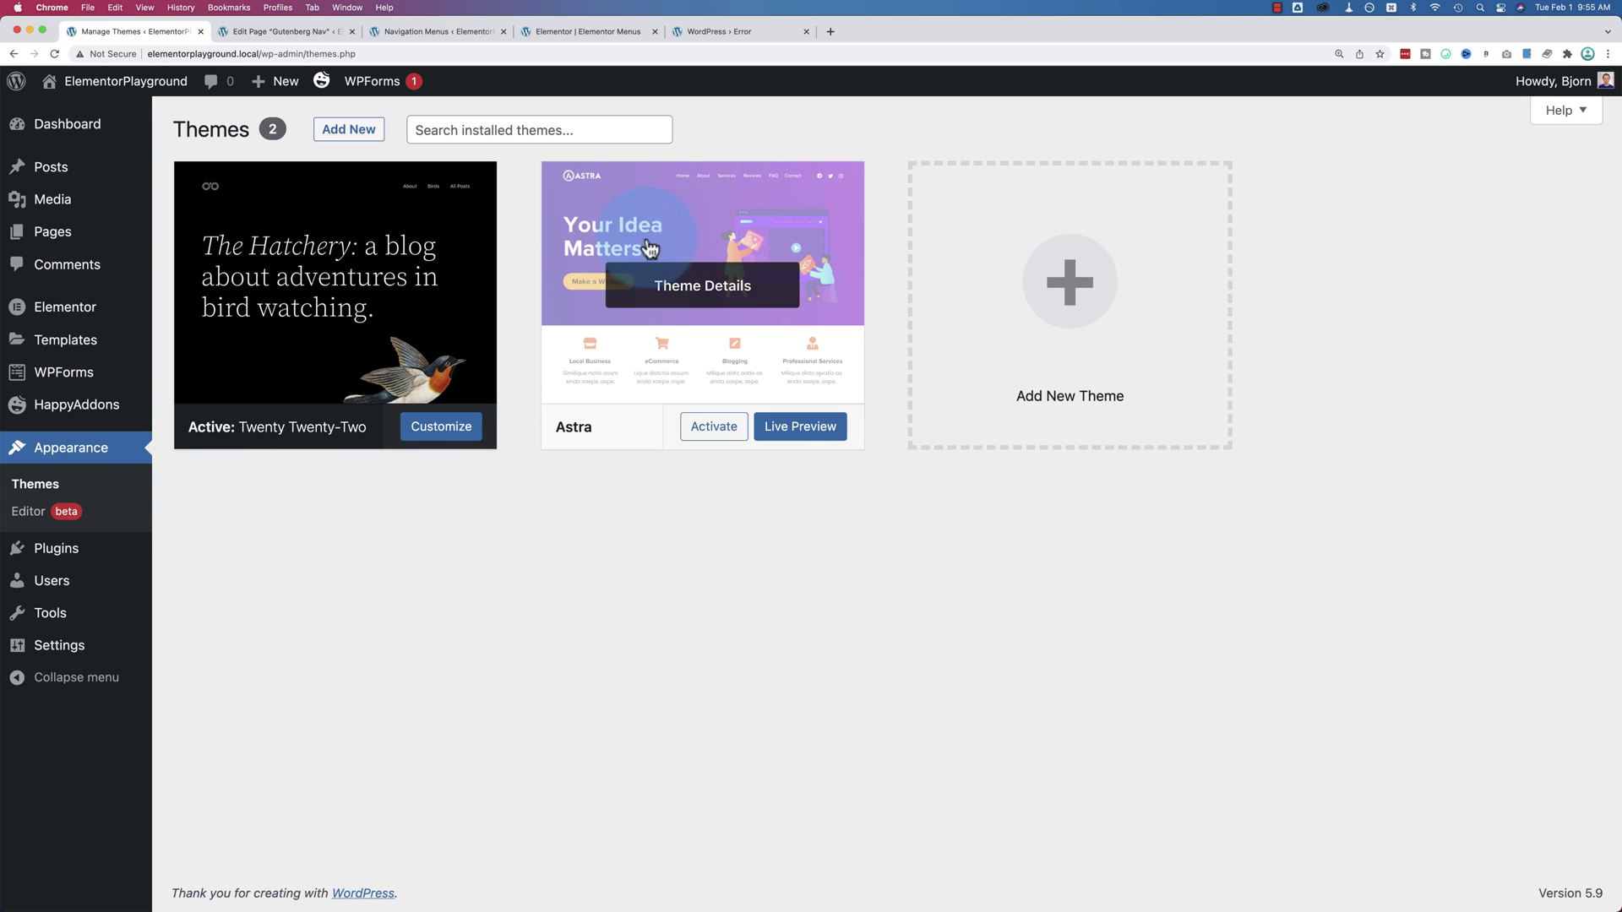
left_click(719, 426)
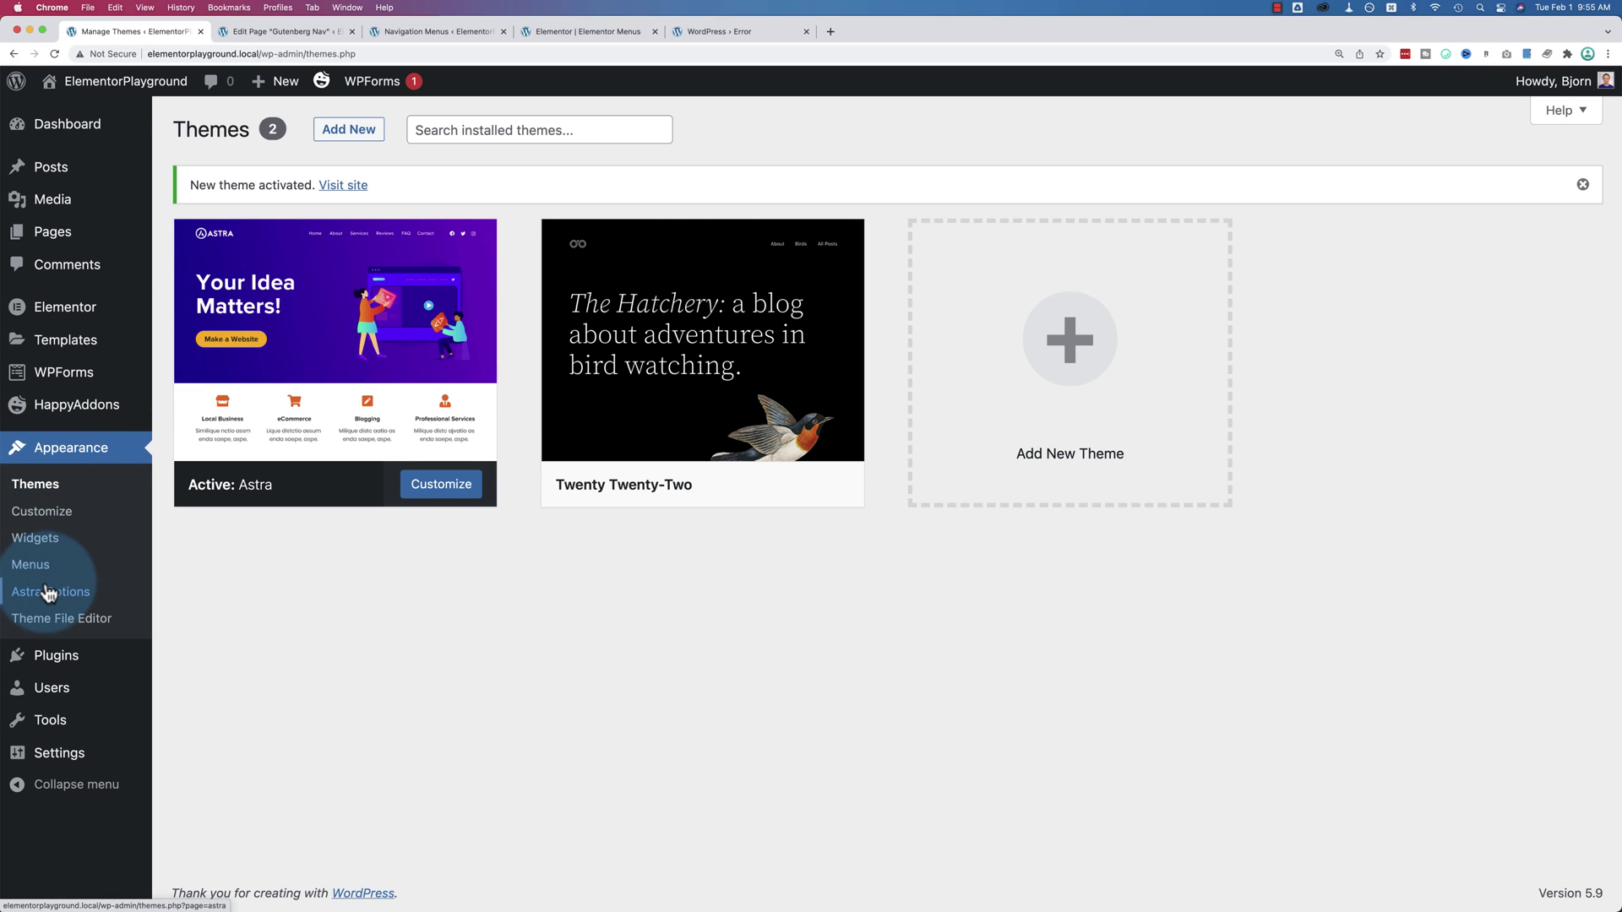
left_click(30, 563)
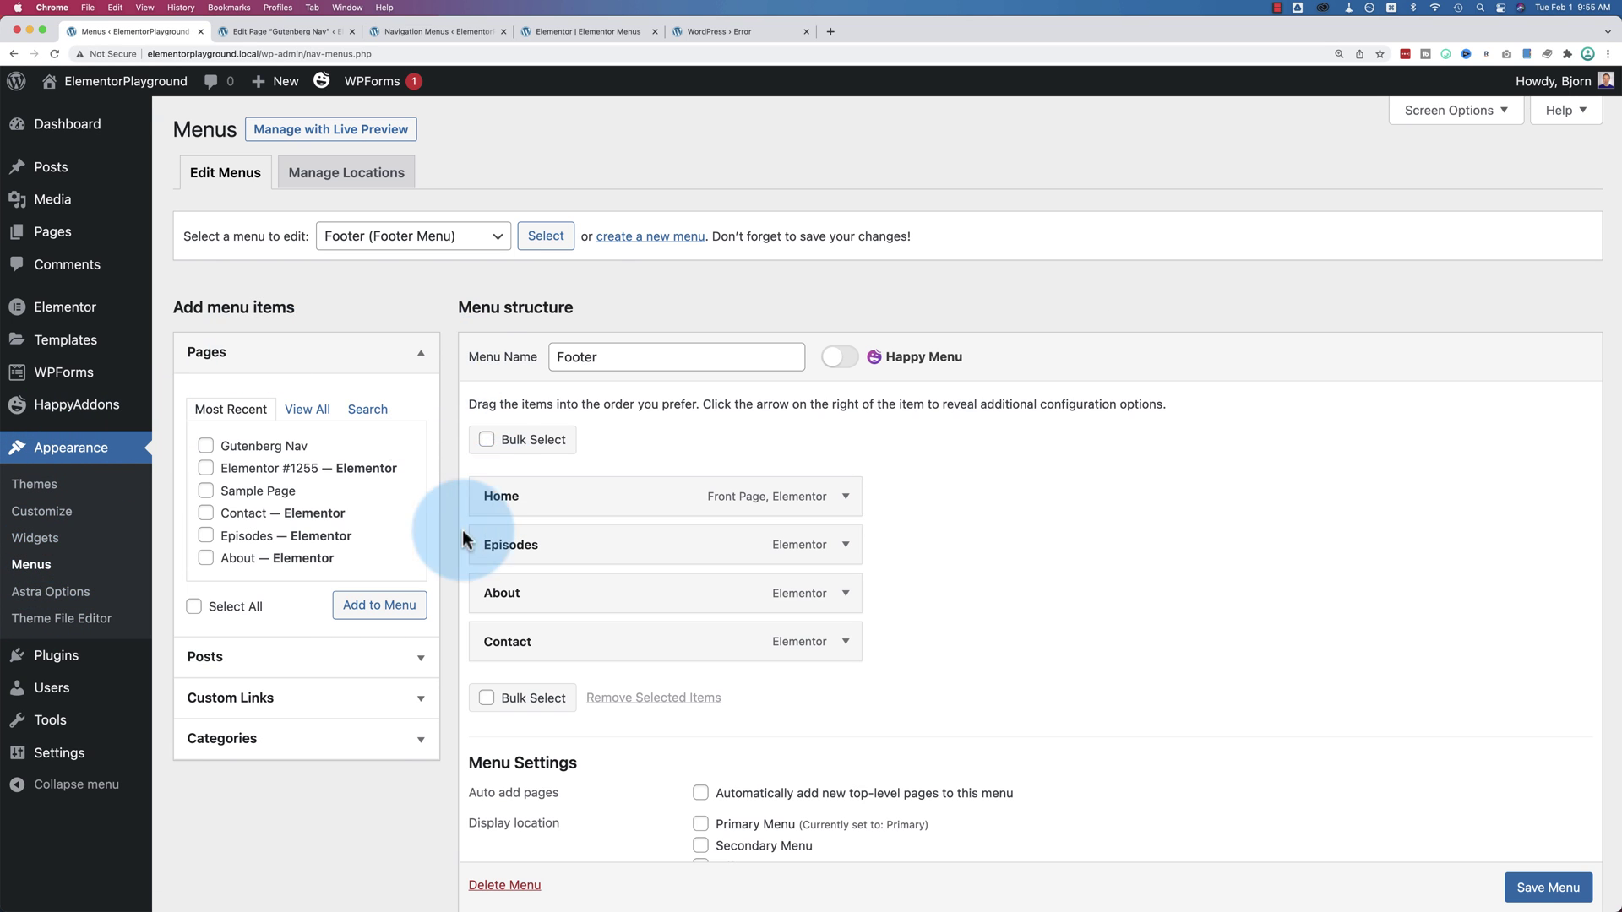
left_click(52, 487)
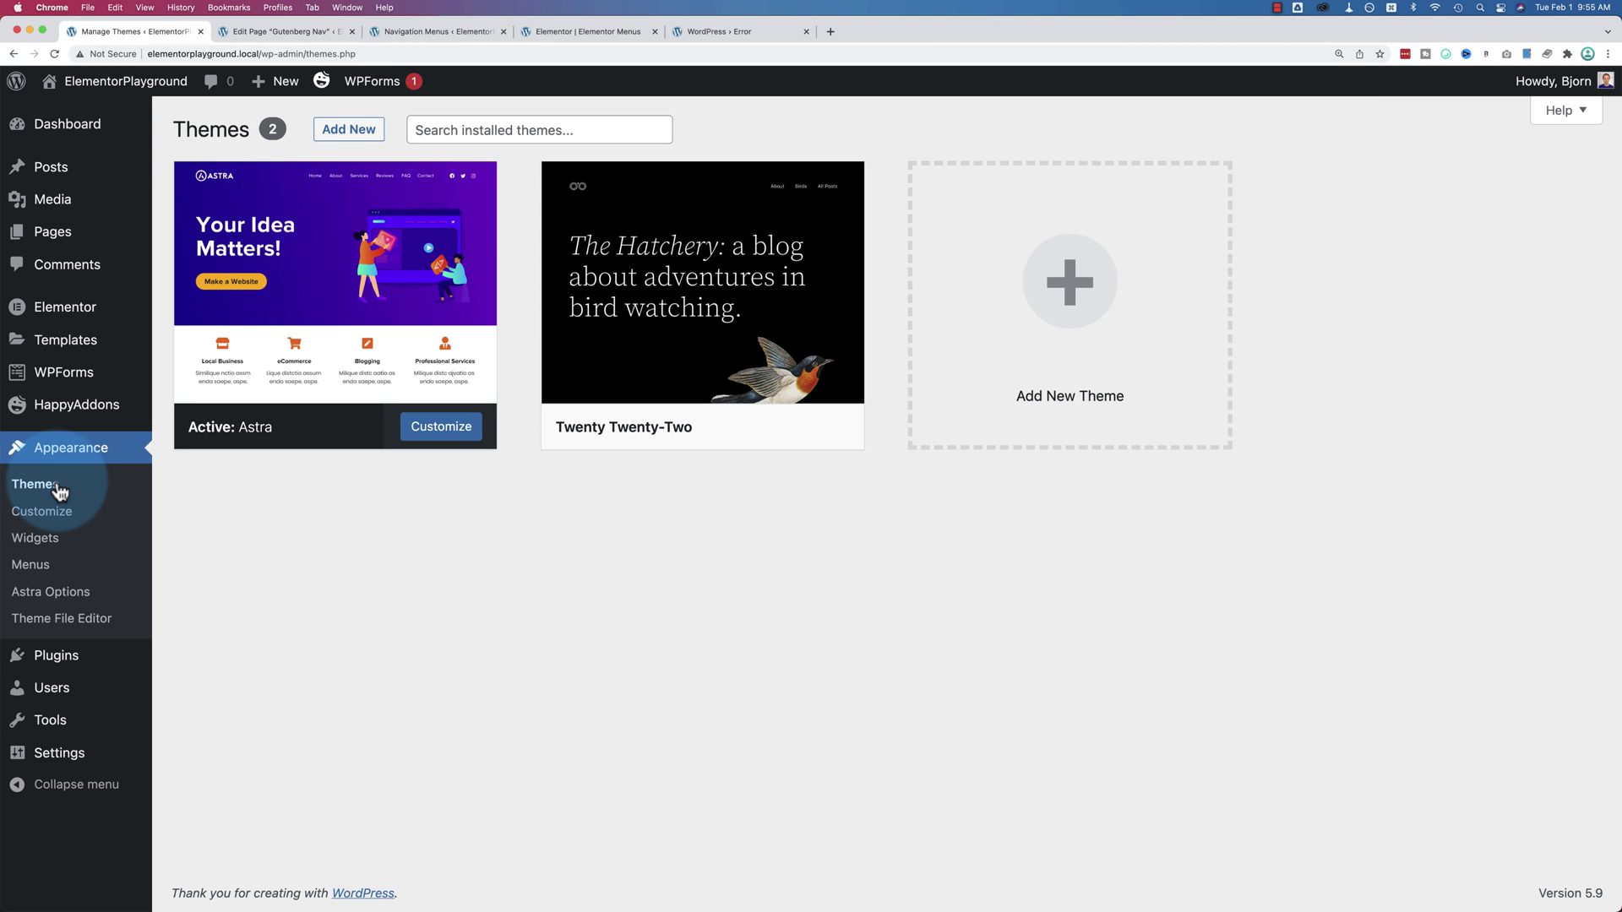
Reactivate Twenty Twenty-Two, browse the Site Editor's navigation panel, then go to the Dashboard
left_click(807, 427)
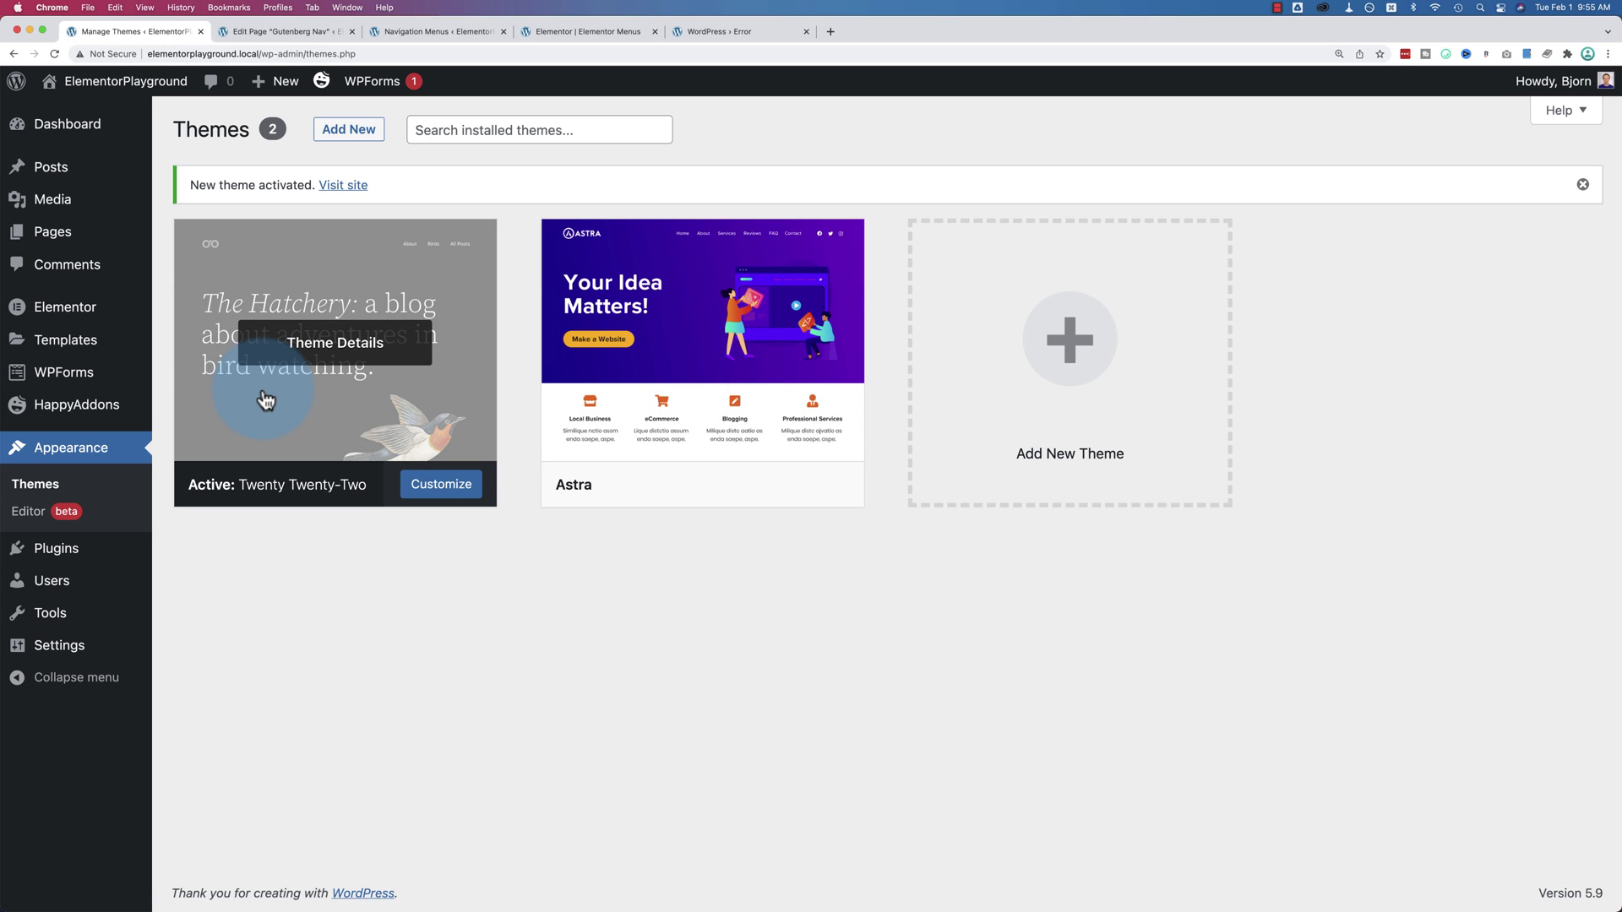
left_click(51, 517)
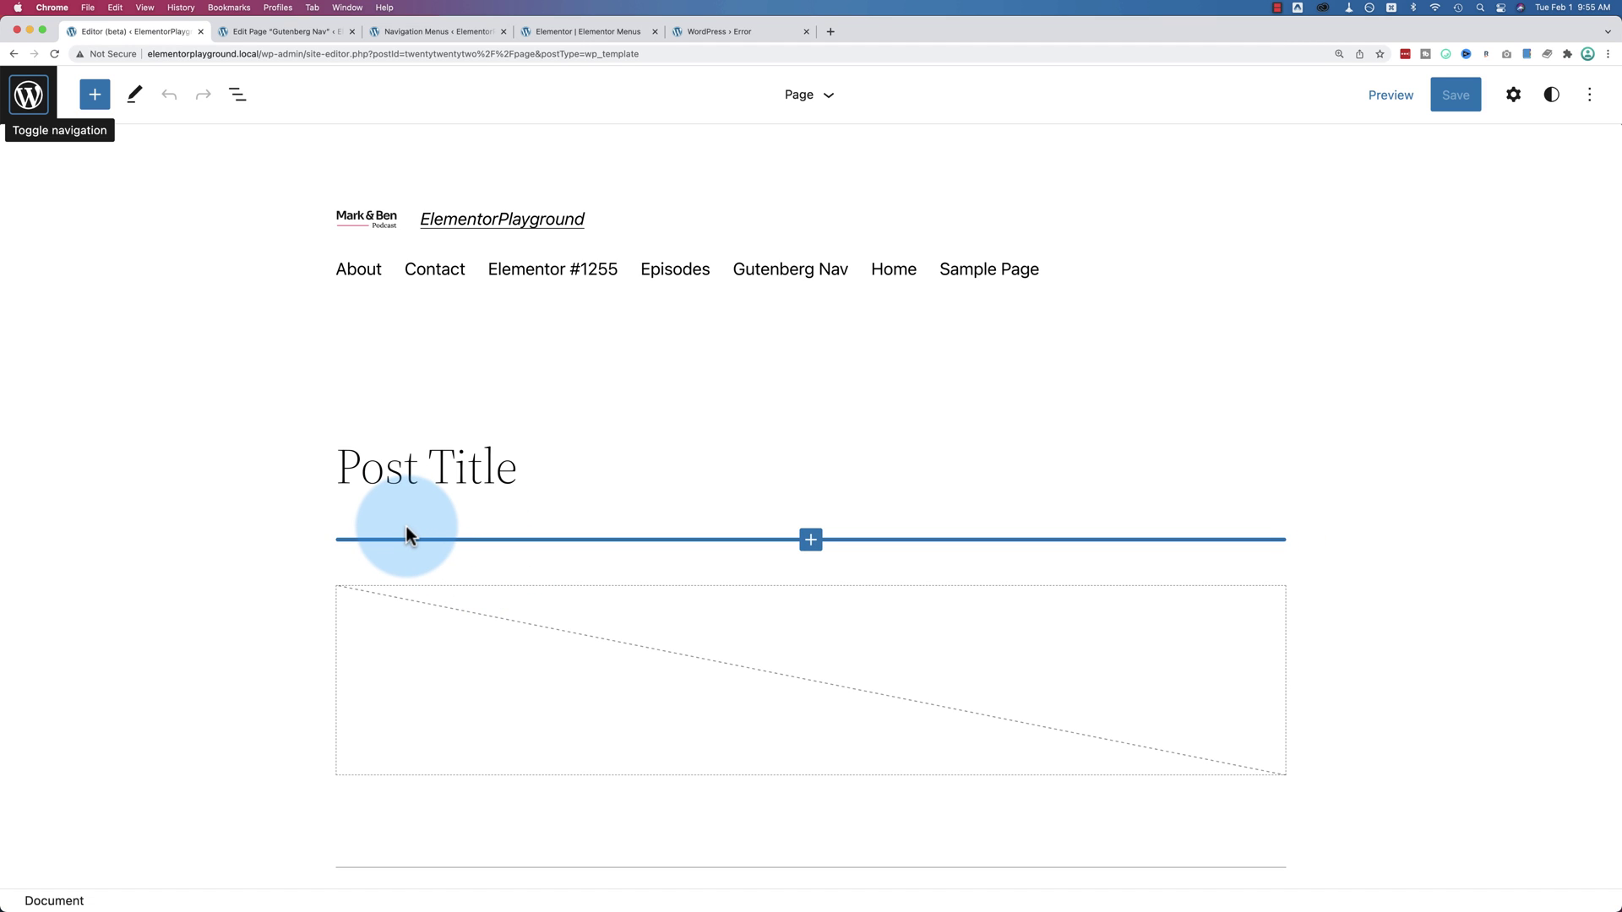
left_click(29, 96)
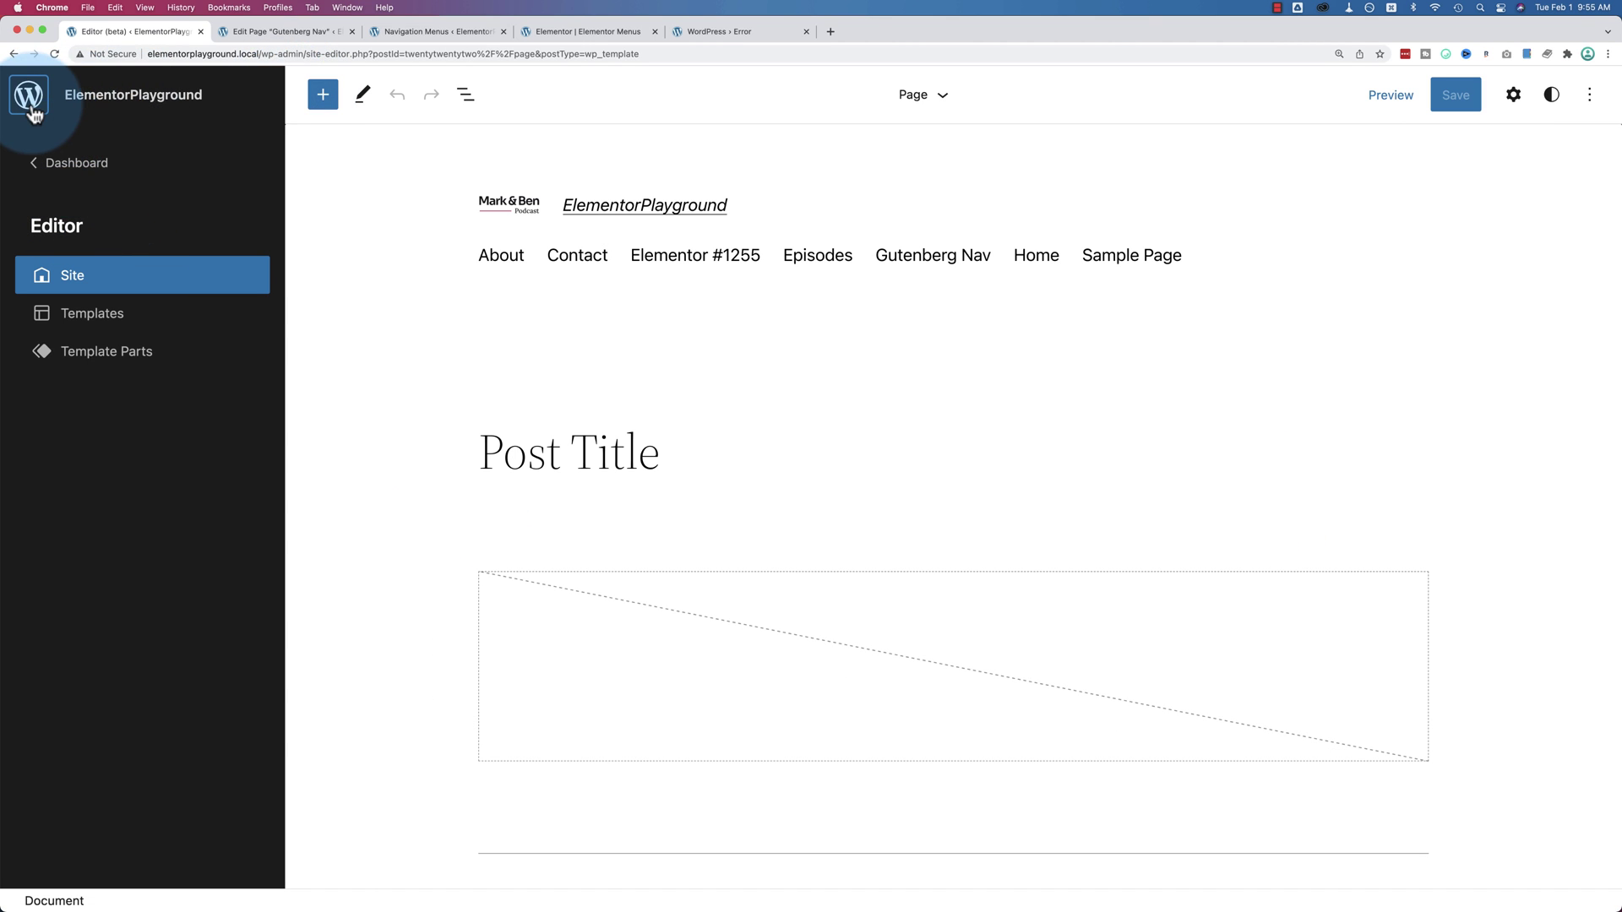
left_click(29, 100)
left_click(29, 100)
left_click(45, 187)
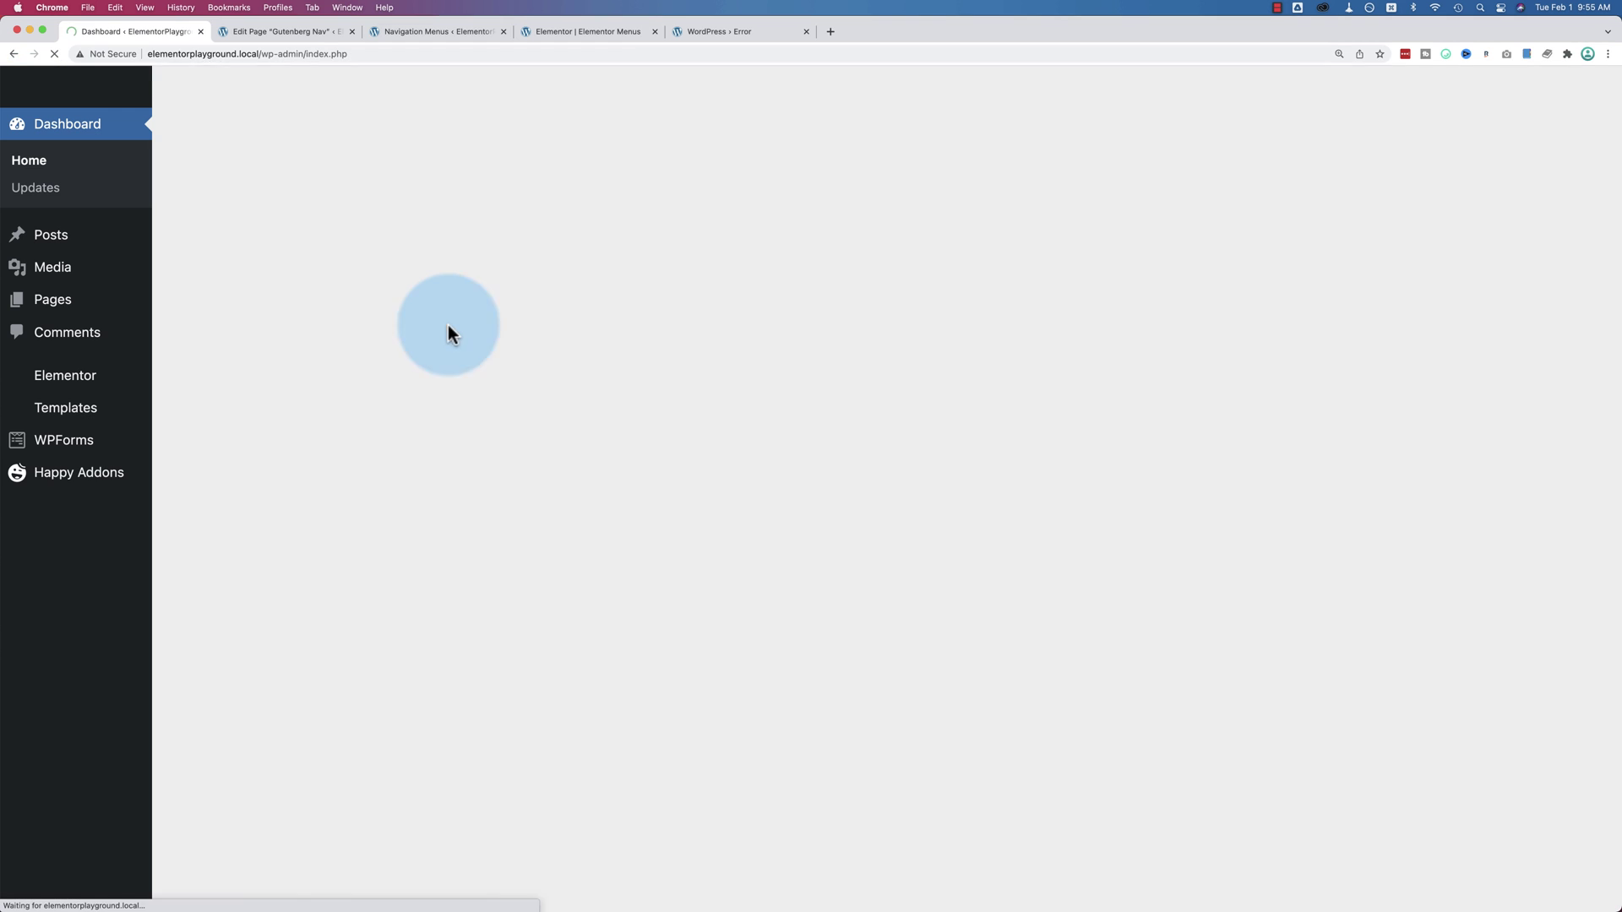
Open the WP Security Action Plan course home page showing its 10 Day Goals
mouse_move(144, 517)
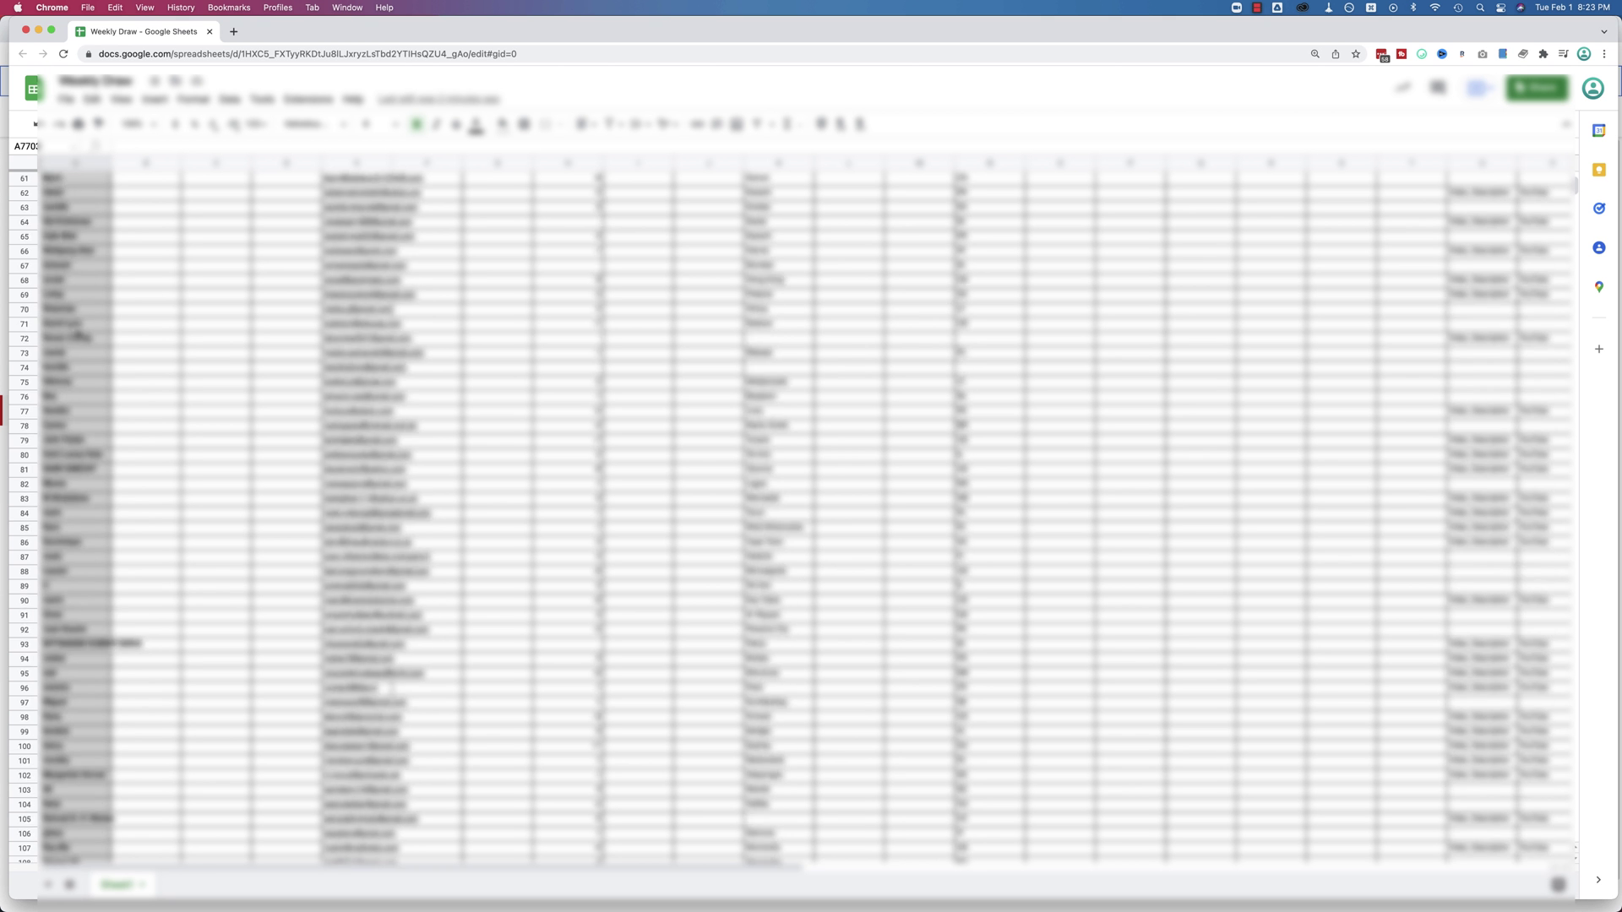
Jump down column A of the Weekly Draw sheet to the last entrant in row 7701
scroll(794, 507, "down", 10)
scroll(78, 336, "down", 1)
left_click(63, 457)
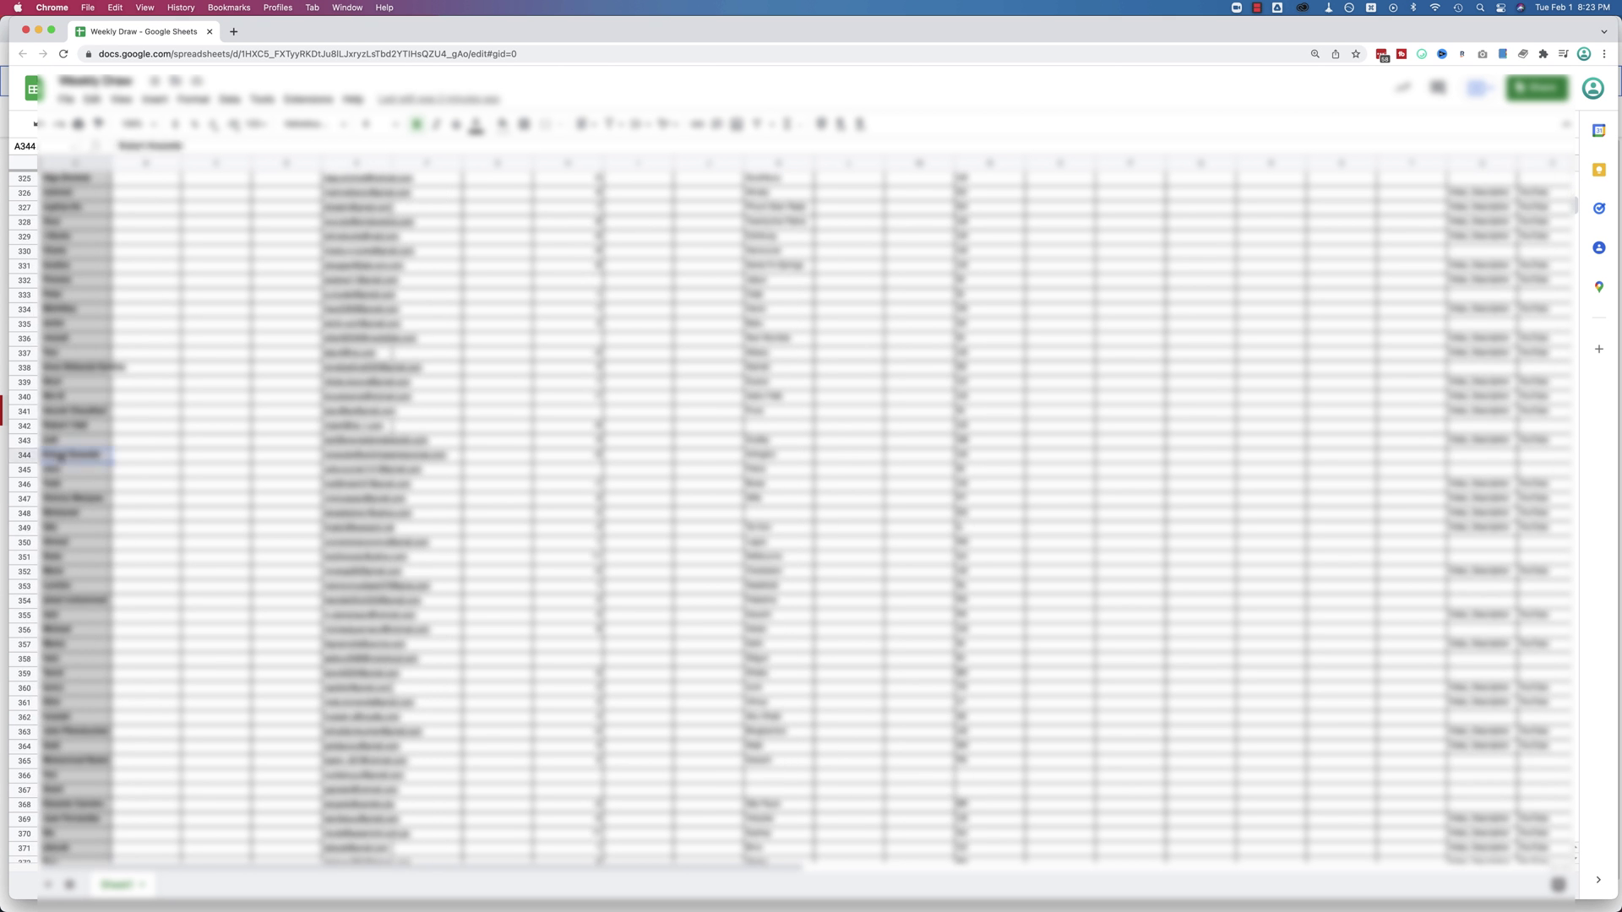
key("ctrl+Down")
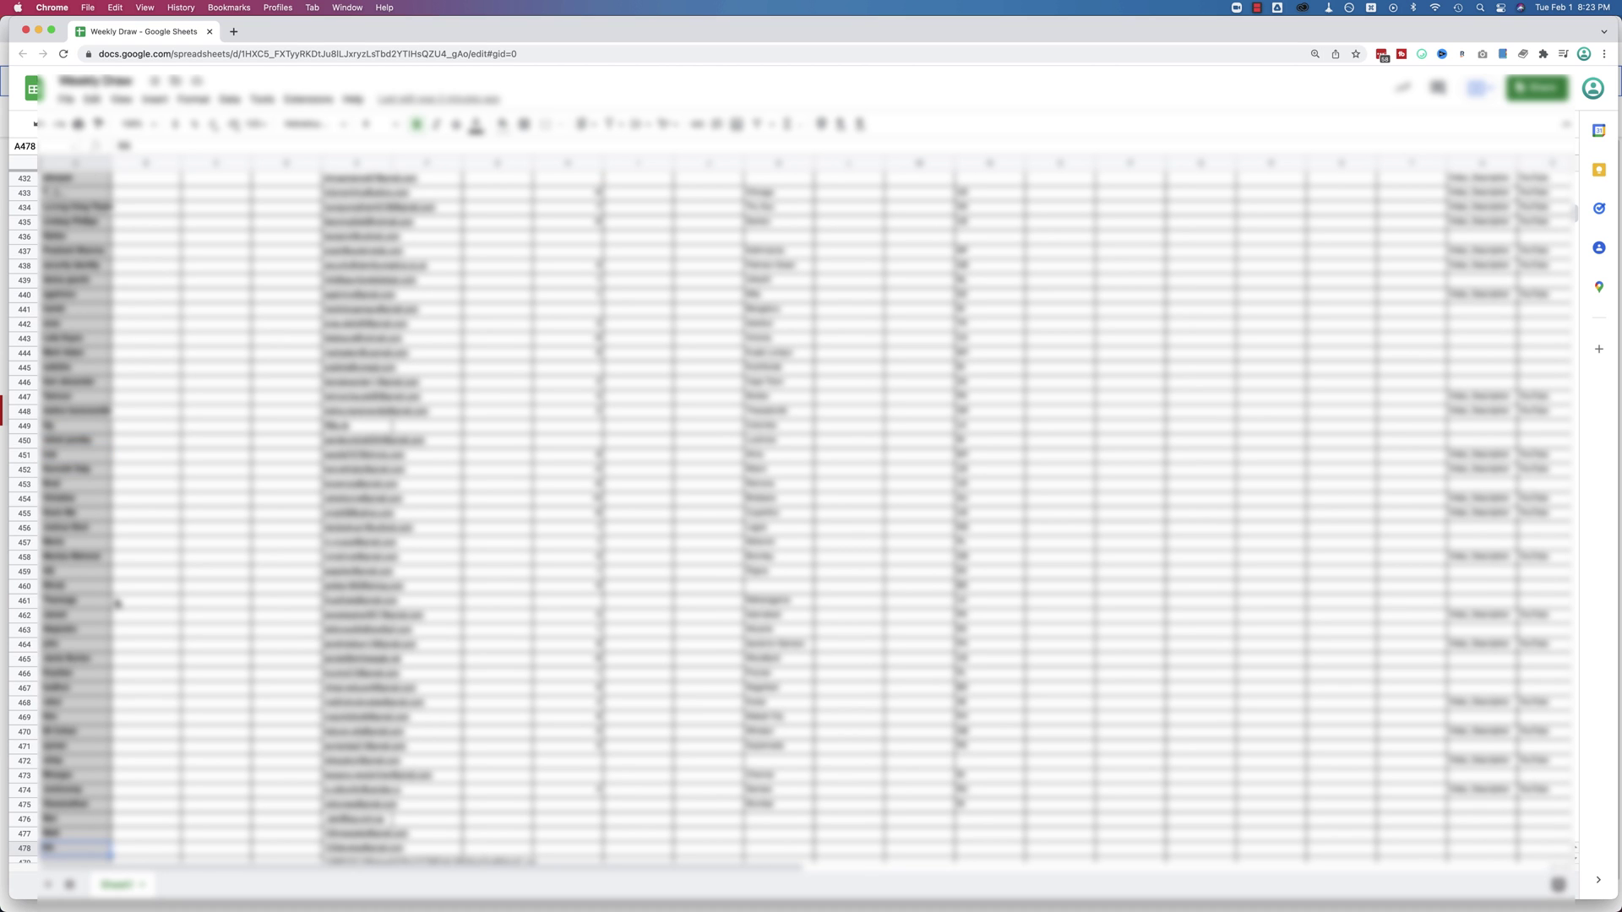
key("ctrl+Down")
scroll(114, 604, "down", 6)
key("ctrl+Down")
key("ctrl+Down")
key("ctrl+Down")
key("ctrl+Down")
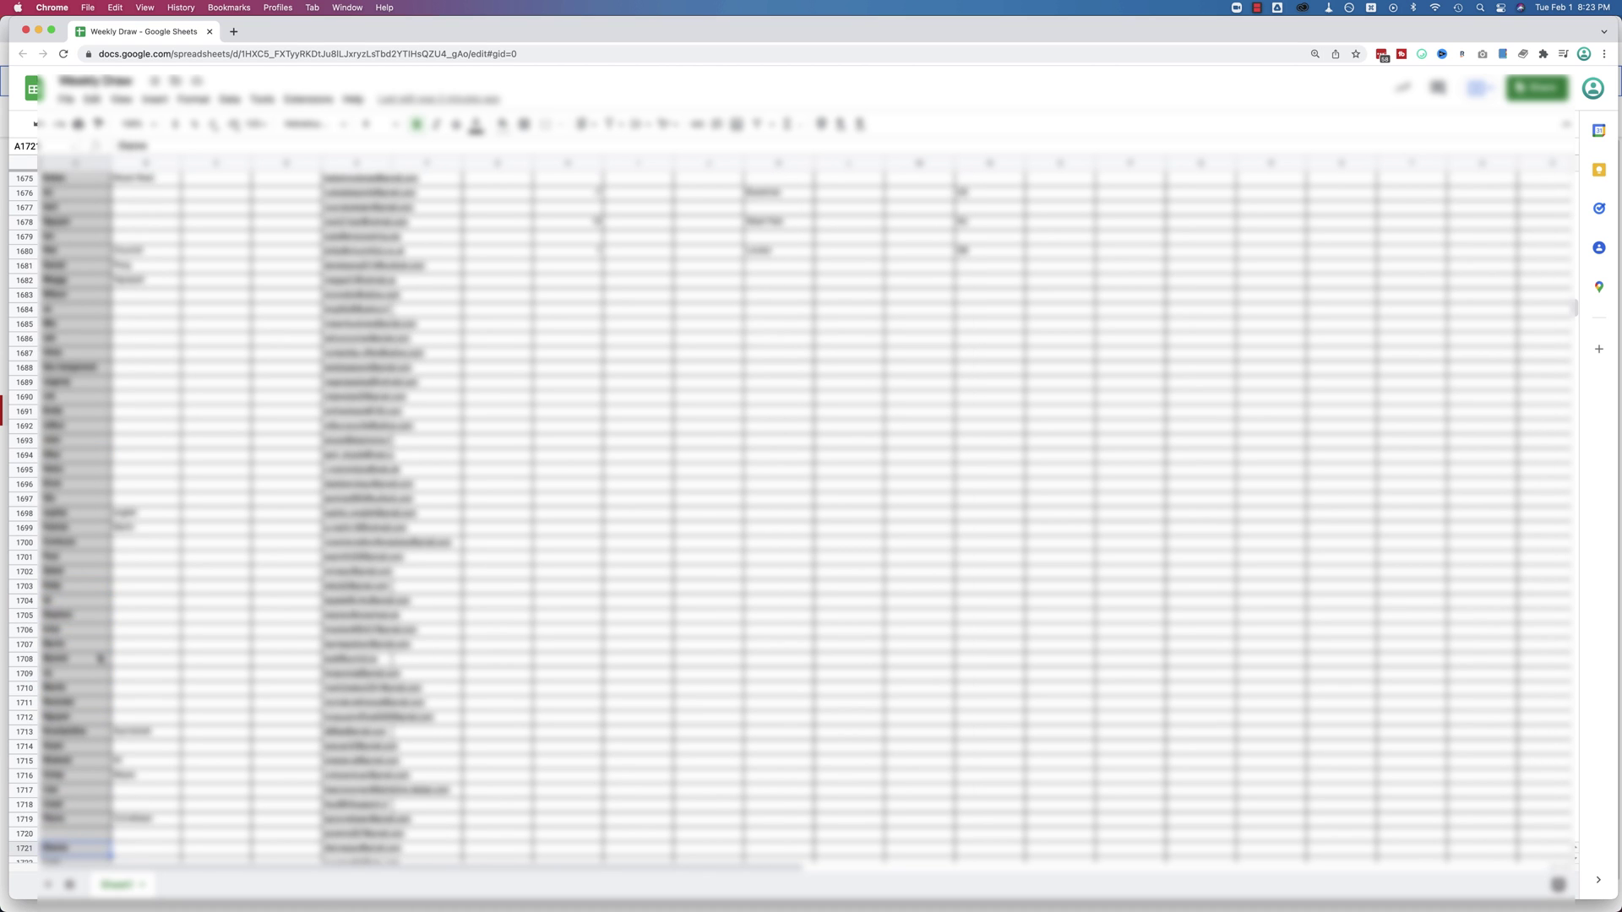
key("ctrl+Down")
key("ctrl+Down")
key("ctrl+Down")
key("ctrl+Down")
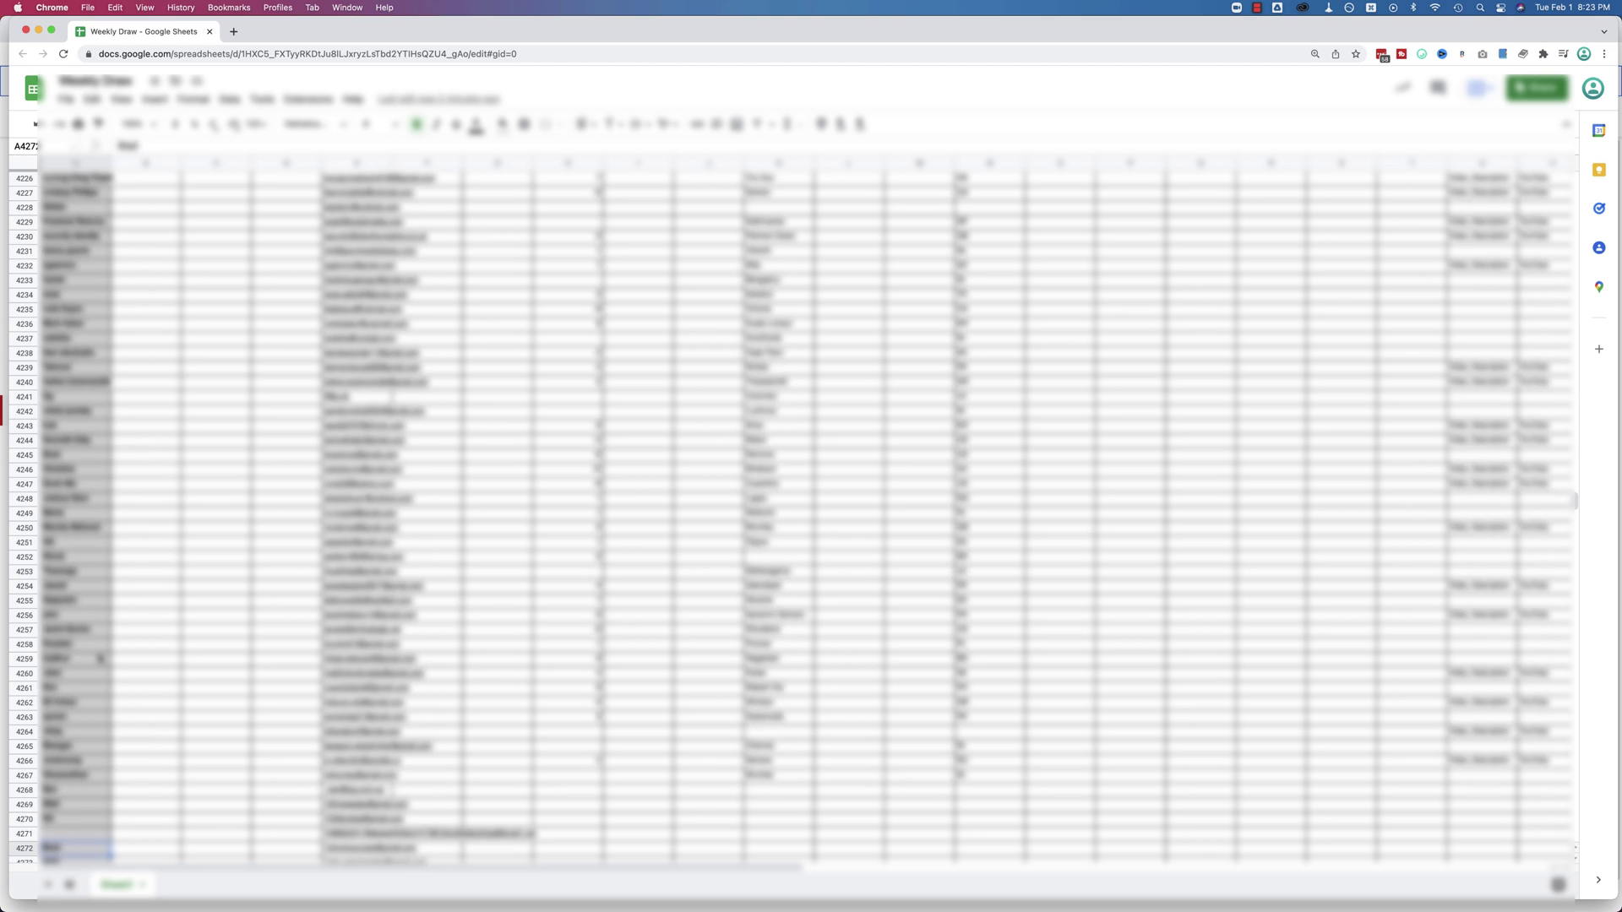
key("ctrl+Down")
key("ctrl+Down")
key("ctrl+Down")
scroll(100, 659, "up", 8)
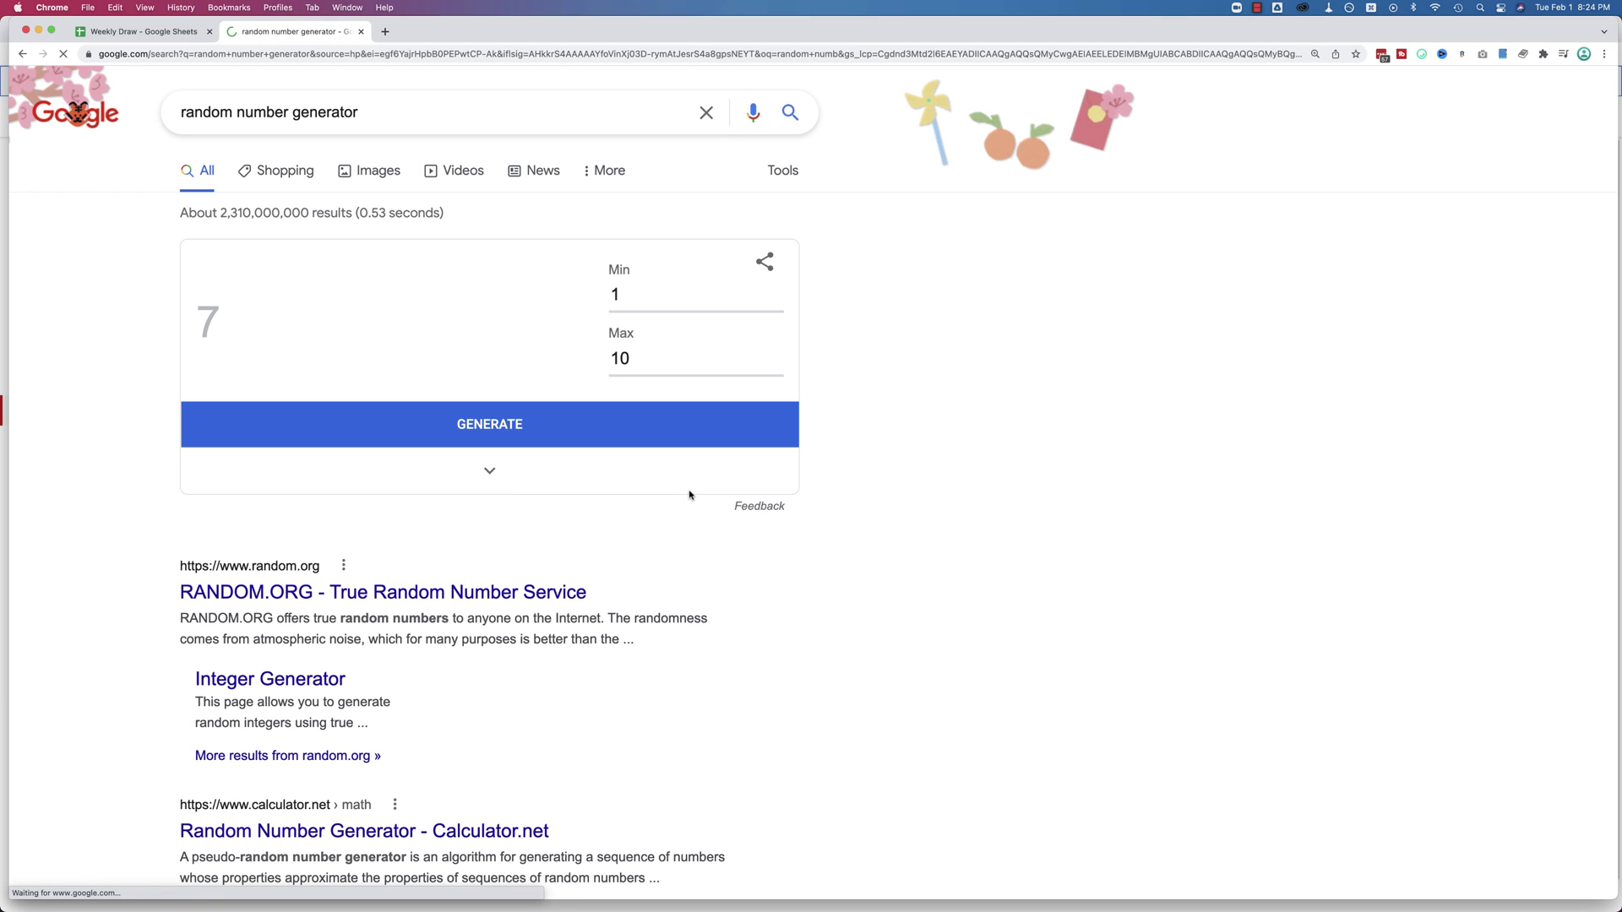
Change the random number generator's maximum from 10 to 7701, checking the sheet's last row
left_click(622, 359)
double_click(622, 358)
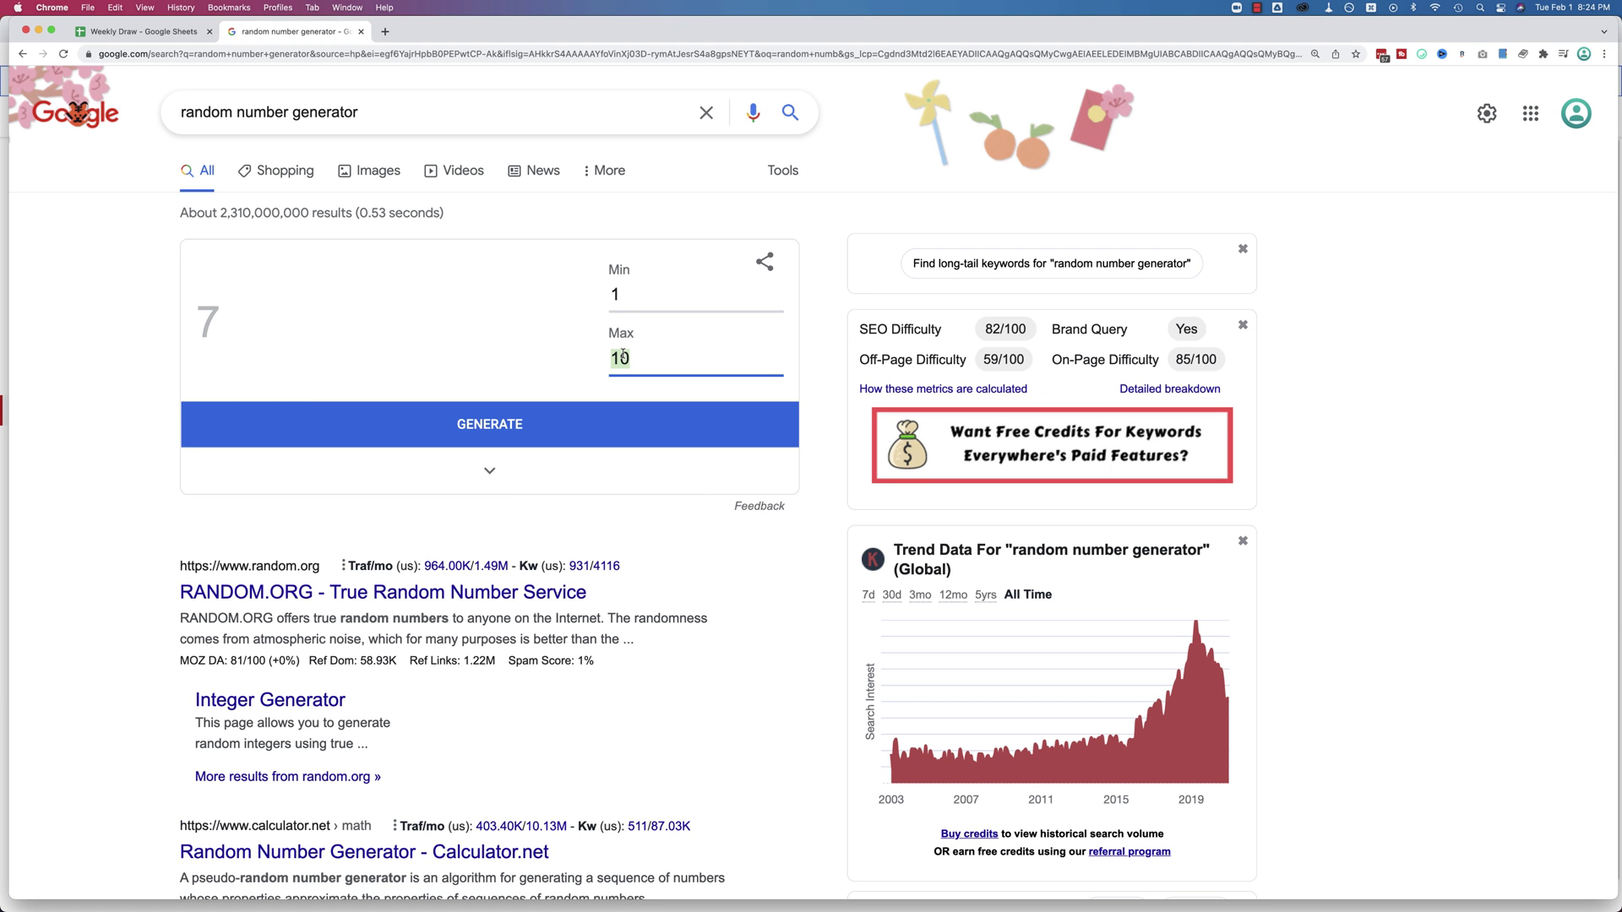
type("7701")
left_click(159, 31)
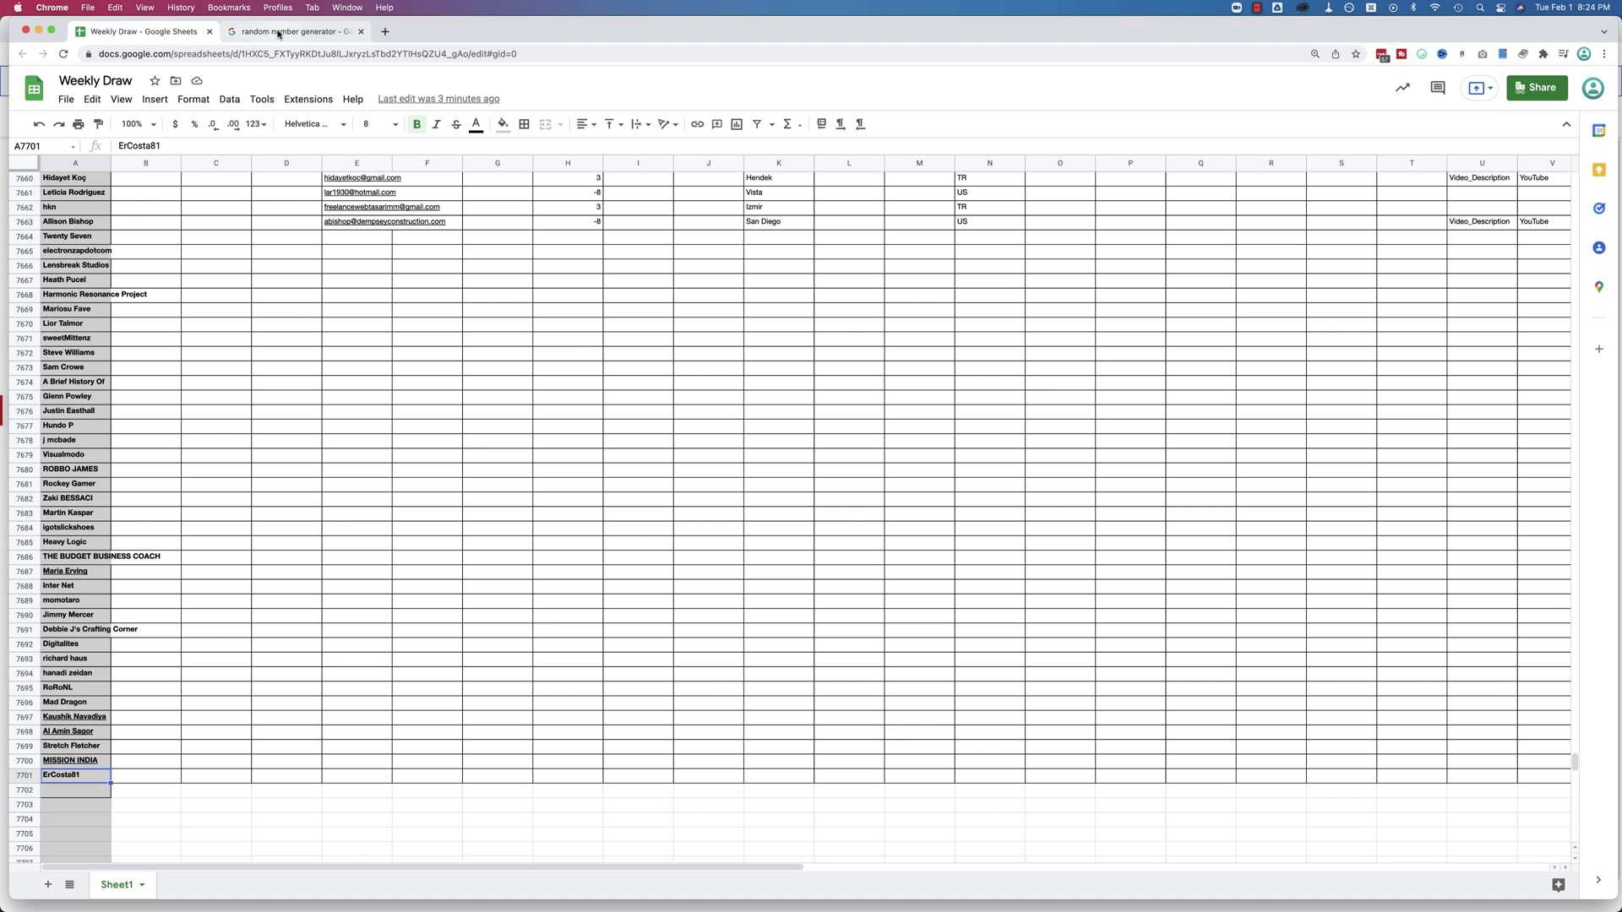
left_click(278, 32)
Draw a random number between 1 and 7701, getting 1243, and return to the spreadsheet
left_click(474, 414)
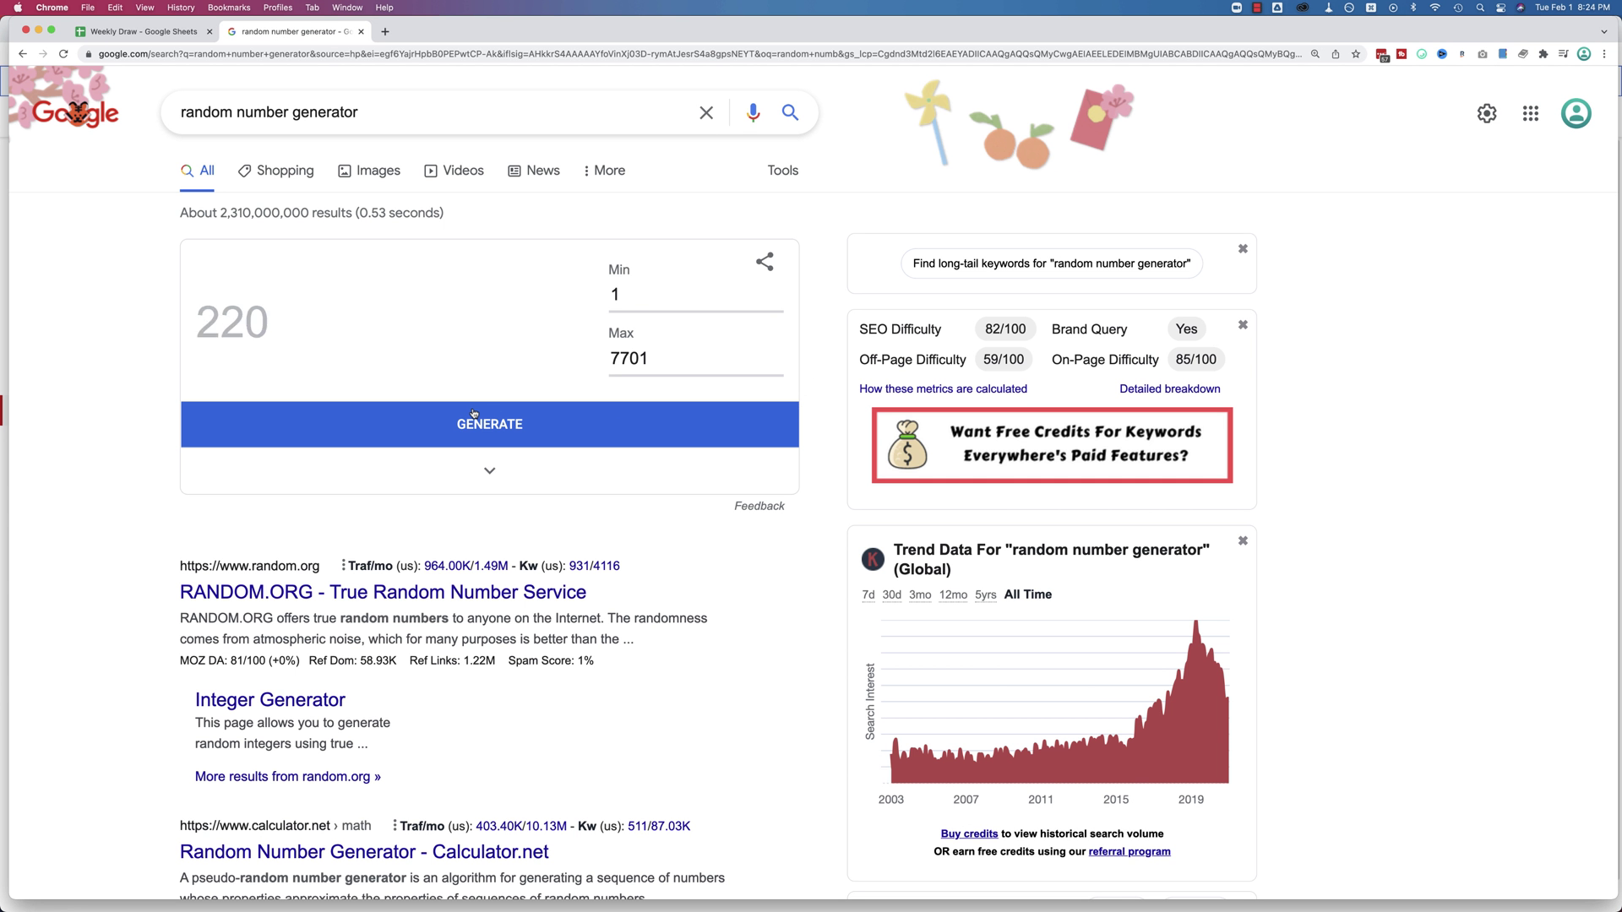
double_click(200, 323)
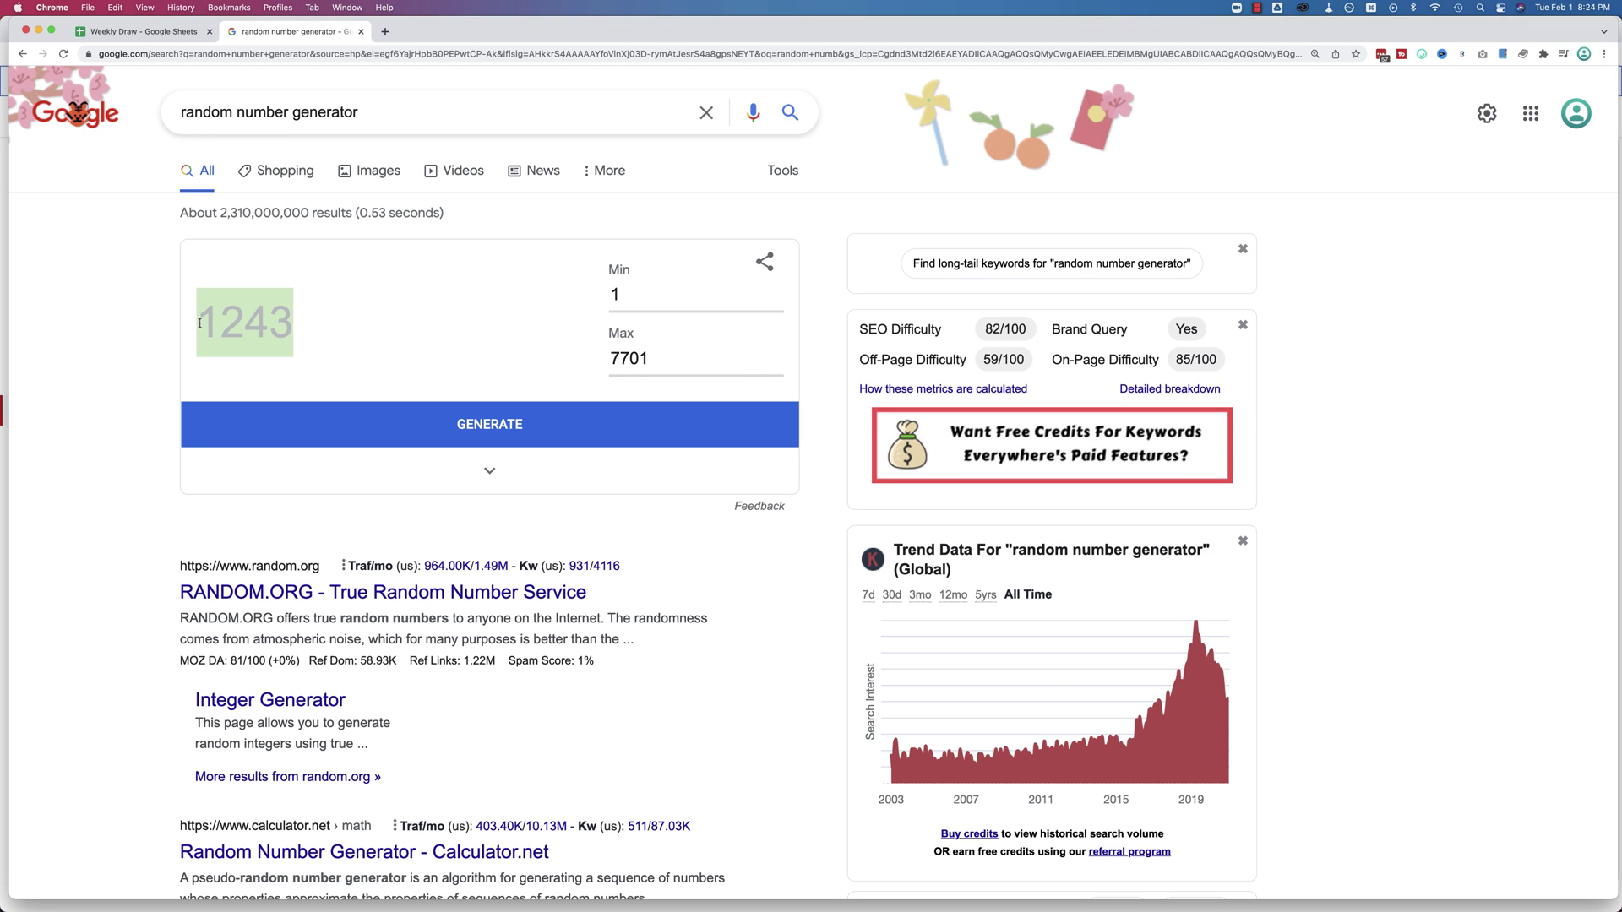
left_click(145, 31)
Select row 1243 of the Weekly Draw list as the winning entry
scroll(1460, 606, "up", 20)
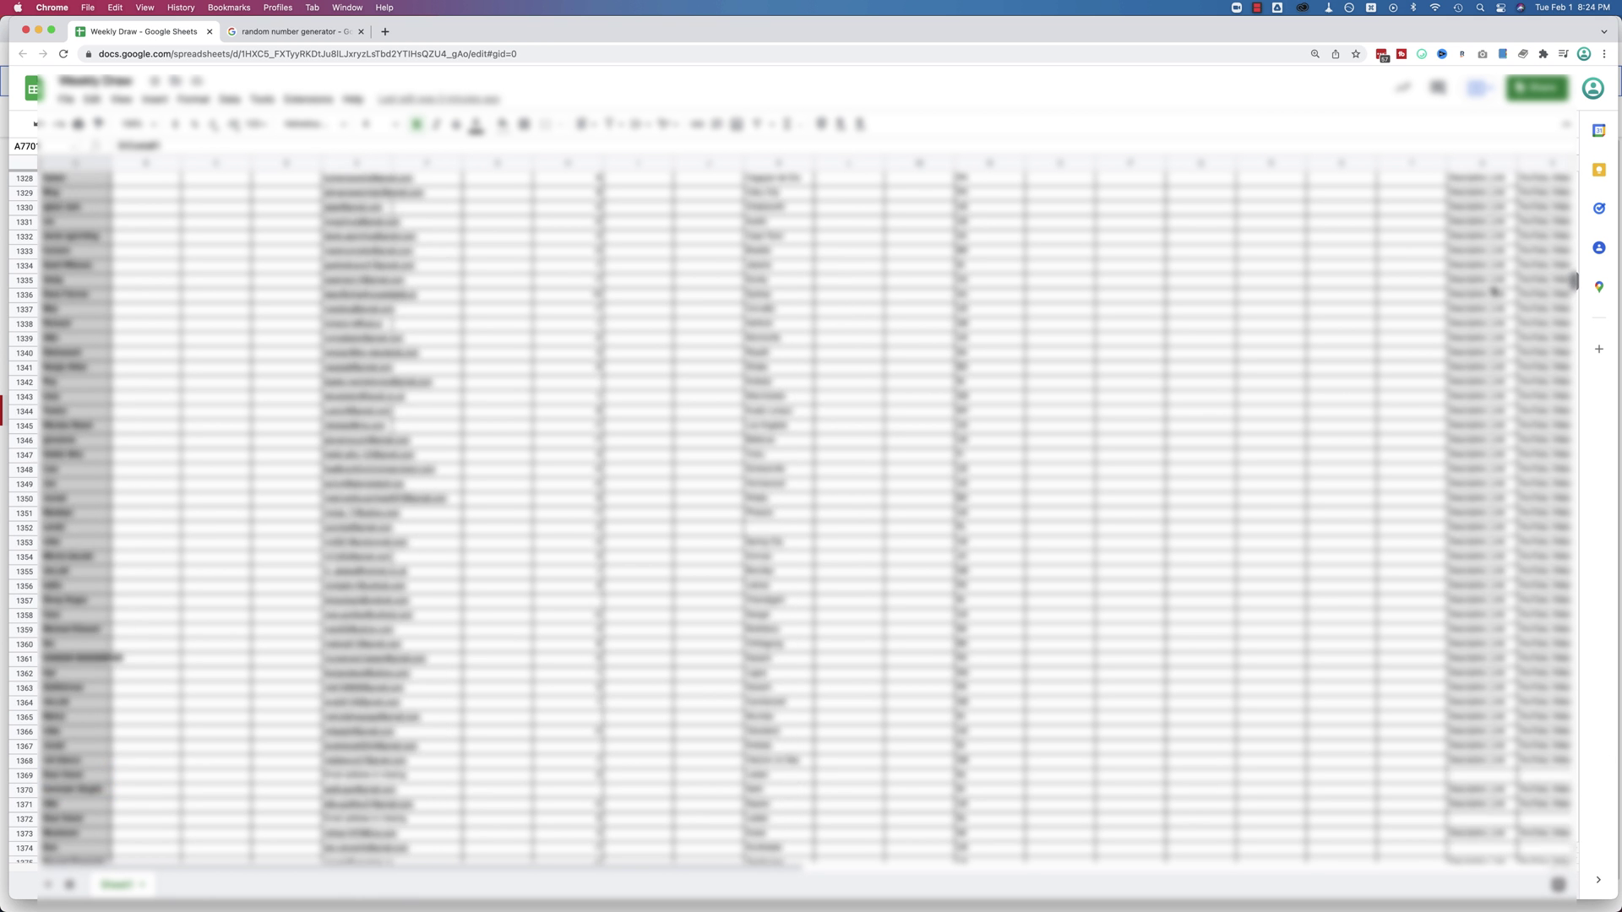
scroll(1492, 281, "down", 10)
left_click(24, 265)
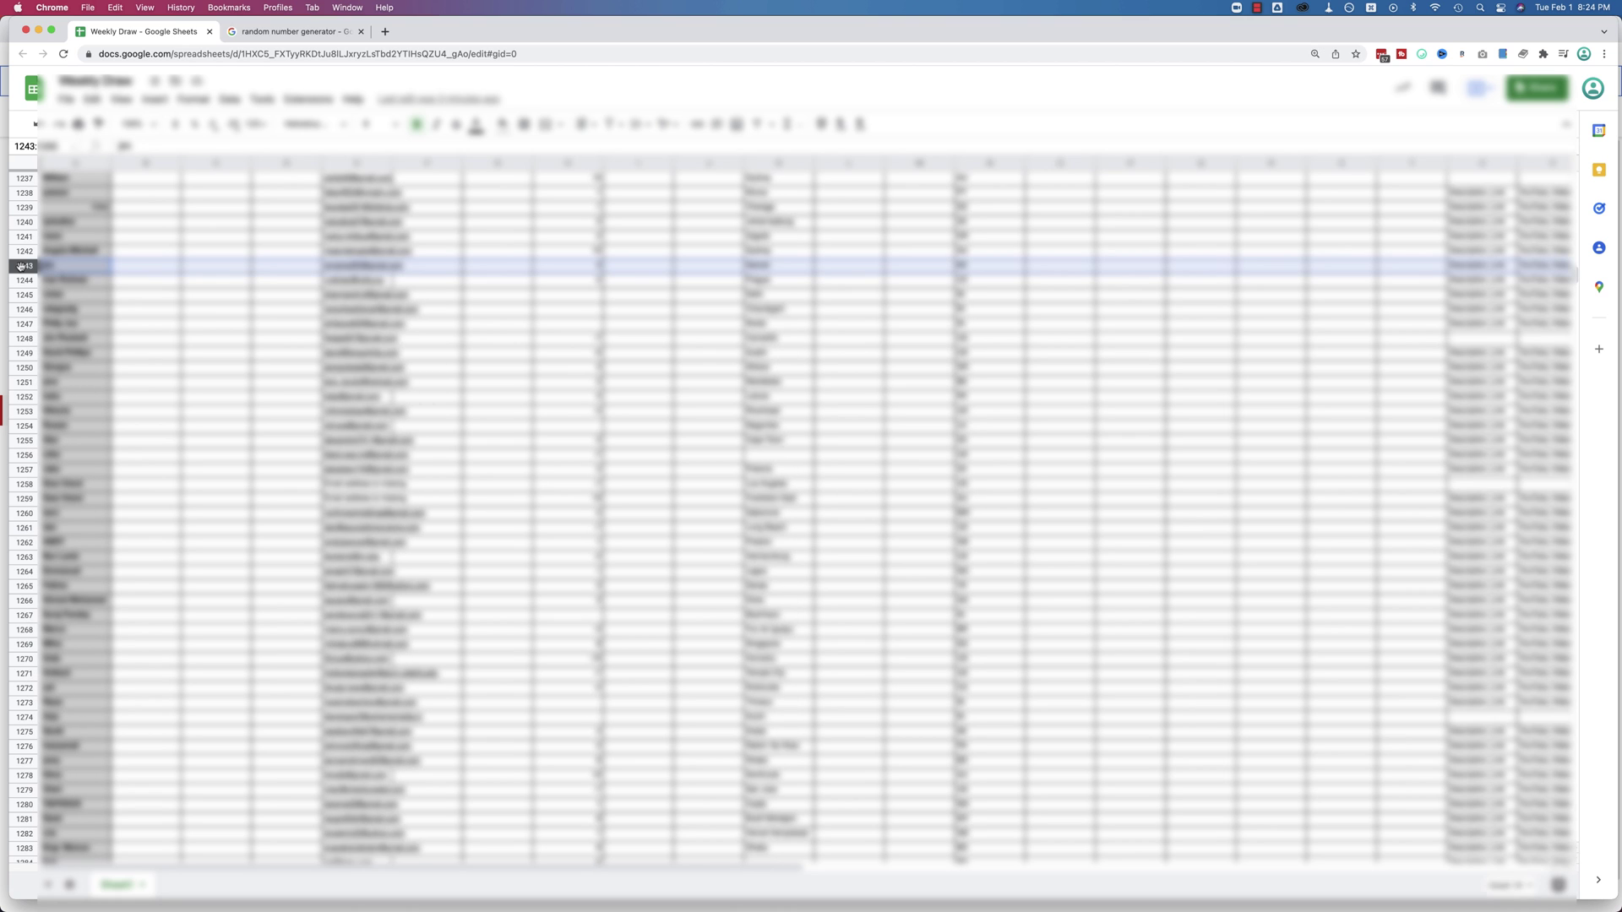